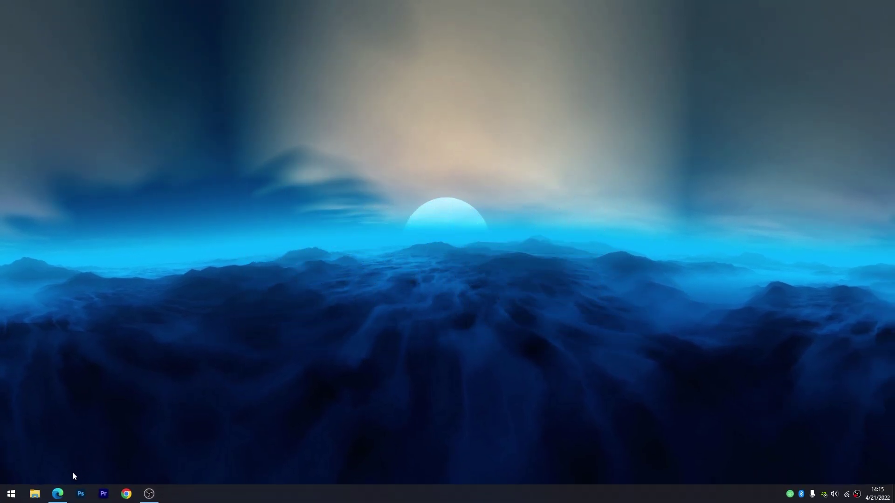
- Switch to Microsoft Edge and download the free Windows version of Filmora from the Wondershare page
{"action": "left_click", "coordinate": [57, 494]}
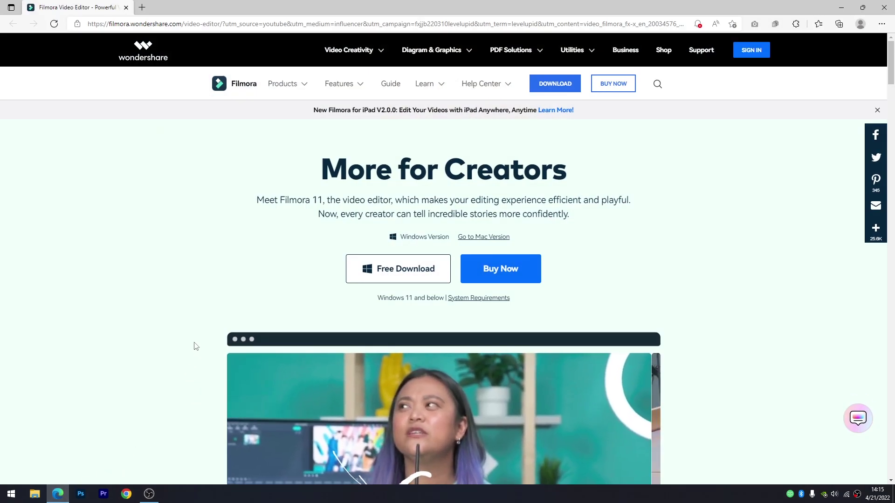
{"action": "left_click", "coordinate": [381, 270]}
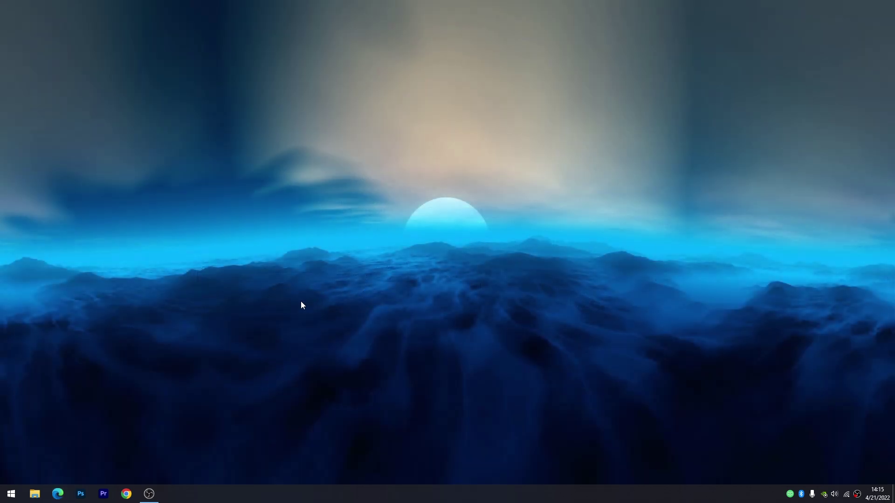
- Launch Wondershare Filmora and open the Auto Beat Sync tool
{"action": "left_click", "coordinate": [11, 493]}
{"action": "type", "text": "f"}
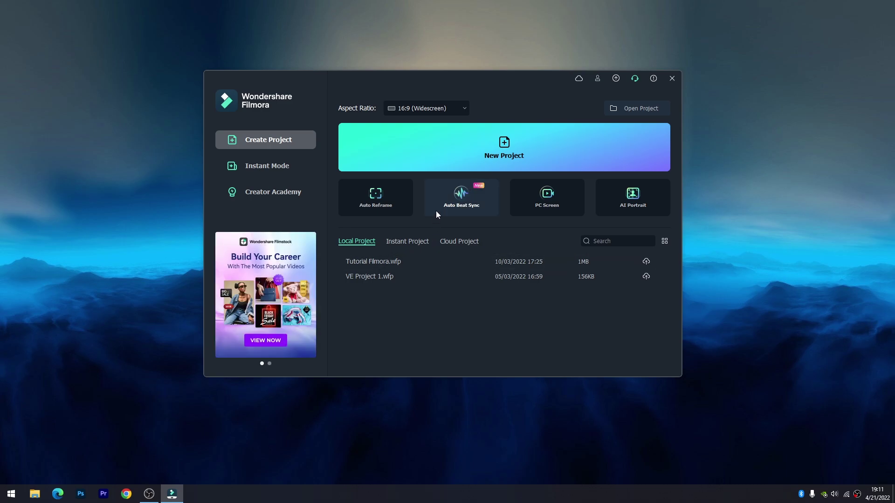
{"action": "left_click", "coordinate": [436, 207]}
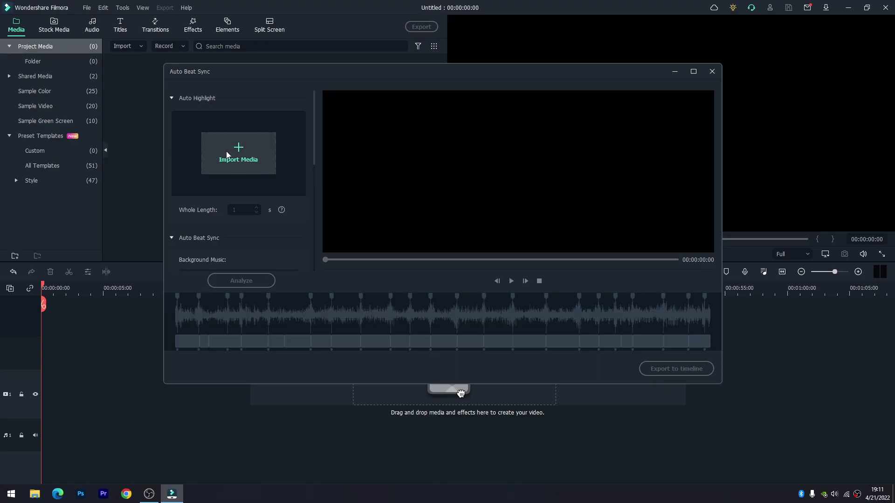
- Import the "GOKIL LAGI! Cobain Android x86" video from the PHOENIX OS folder within 04. April on the Data (E:) drive
{"action": "left_click", "coordinate": [239, 154]}
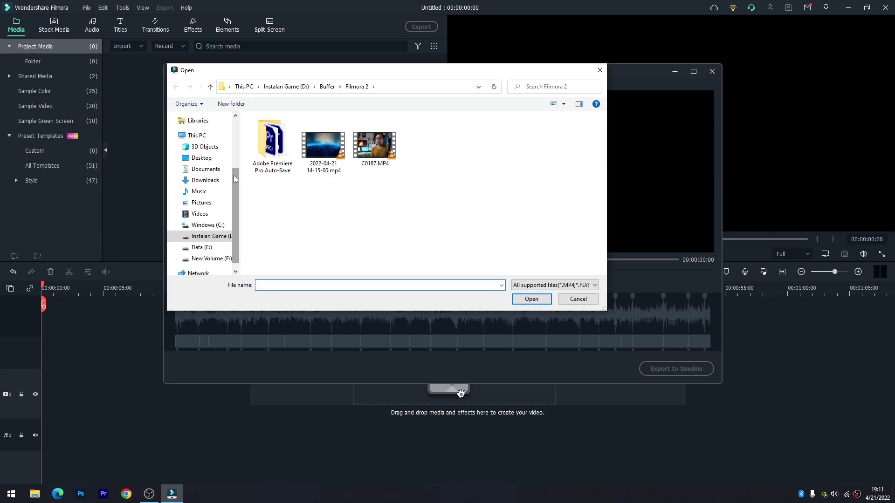
{"action": "left_click", "coordinate": [209, 236]}
{"action": "left_click", "coordinate": [201, 247]}
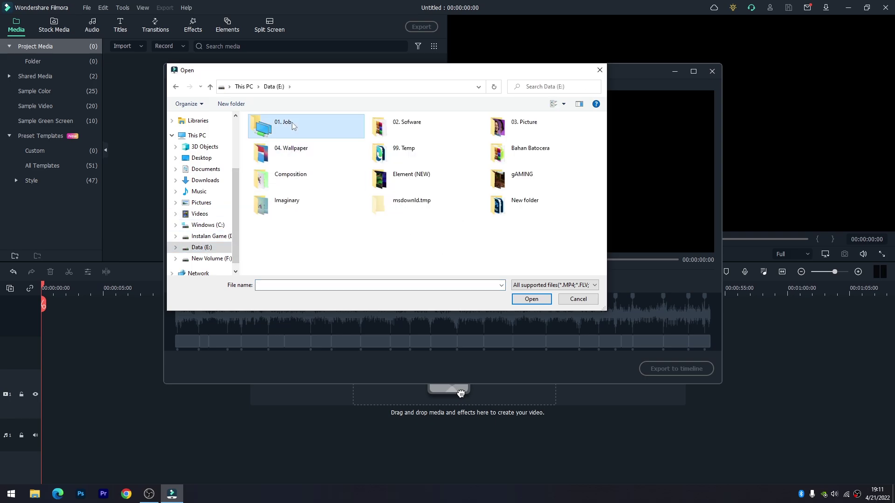
{"action": "double_click", "coordinate": [293, 126]}
{"action": "double_click", "coordinate": [279, 131]}
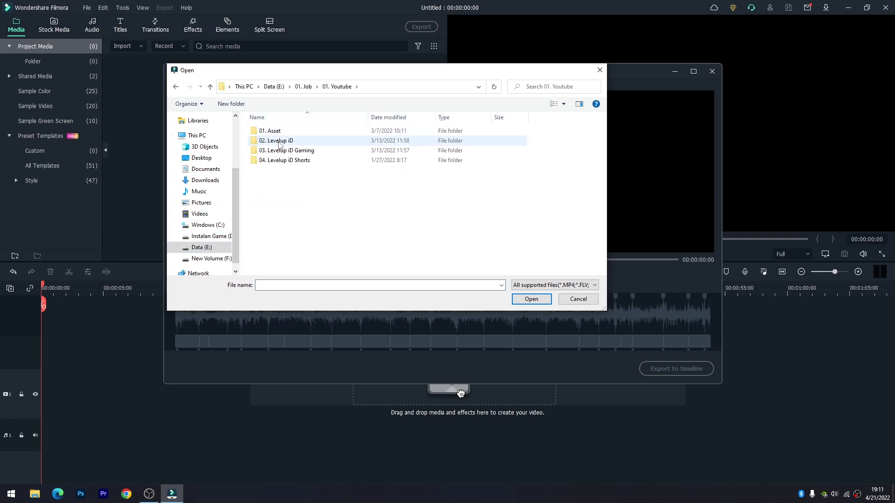
{"action": "double_click", "coordinate": [280, 141]}
{"action": "double_click", "coordinate": [272, 140]}
{"action": "double_click", "coordinate": [280, 160]}
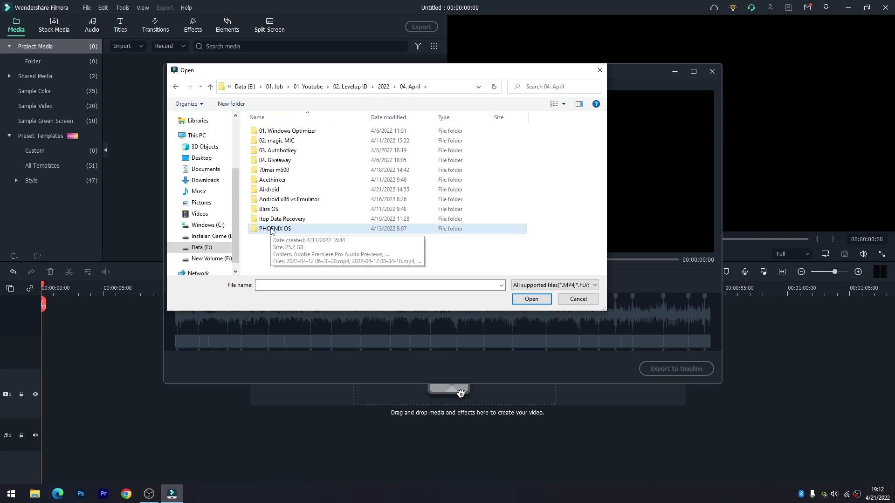
{"action": "double_click", "coordinate": [272, 230]}
{"action": "scroll", "coordinate": [275, 228], "scroll_direction": "down", "scroll_amount": 2}
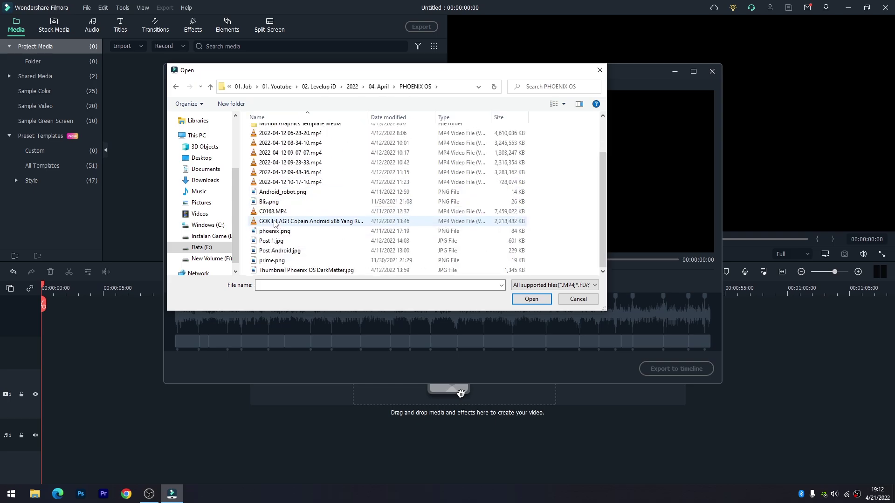
{"action": "left_click", "coordinate": [282, 222]}
{"action": "left_click", "coordinate": [531, 299]}
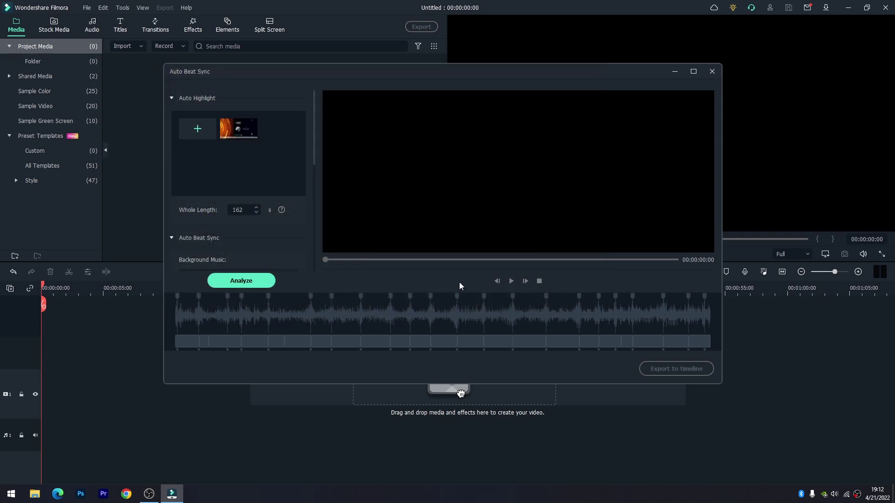
- Set the auto highlight's whole length to 15 s
{"action": "left_click", "coordinate": [250, 212]}
{"action": "type", "text": "15"}
{"action": "left_click", "coordinate": [274, 211]}
- Review the background music source, BGM start time, beat cut and video effect settings without changing them
{"action": "scroll", "coordinate": [312, 151], "scroll_direction": "down", "scroll_amount": 3}
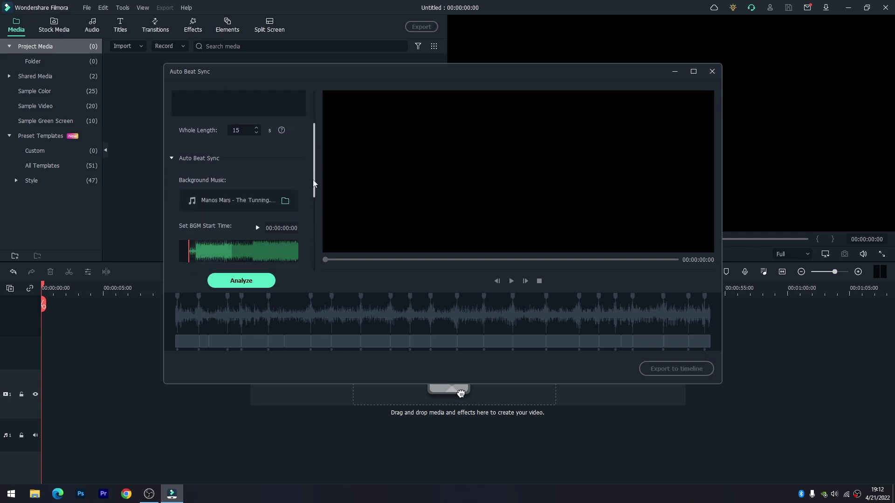
{"action": "left_click", "coordinate": [284, 142]}
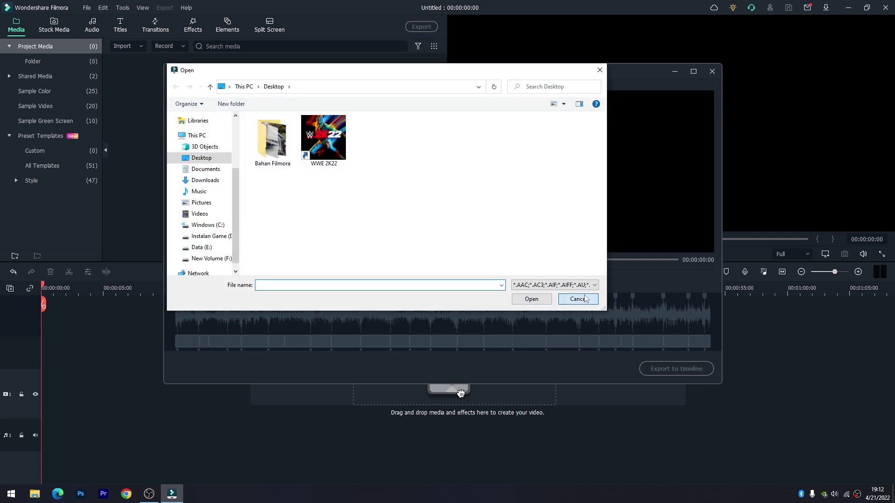
{"action": "left_click", "coordinate": [578, 299]}
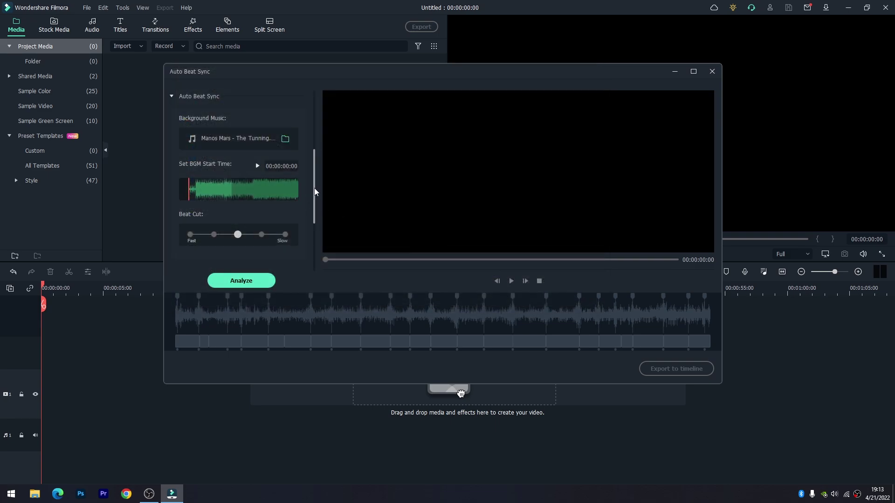
{"action": "scroll", "coordinate": [242, 205], "scroll_direction": "down", "scroll_amount": 2}
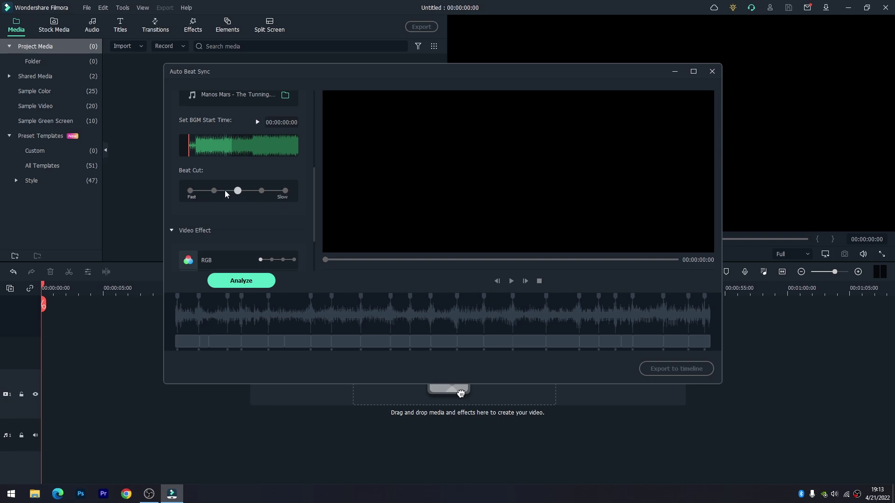
{"action": "scroll", "coordinate": [309, 225], "scroll_direction": "down", "scroll_amount": 3}
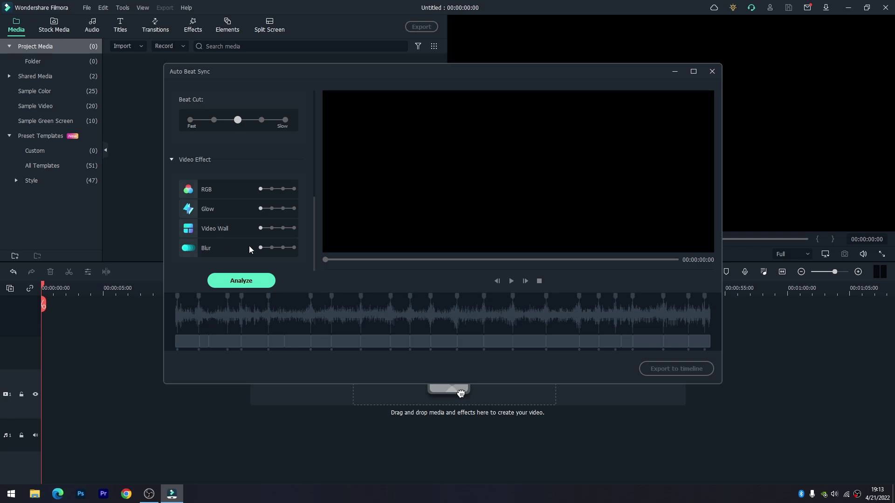
{"action": "scroll", "coordinate": [261, 247], "scroll_direction": "up", "scroll_amount": 5}
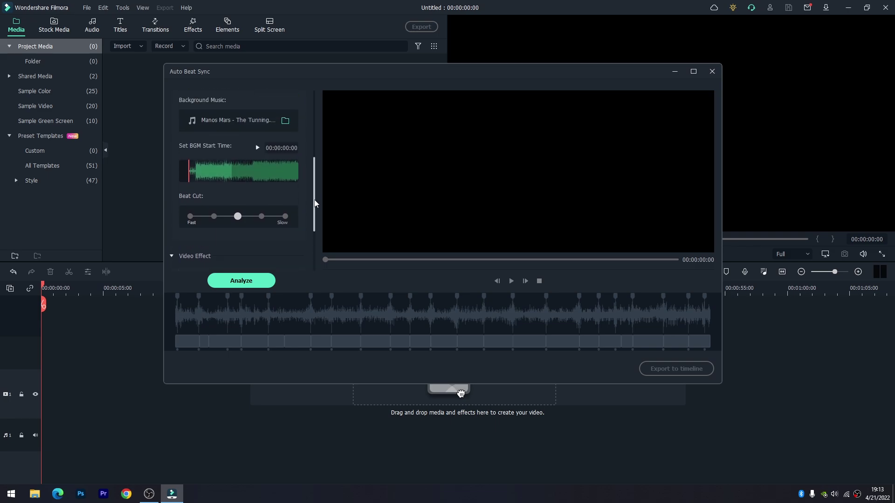
- Analyze the imported video, preview the beat-synced result and export it to the timeline
{"action": "left_click", "coordinate": [246, 283]}
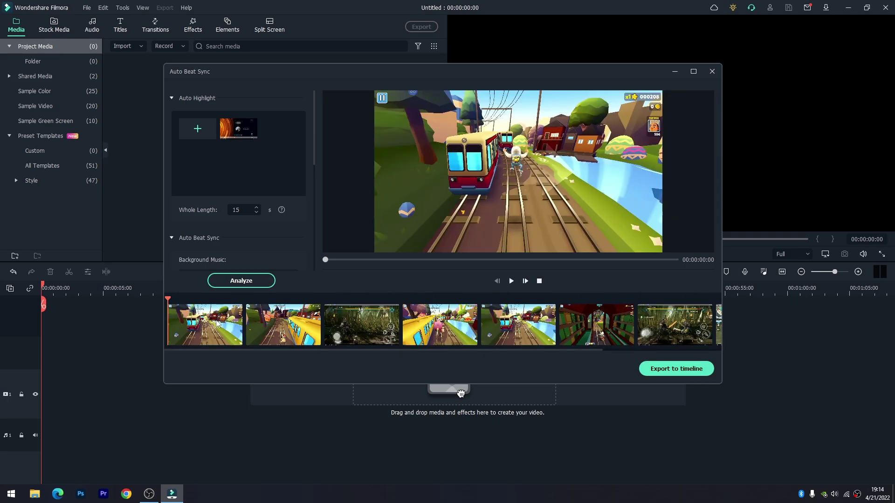
{"action": "left_click", "coordinate": [513, 284]}
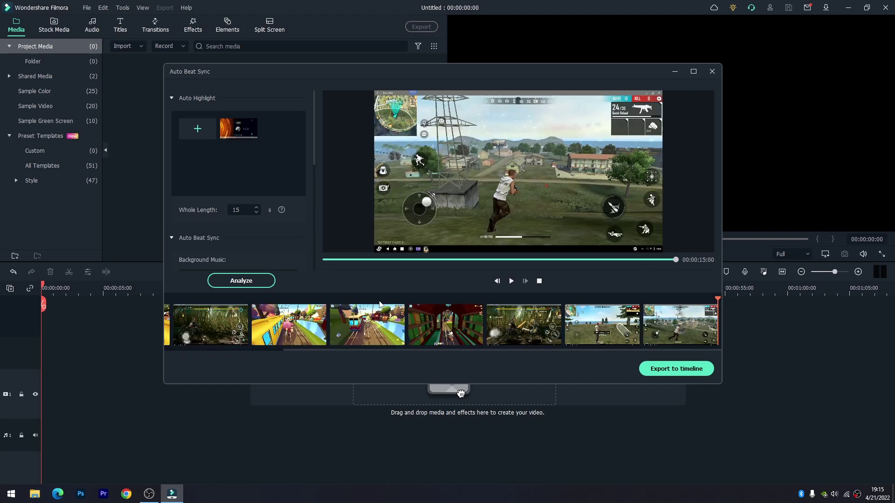
{"action": "left_click", "coordinate": [666, 371]}
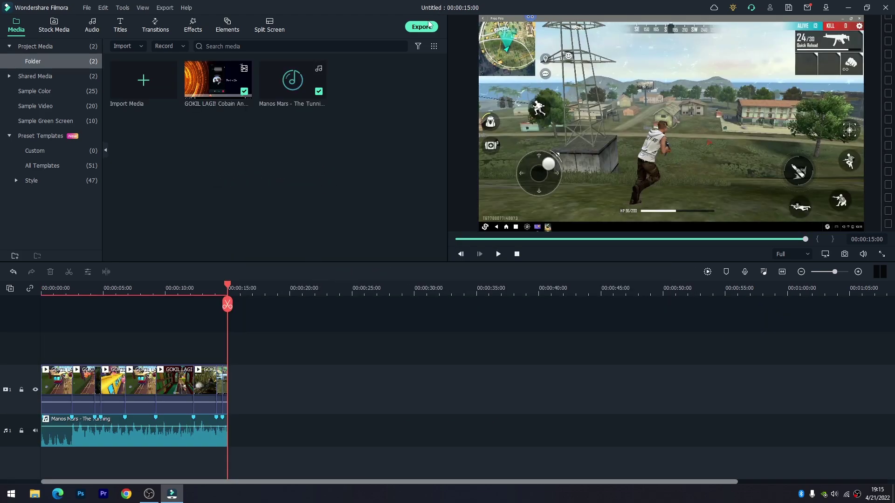
- Export the beat-synced project to the Desktop as My Video.mp4 and play the exported file
{"action": "left_click", "coordinate": [421, 27]}
{"action": "left_click", "coordinate": [475, 162]}
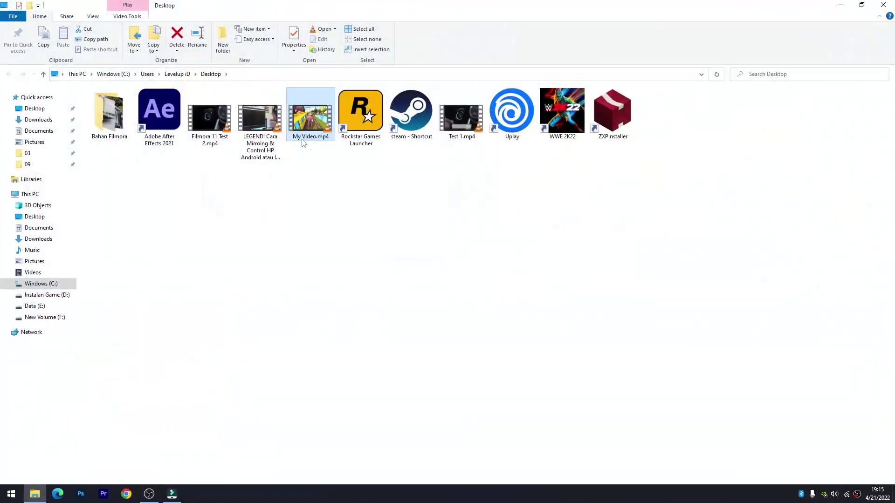
{"action": "double_click", "coordinate": [301, 117]}
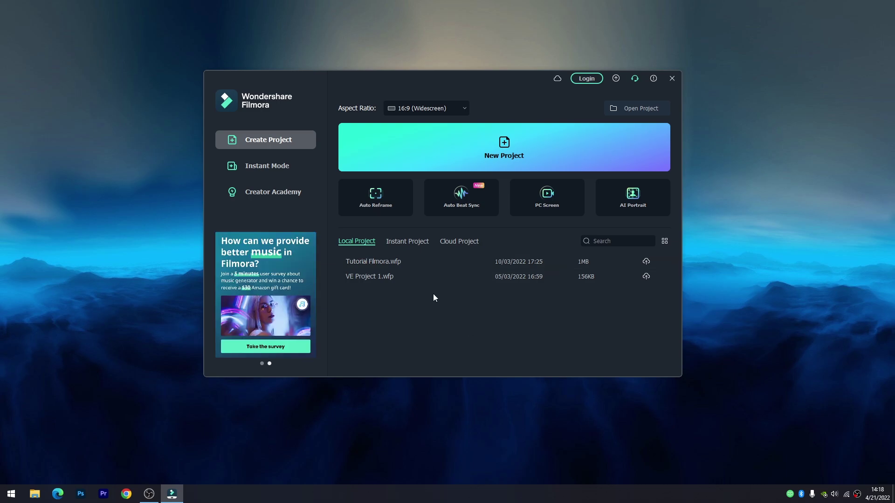
- Open Instant Mode in Filmora and show all templates of the Business category
{"action": "left_click", "coordinate": [280, 166]}
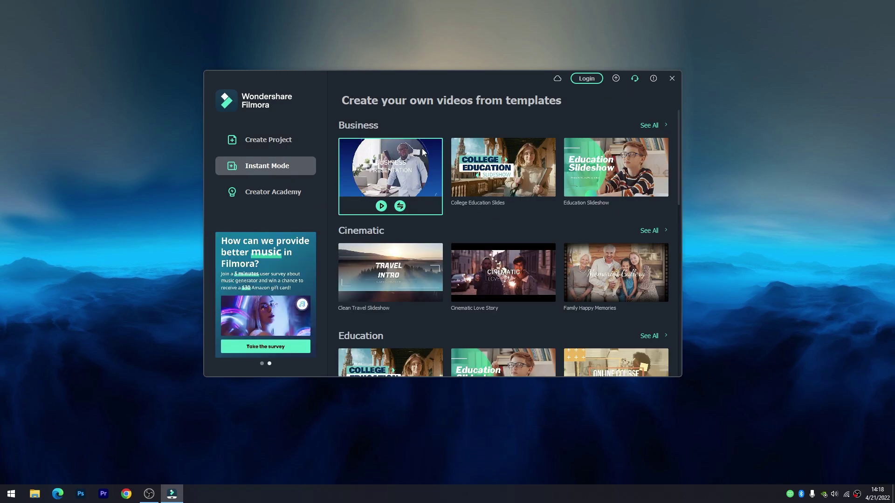
{"action": "scroll", "coordinate": [422, 149], "scroll_direction": "down", "scroll_amount": 5}
{"action": "scroll", "coordinate": [424, 166], "scroll_direction": "down", "scroll_amount": 5}
{"action": "scroll", "coordinate": [424, 175], "scroll_direction": "up", "scroll_amount": 10}
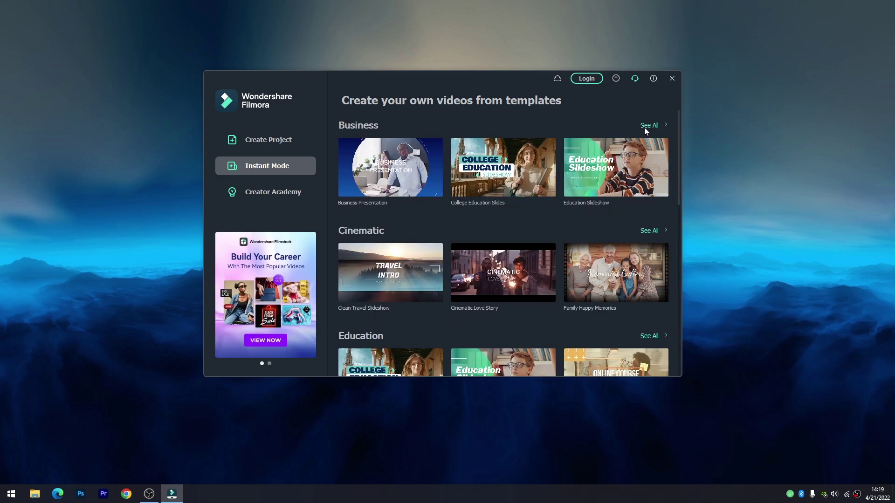
{"action": "left_click", "coordinate": [657, 124]}
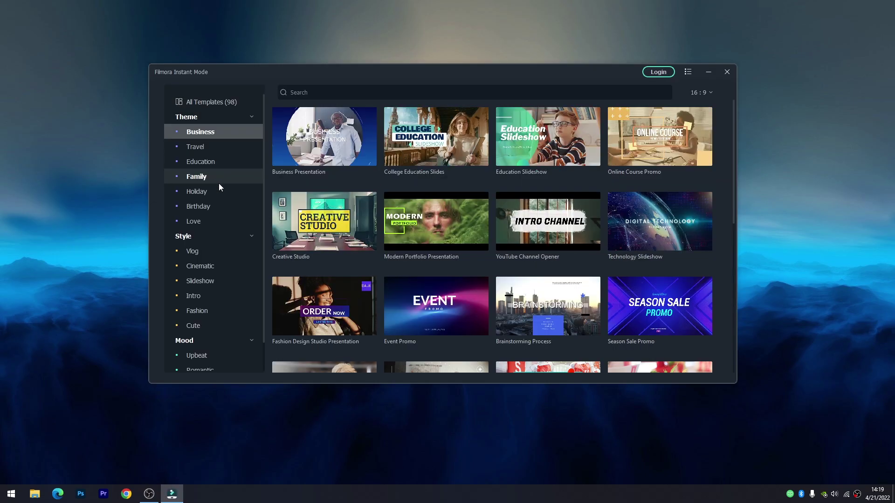
- Browse the template categories by theme, style and mood, along with the listed Business templates
{"action": "scroll", "coordinate": [202, 225], "scroll_direction": "down", "scroll_amount": 1}
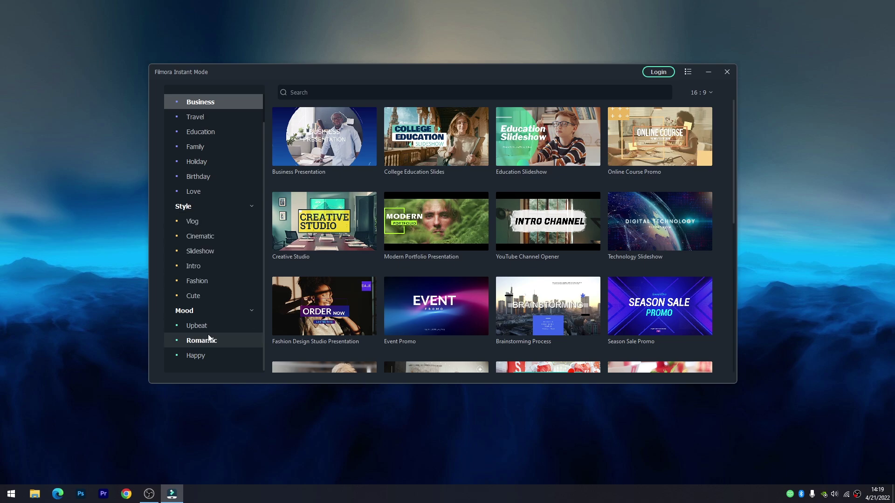
{"action": "scroll", "coordinate": [215, 319], "scroll_direction": "up", "scroll_amount": 1}
{"action": "scroll", "coordinate": [216, 257], "scroll_direction": "down", "scroll_amount": 1}
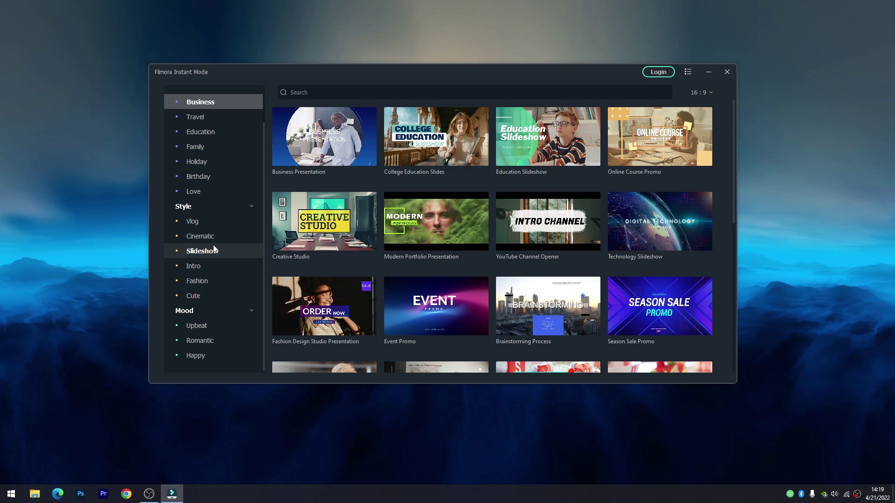
{"action": "scroll", "coordinate": [331, 193], "scroll_direction": "down", "scroll_amount": 5}
{"action": "scroll", "coordinate": [340, 215], "scroll_direction": "up", "scroll_amount": 3}
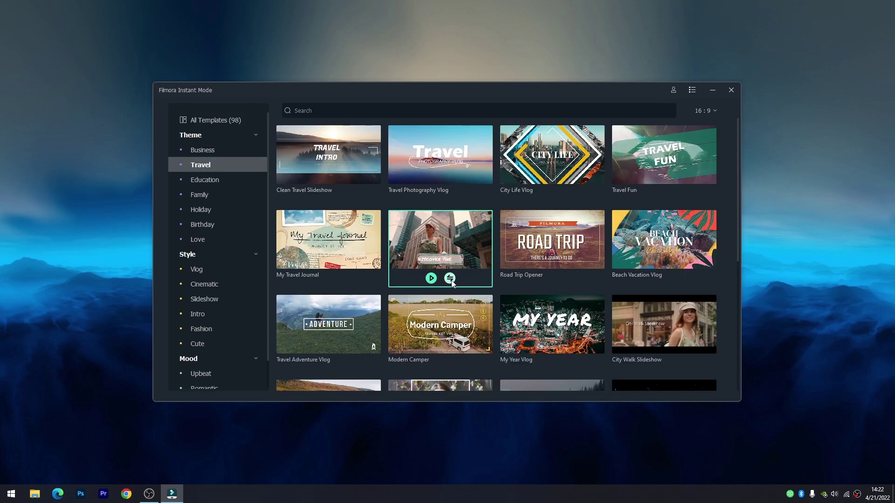
- Use the Travel Life Vlog template from the Travel theme and import 1.mp4 through 5.mp4 from the Bahan Filmora folder
{"action": "left_click", "coordinate": [450, 278]}
{"action": "left_click", "coordinate": [449, 256]}
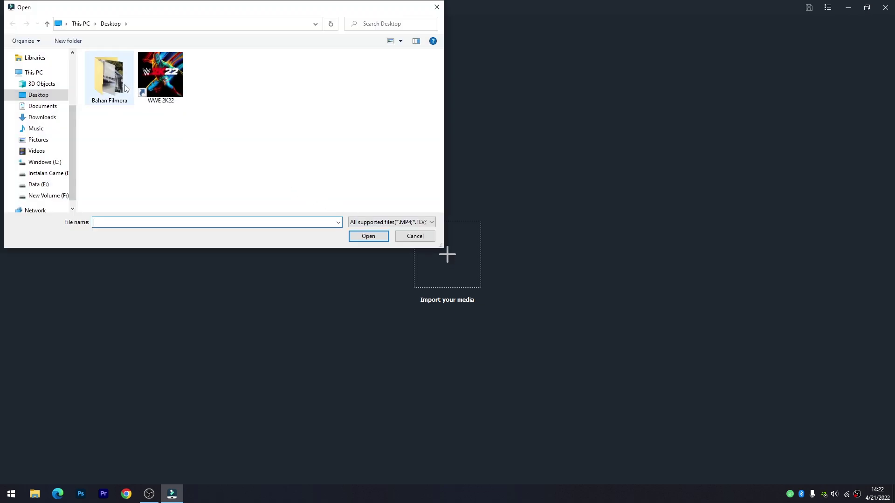
{"action": "double_click", "coordinate": [116, 83]}
{"action": "left_click", "coordinate": [102, 83]}
{"action": "left_click", "coordinate": [302, 84], "text": "shift"}
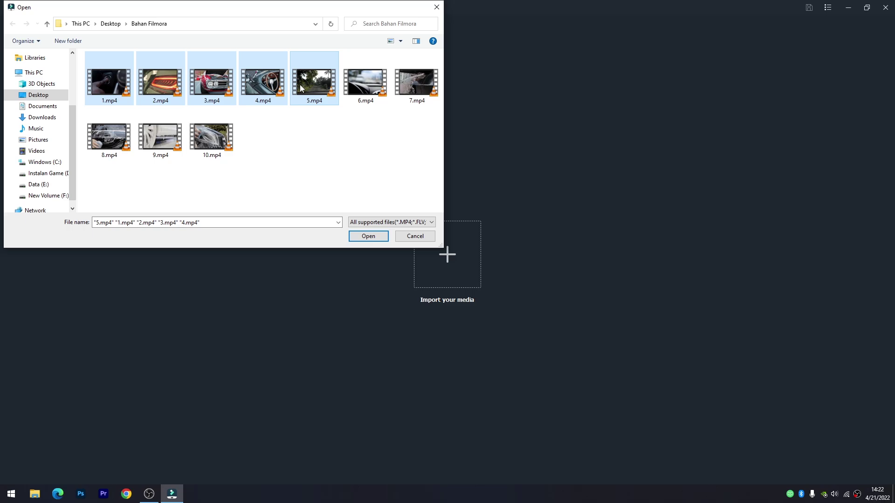
{"action": "left_click", "coordinate": [375, 236]}
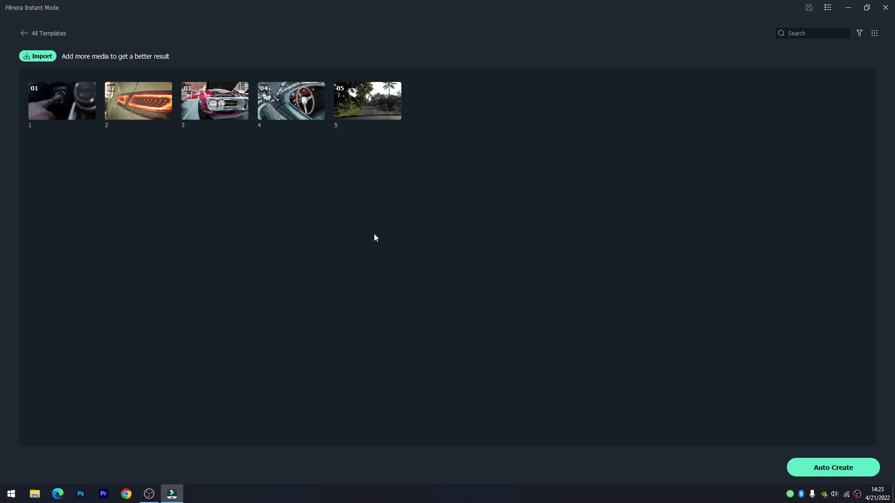
- Auto-create the video from the imported clips and play the generated preview
{"action": "left_click", "coordinate": [818, 468]}
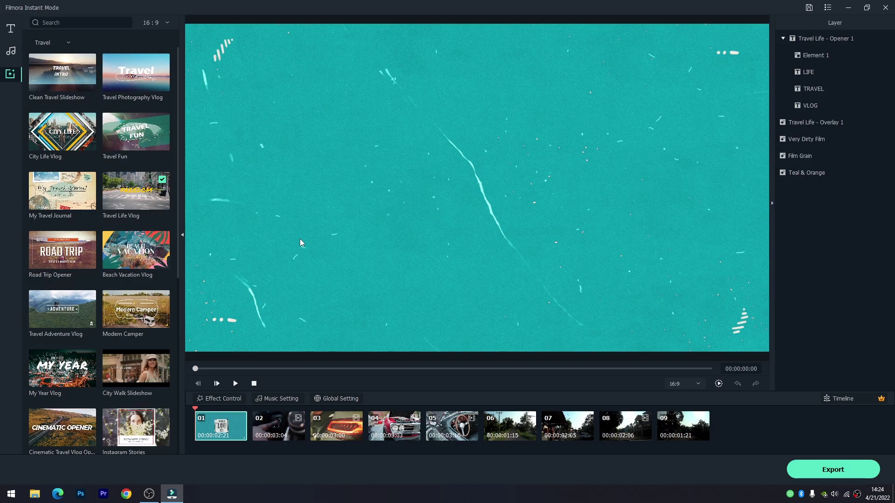
{"action": "left_click", "coordinate": [235, 384]}
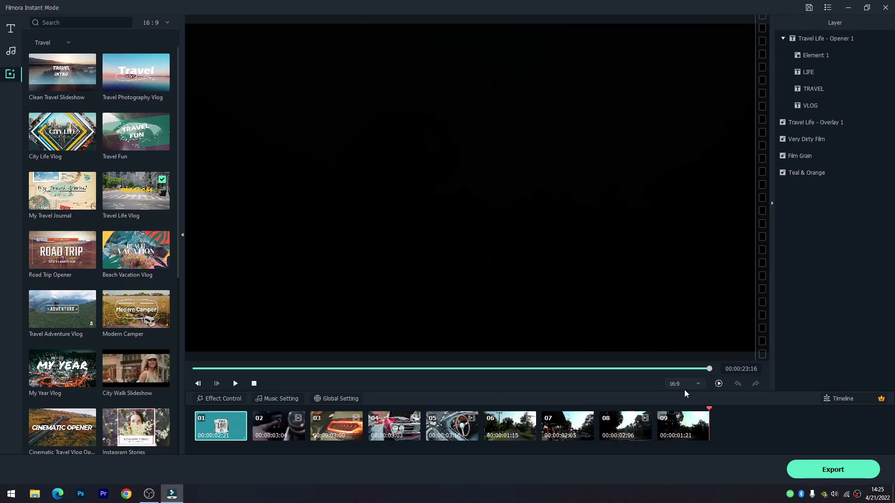
- Replace the TRAVEL text in the opener title at the start of the video with "kjdgfkjgksdhjf"
{"action": "left_click_drag", "start_coordinate": [710, 370], "coordinate": [238, 369]}
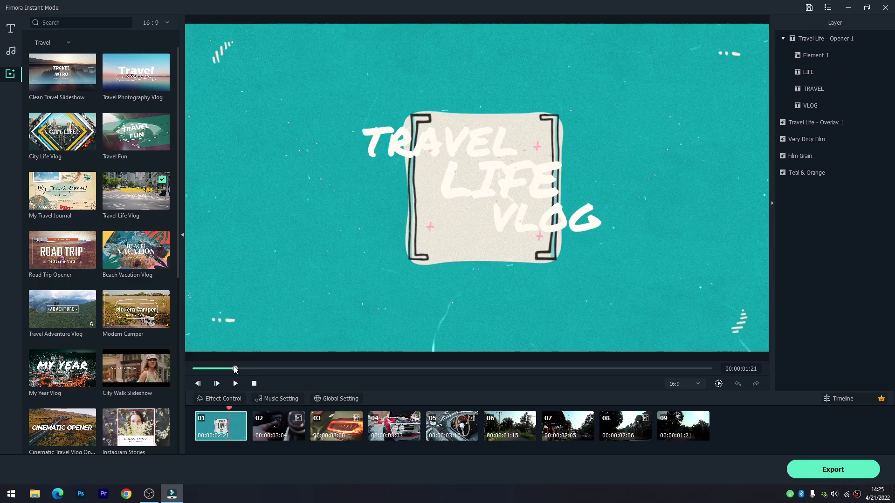
{"action": "left_click", "coordinate": [408, 143]}
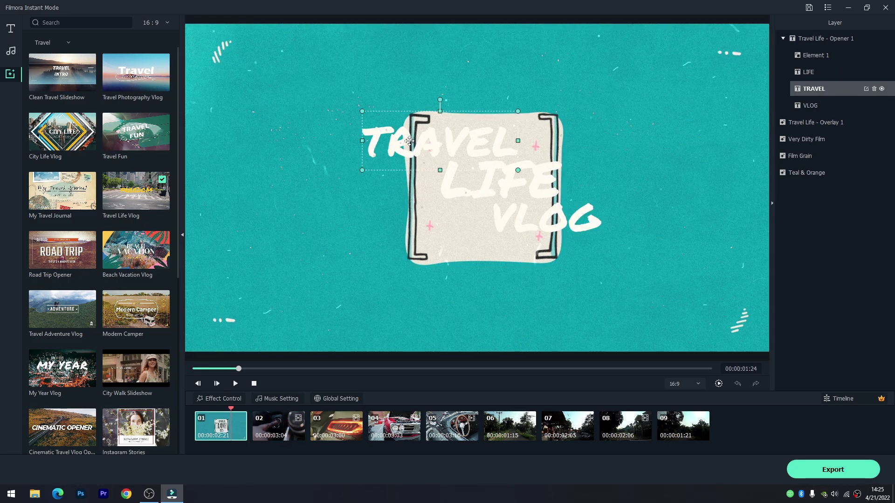
{"action": "double_click", "coordinate": [410, 140]}
{"action": "left_click", "coordinate": [420, 142]}
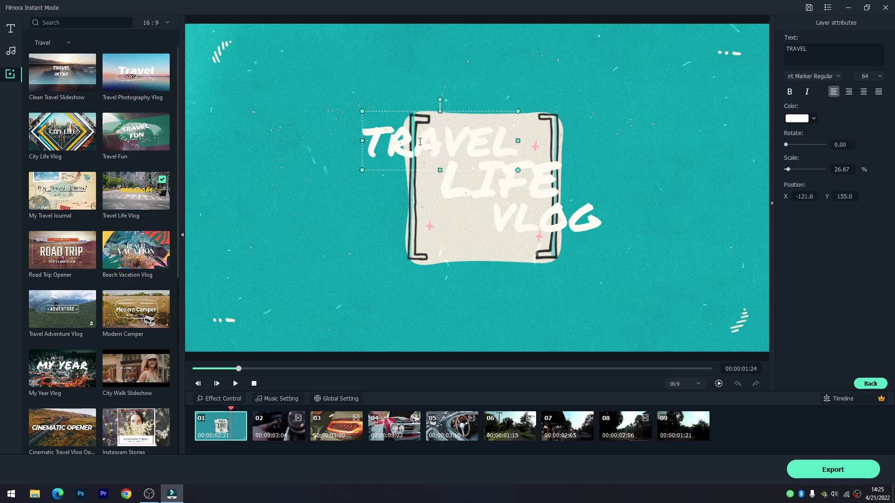
{"action": "key", "text": "ctrl+a"}
{"action": "key", "text": "BackSpace"}
{"action": "type", "text": "kjdgfkjgksdhjf"}
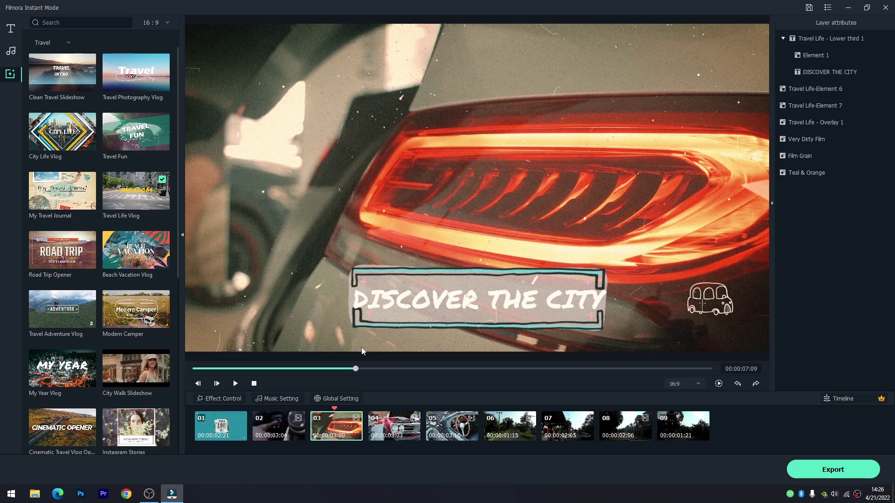
- Review the DISCOVER THE CITY lower third and the FREEDOM title further along the video
{"action": "left_click", "coordinate": [838, 50]}
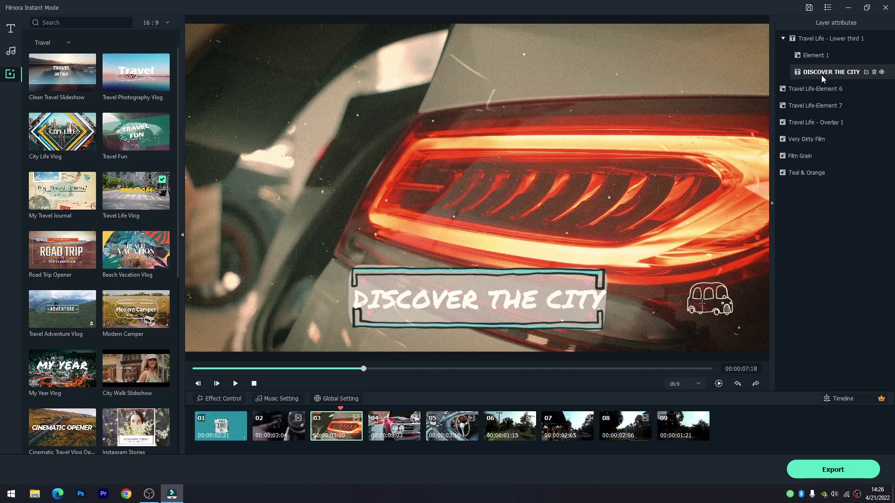
{"action": "left_click_drag", "start_coordinate": [360, 370], "coordinate": [504, 374]}
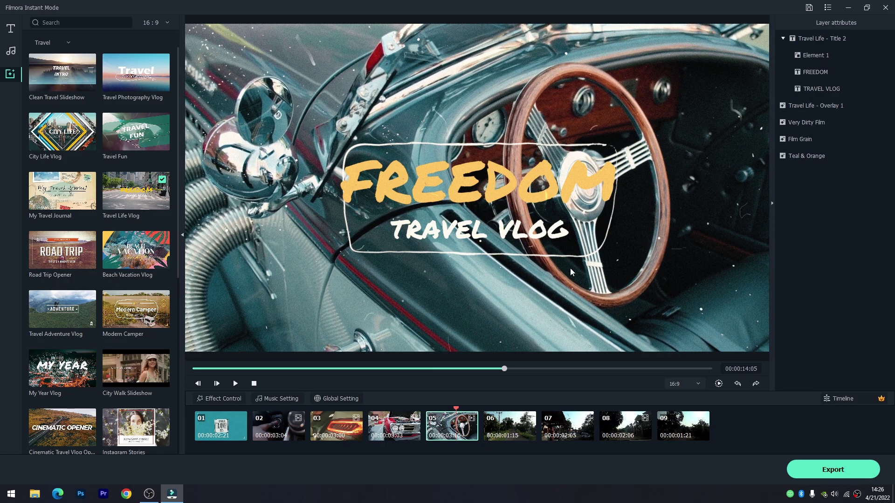
- Export the video as an MP4 named Test 1 to the Desktop folder
{"action": "left_click", "coordinate": [830, 471]}
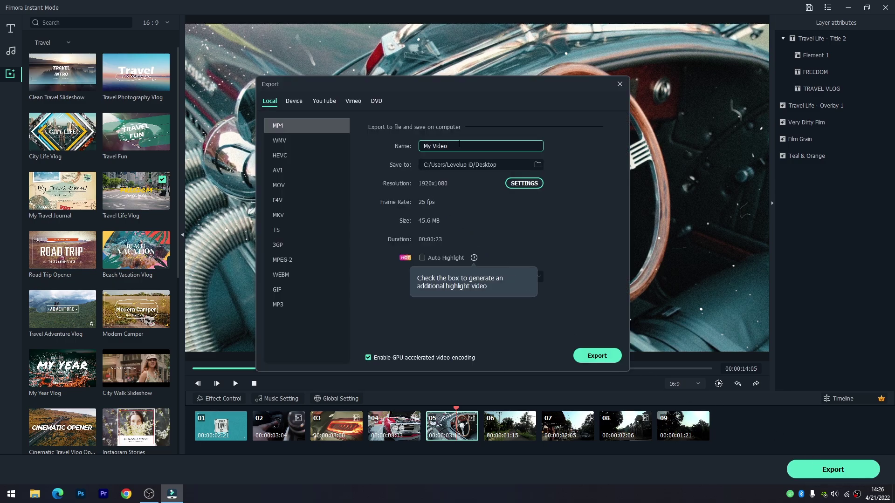
{"action": "left_click_drag", "start_coordinate": [459, 143], "coordinate": [407, 146]}
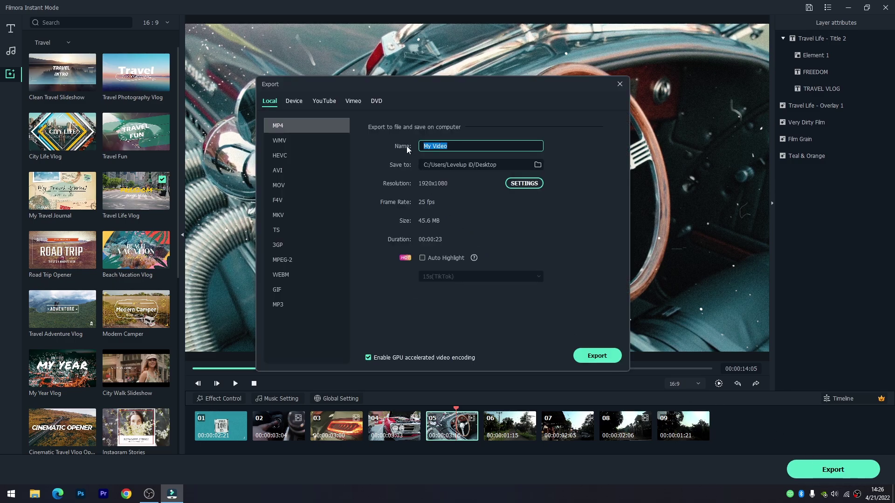
{"action": "type", "text": "Test 1"}
{"action": "left_click", "coordinate": [537, 165]}
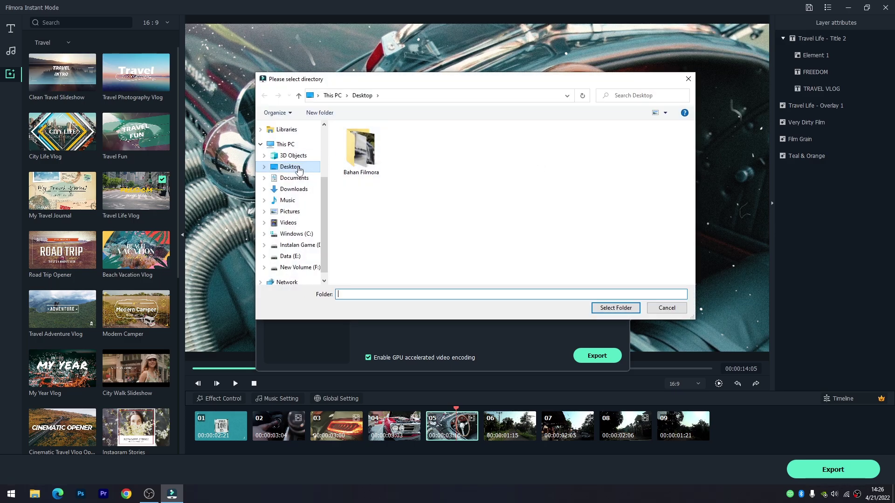
{"action": "left_click", "coordinate": [616, 307]}
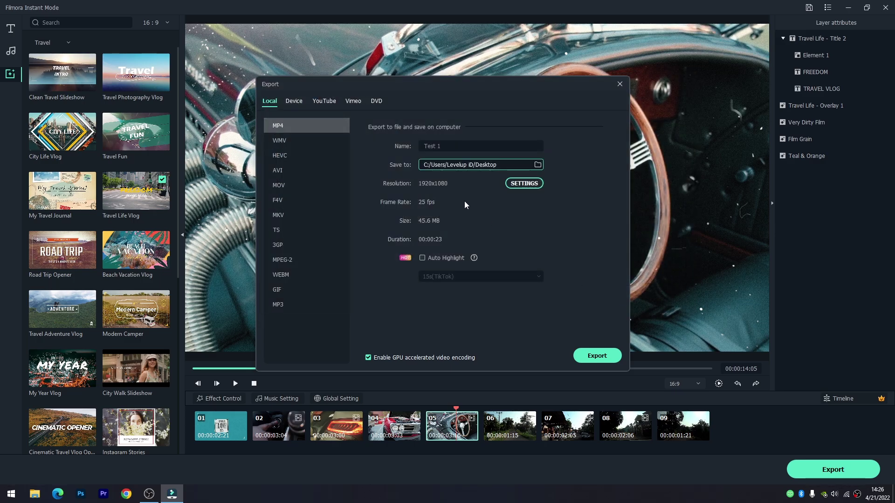
{"action": "left_click", "coordinate": [592, 357]}
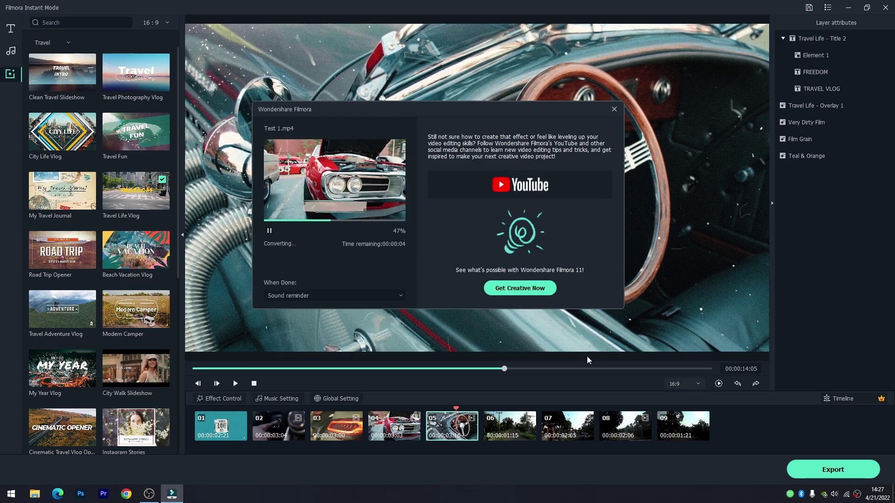
- Locate the exported Test 1.mp4 in the Desktop folder and play it
{"action": "left_click", "coordinate": [312, 291]}
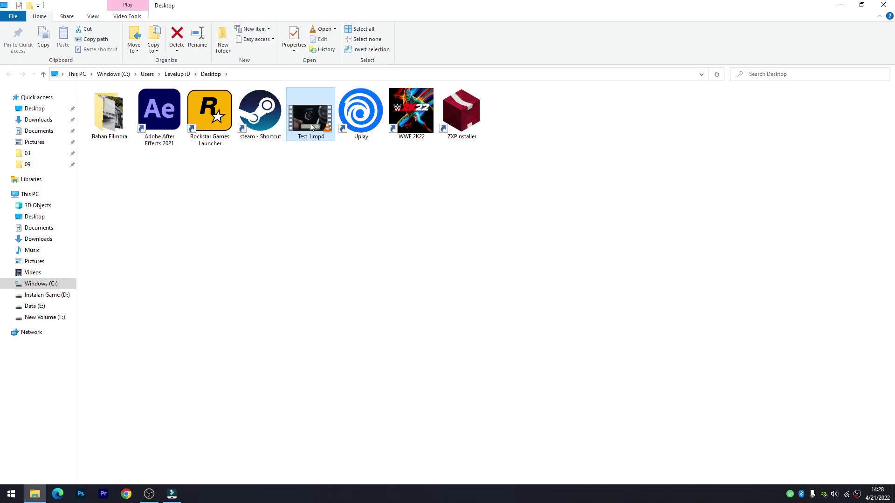
{"action": "double_click", "coordinate": [311, 125]}
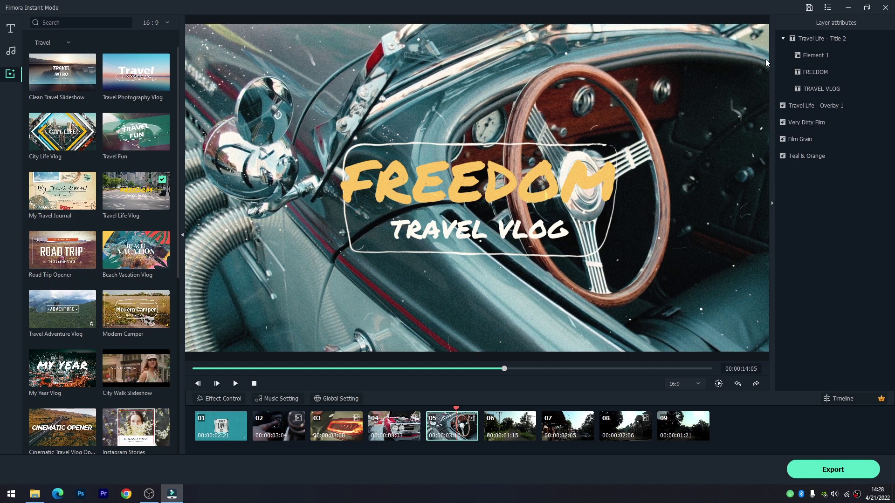
- Close the Instant Mode project without saving and create a new 16:9 widescreen project
{"action": "left_click", "coordinate": [884, 8]}
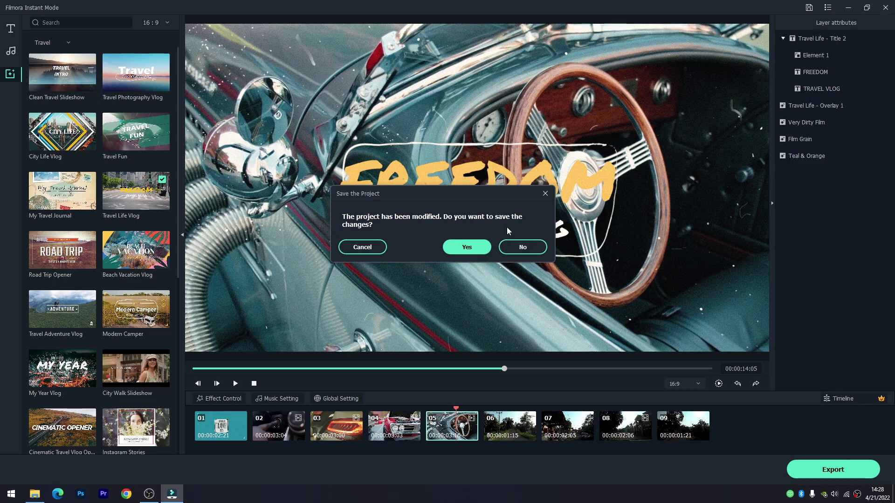
{"action": "left_click", "coordinate": [510, 246]}
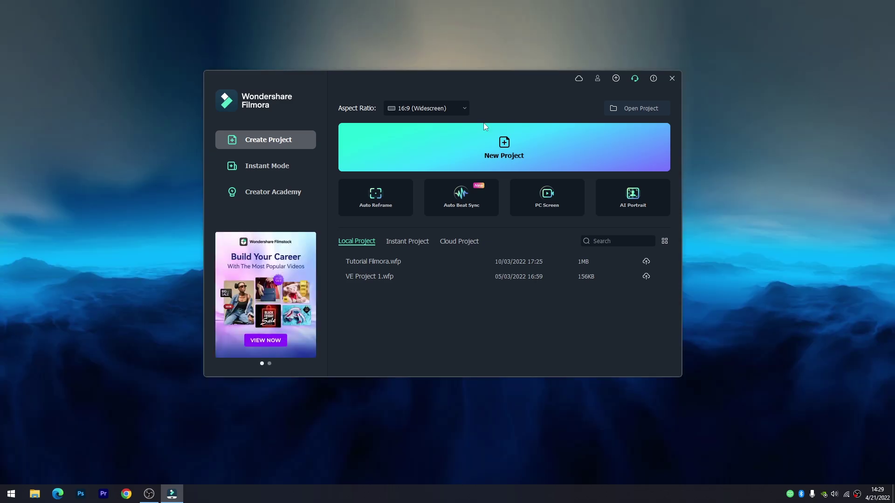
{"action": "left_click", "coordinate": [500, 144]}
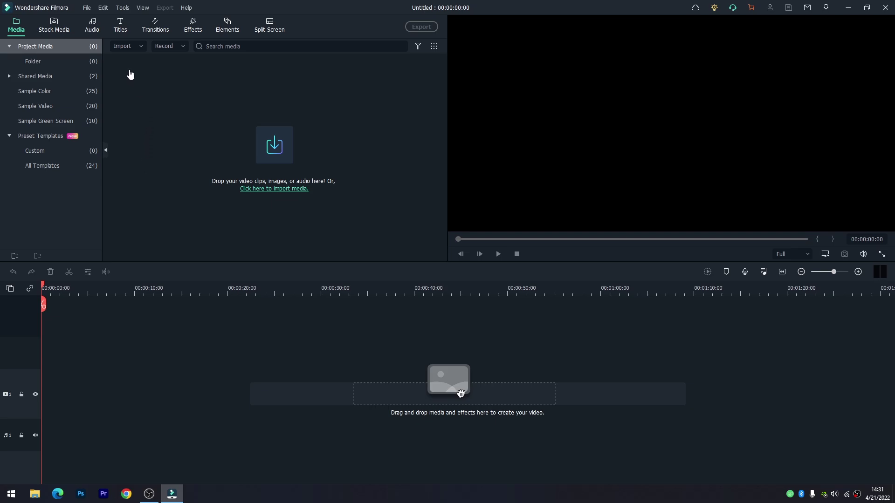
- Look through the Stock Media, Audio, Titles, Transitions, Effects, Elements and Split Screen libraries
{"action": "left_click", "coordinate": [54, 29]}
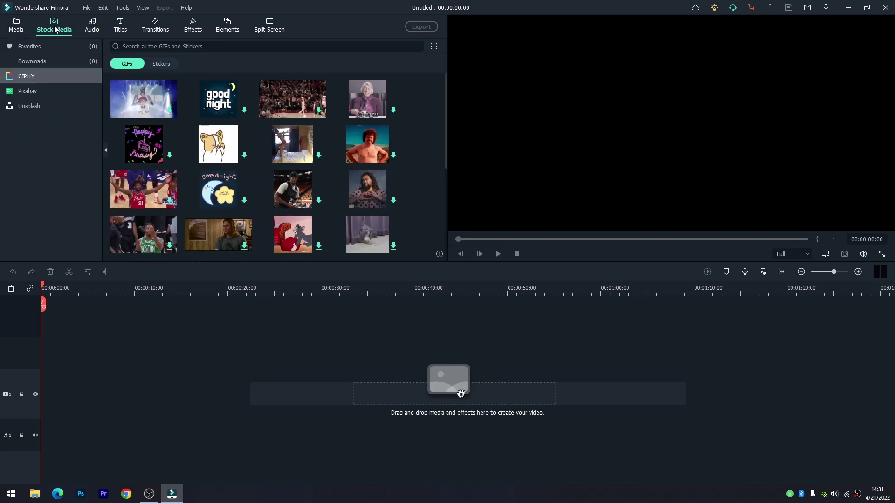
{"action": "left_click", "coordinate": [92, 23]}
{"action": "left_click", "coordinate": [132, 23]}
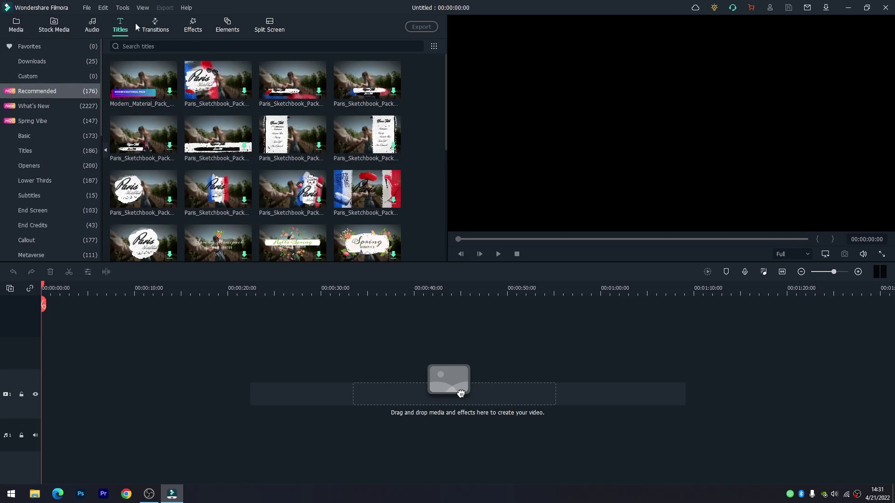
{"action": "left_click", "coordinate": [151, 23]}
{"action": "left_click", "coordinate": [191, 23]}
{"action": "left_click", "coordinate": [227, 24]}
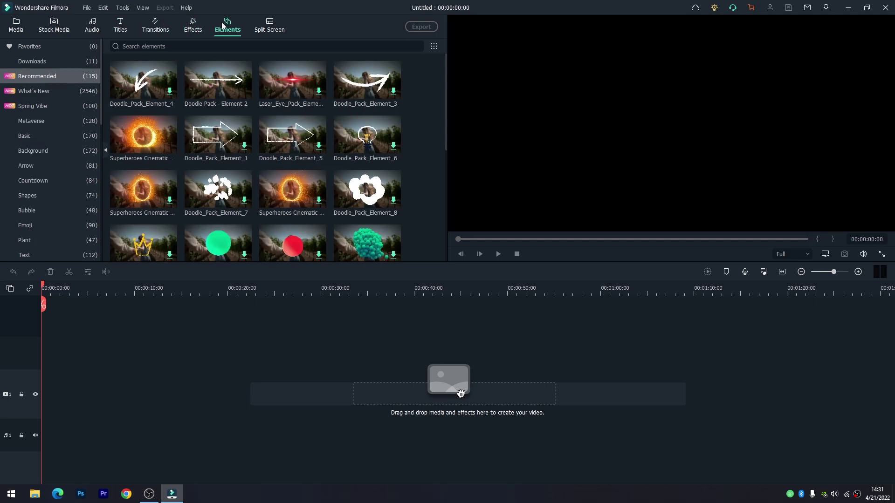
{"action": "left_click", "coordinate": [272, 29]}
- Browse the categories of the Elements and Effects libraries, including the Boris FX effects
{"action": "left_click", "coordinate": [226, 23]}
{"action": "scroll", "coordinate": [56, 119], "scroll_direction": "down", "scroll_amount": 10}
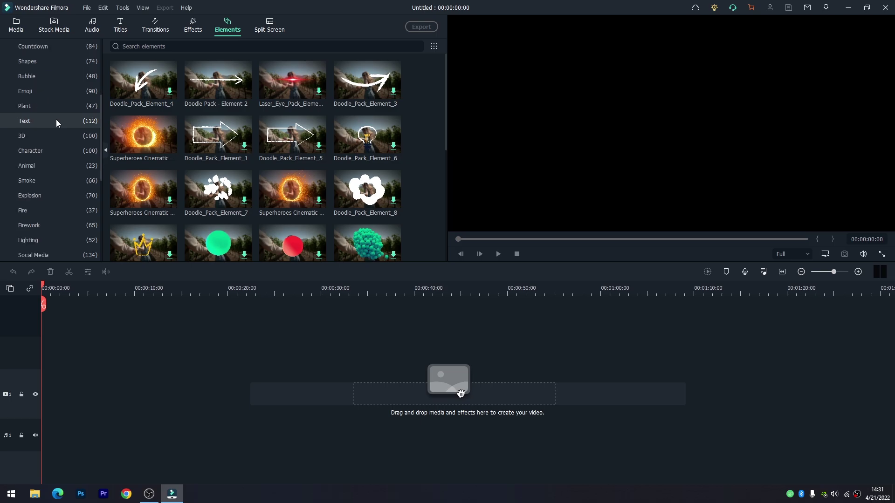
{"action": "scroll", "coordinate": [70, 124], "scroll_direction": "up", "scroll_amount": 10}
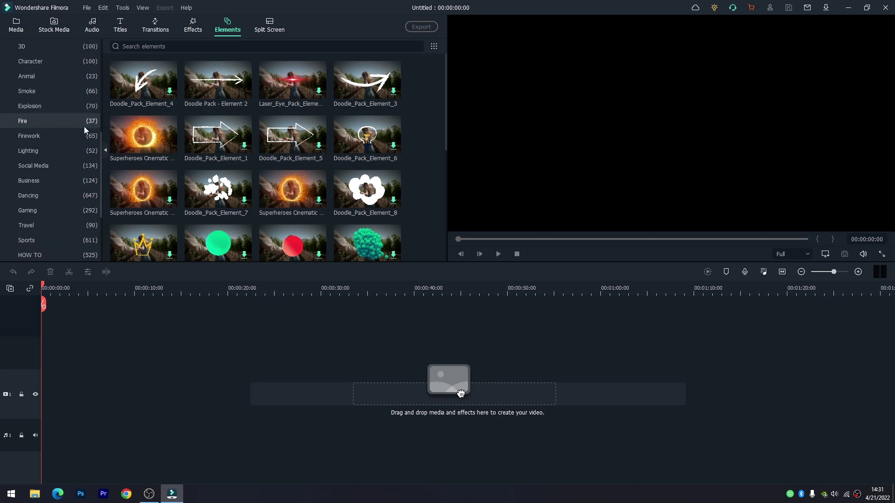
{"action": "left_click", "coordinate": [193, 24]}
{"action": "scroll", "coordinate": [69, 126], "scroll_direction": "down", "scroll_amount": 4}
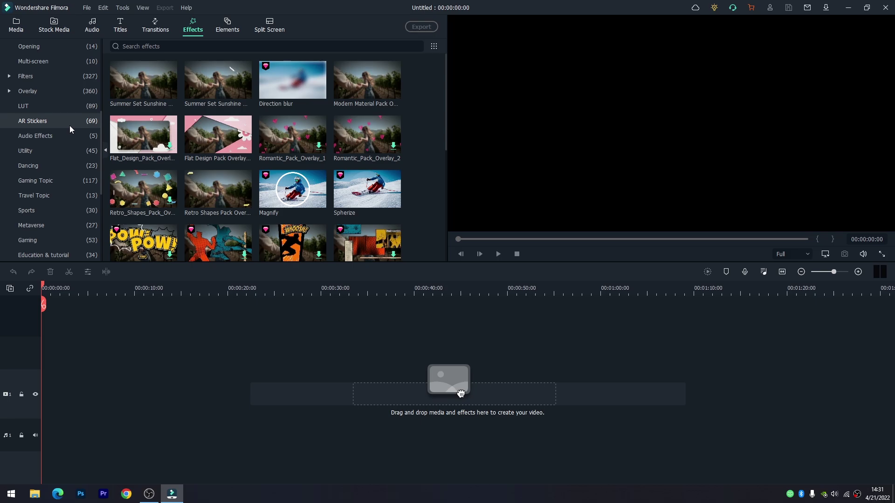
{"action": "scroll", "coordinate": [70, 125], "scroll_direction": "up", "scroll_amount": 4}
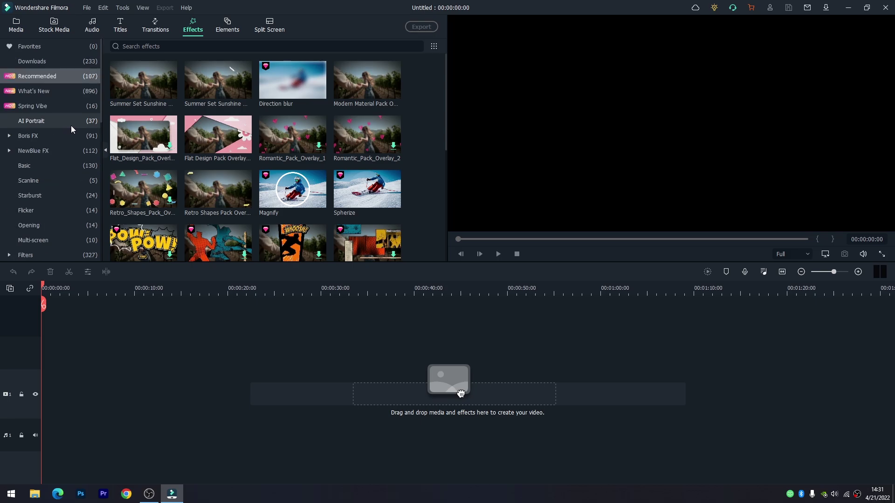
{"action": "left_click", "coordinate": [42, 137]}
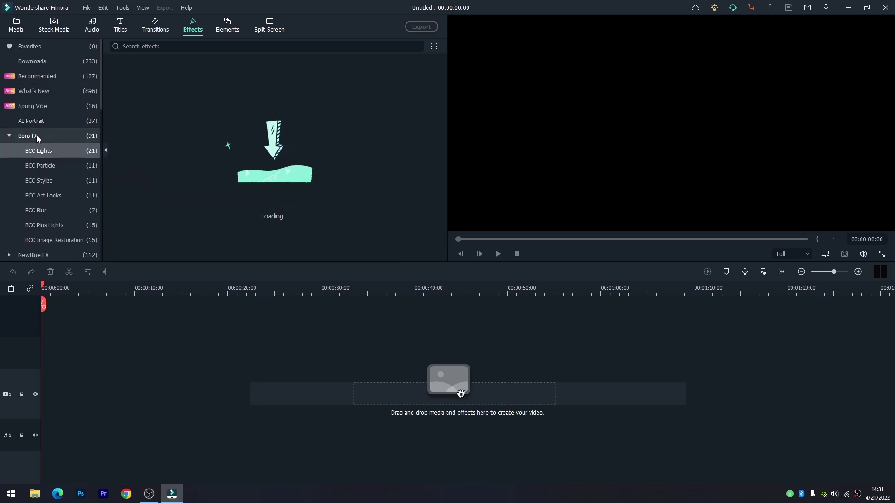
{"action": "left_click", "coordinate": [10, 136]}
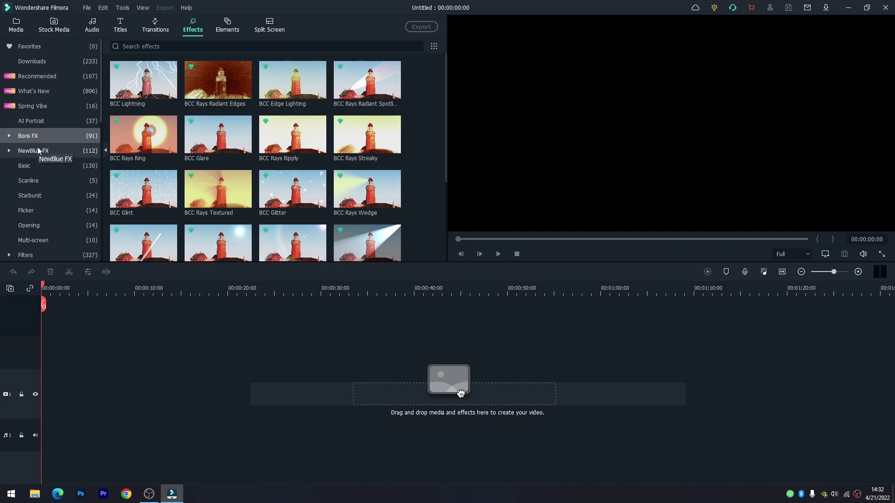
- Look over the Transitions, Titles, Audio and Stock Media libraries again, along with the editor's main menu commands
{"action": "left_click", "coordinate": [151, 24]}
{"action": "left_click", "coordinate": [121, 26]}
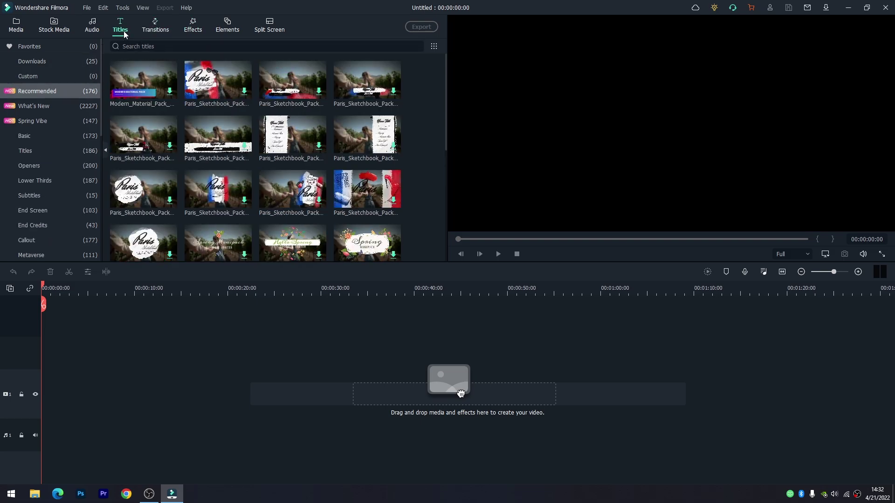
{"action": "left_click", "coordinate": [93, 26]}
{"action": "left_click", "coordinate": [63, 31]}
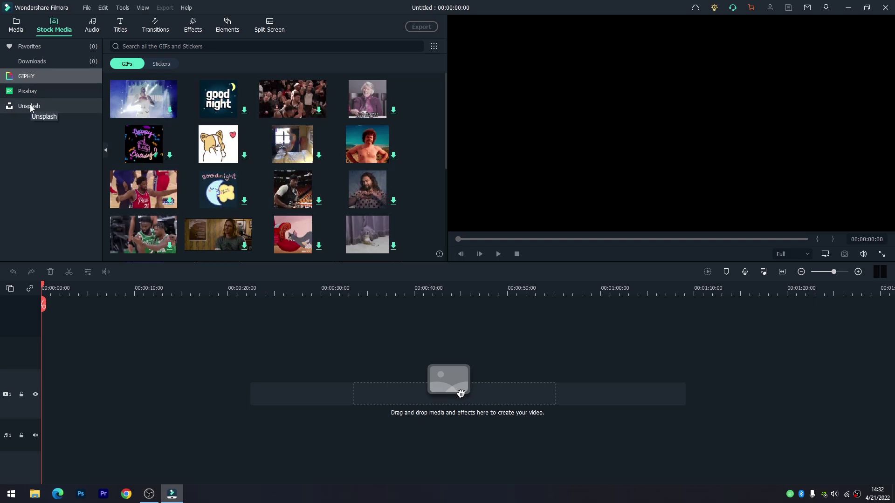
{"action": "left_click", "coordinate": [88, 8]}
{"action": "mouse_move", "coordinate": [117, 9]}
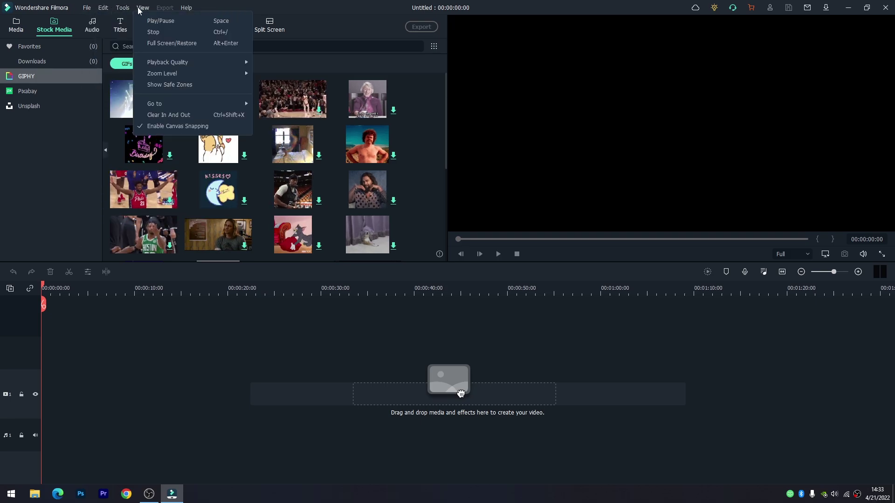
{"action": "left_click", "coordinate": [187, 8]}
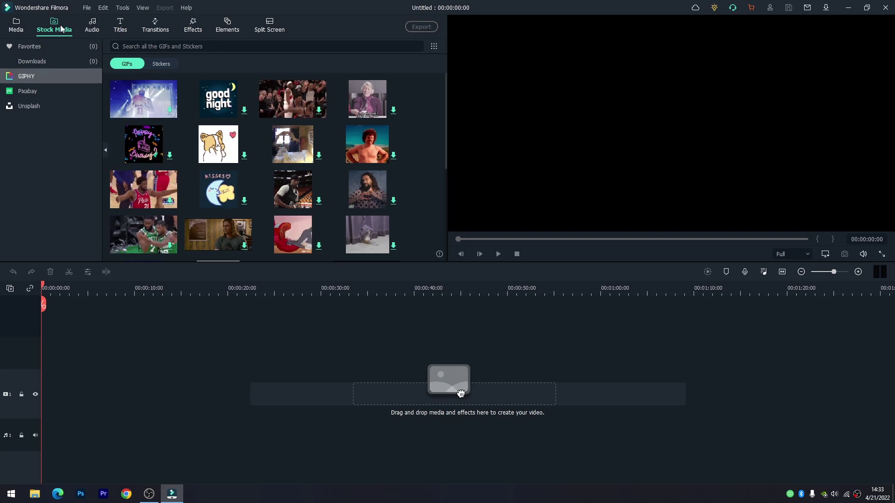
- Import clips 1–6.mp4 and 8–10.mp4 plus the Sport Rock & Workout music from the Bahan Filmora folder into the project media
{"action": "left_click", "coordinate": [18, 29]}
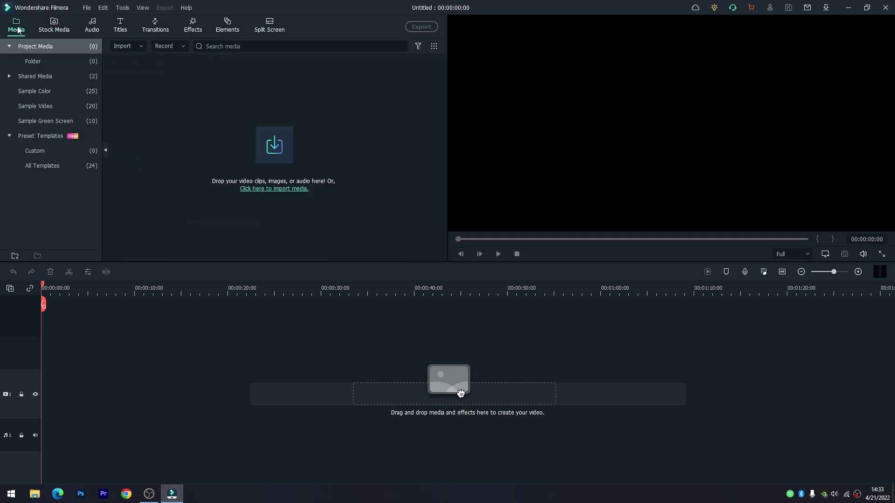
{"action": "left_click", "coordinate": [234, 119]}
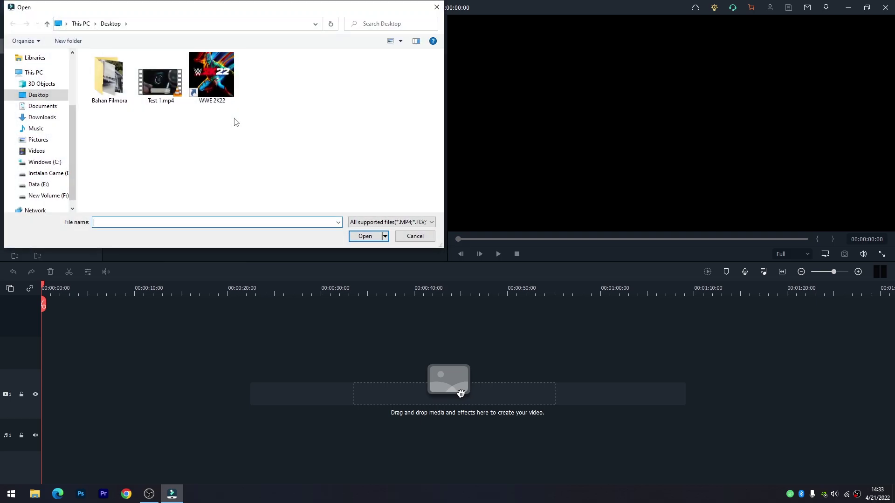
{"action": "left_click", "coordinate": [104, 82]}
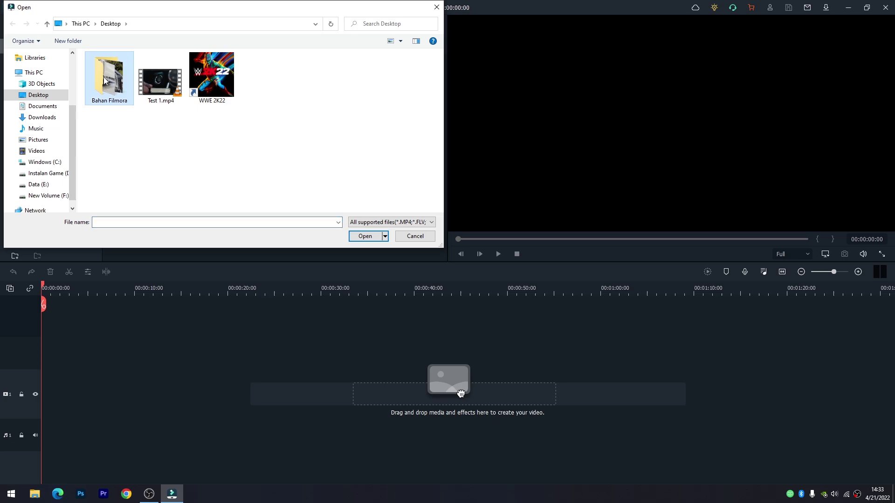
{"action": "double_click", "coordinate": [104, 82]}
{"action": "left_click_drag", "start_coordinate": [364, 143], "coordinate": [115, 90]}
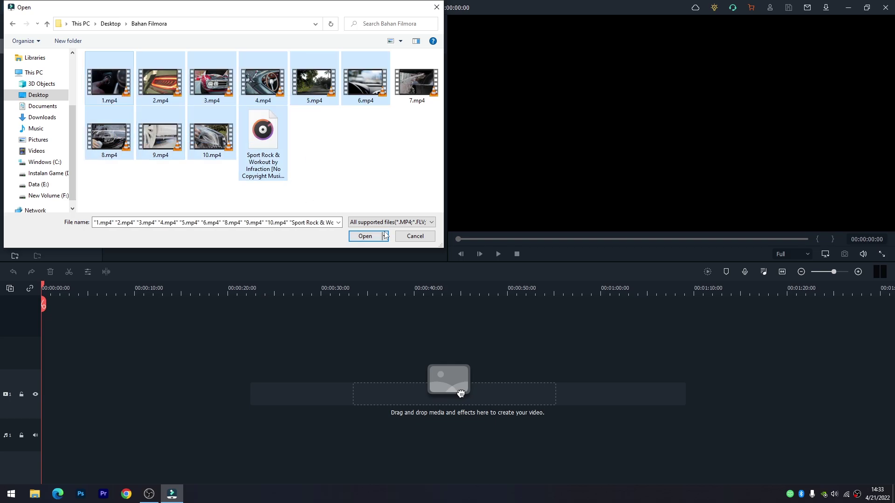
{"action": "left_click", "coordinate": [367, 236]}
{"action": "left_click", "coordinate": [356, 196]}
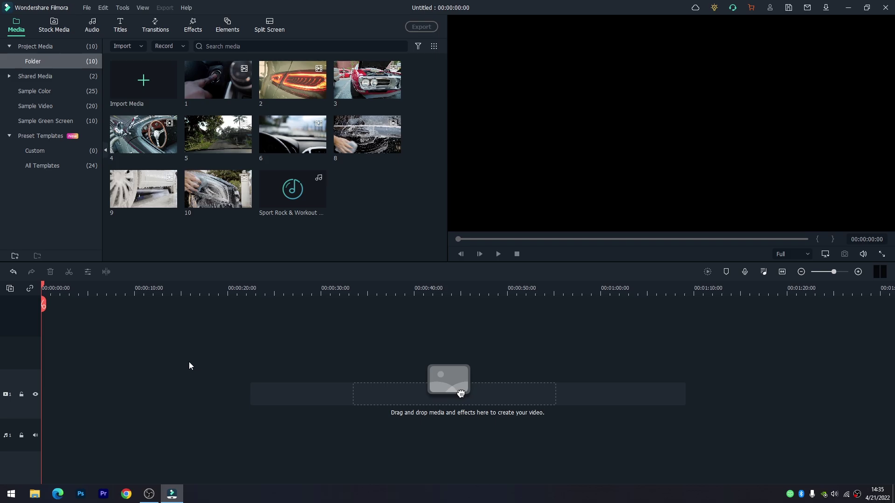
- Play imported clip 10 in the preview
{"action": "left_click", "coordinate": [209, 193]}
{"action": "double_click", "coordinate": [209, 192]}
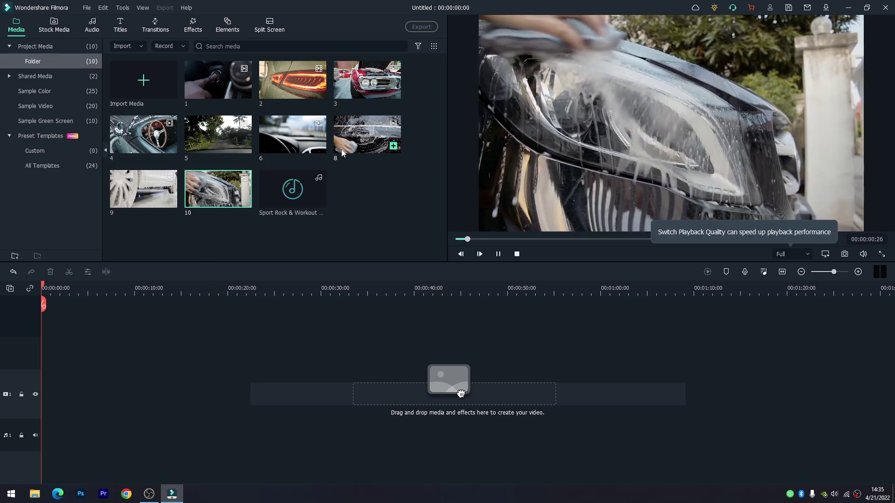
- View the file properties of imported clip 10, including its resolution and frame rate, and close them
{"action": "right_click", "coordinate": [210, 183]}
{"action": "left_click", "coordinate": [238, 398]}
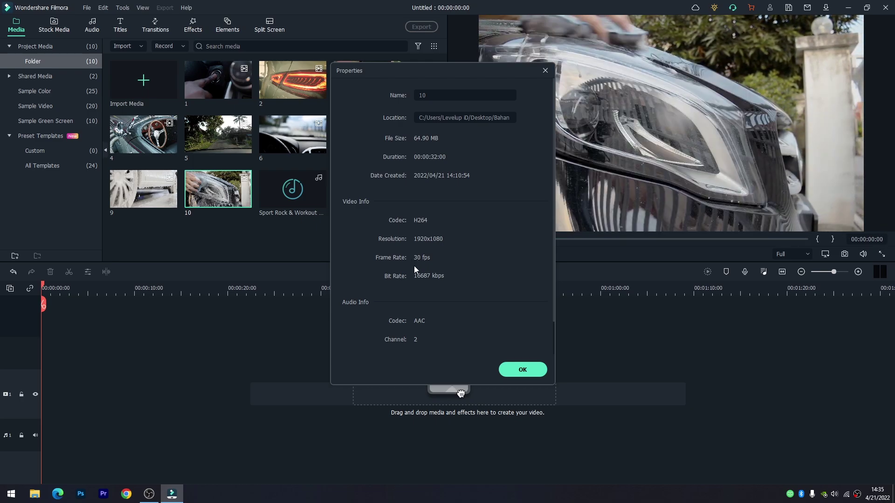
{"action": "left_click", "coordinate": [519, 371]}
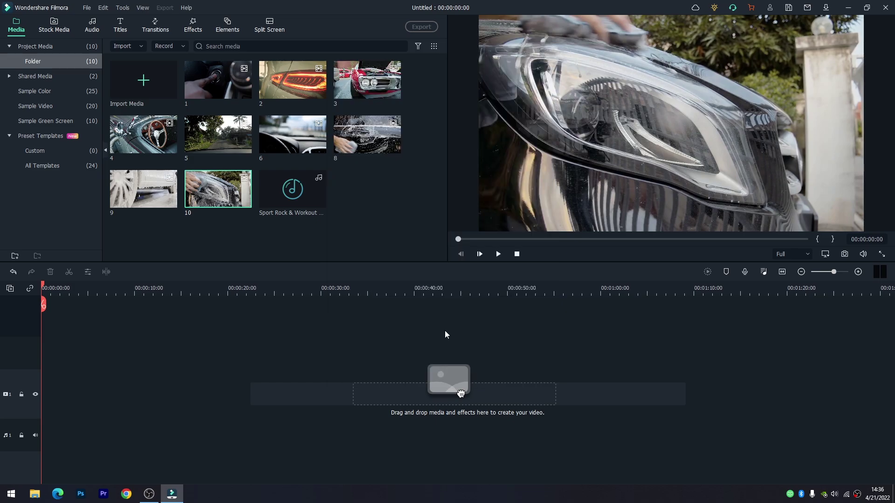
- Configure the project settings to 16:9 (Widescreen), 1920 x 1080 (Full HD) and 30 fps
{"action": "left_click", "coordinate": [91, 9]}
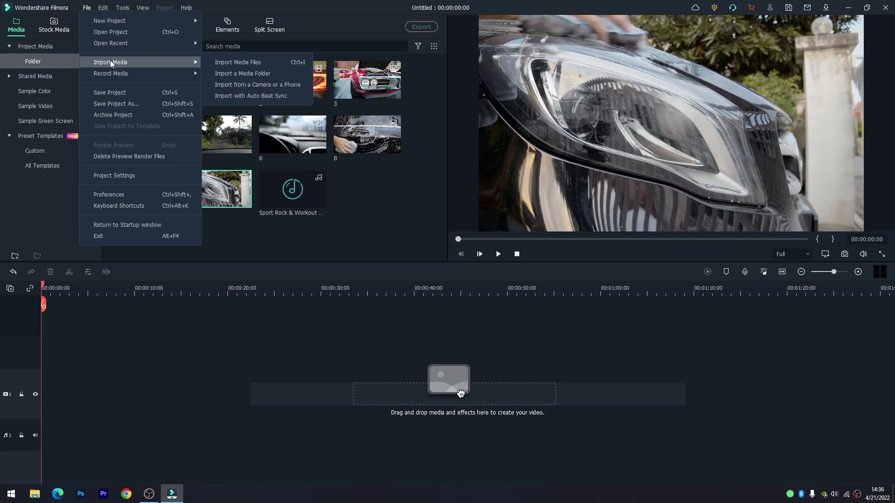
{"action": "left_click", "coordinate": [126, 177]}
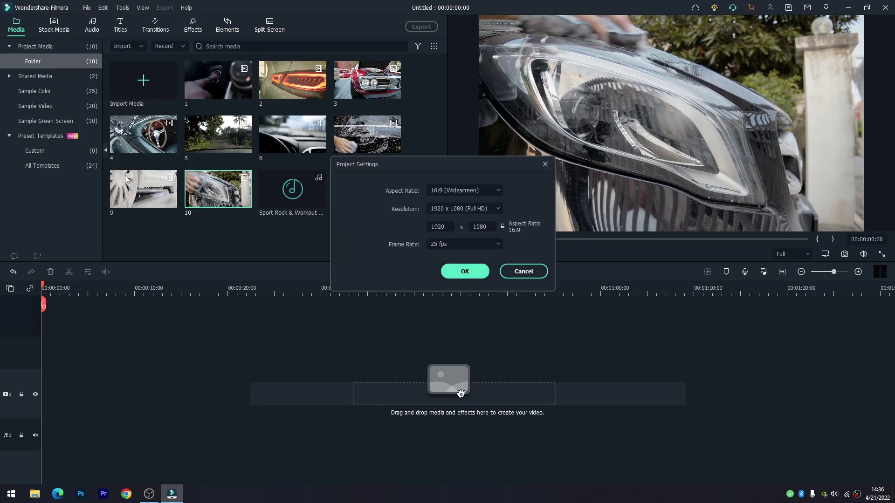
{"action": "left_click", "coordinate": [498, 190]}
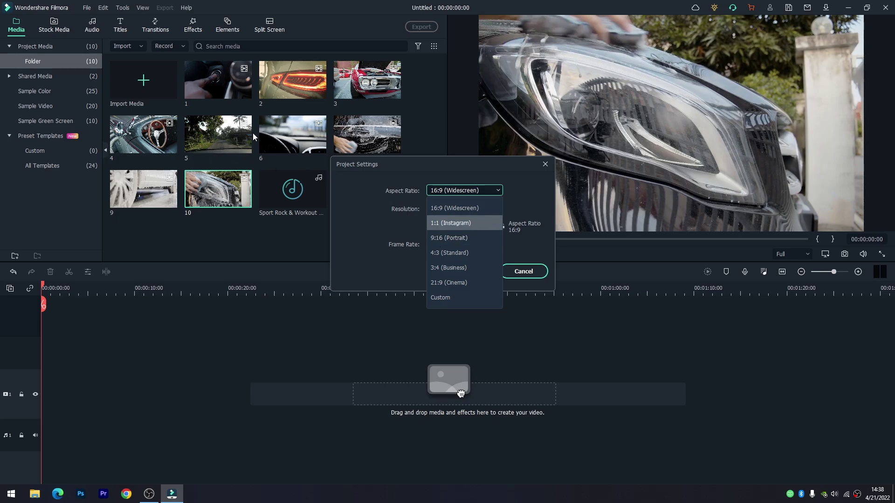
{"action": "left_click", "coordinate": [455, 209]}
{"action": "left_click", "coordinate": [440, 209]}
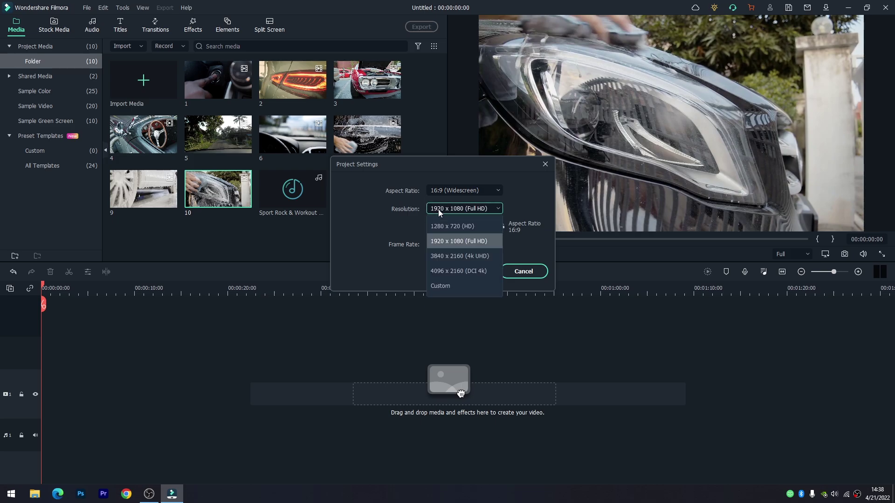
{"action": "left_click", "coordinate": [452, 239]}
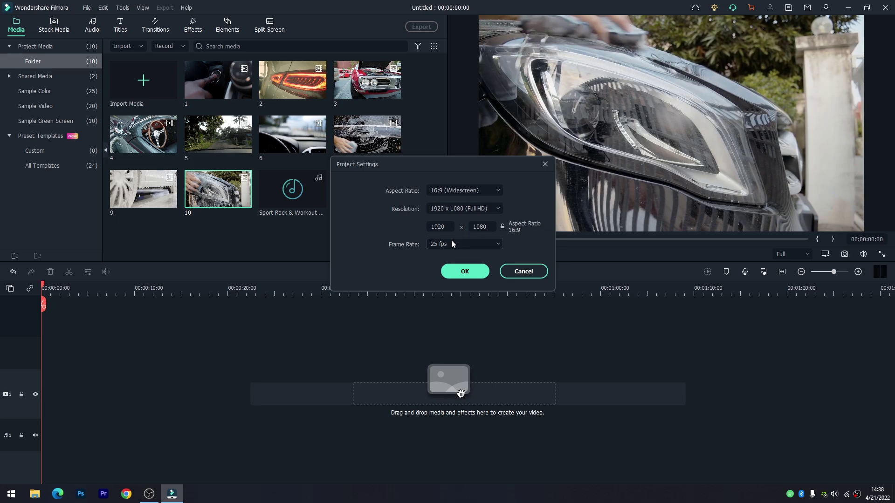
{"action": "left_click", "coordinate": [450, 245]}
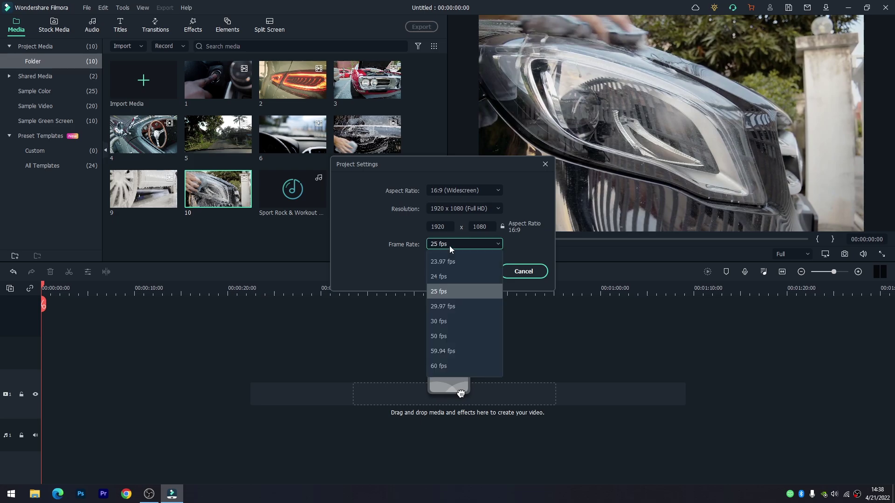
{"action": "left_click", "coordinate": [447, 323]}
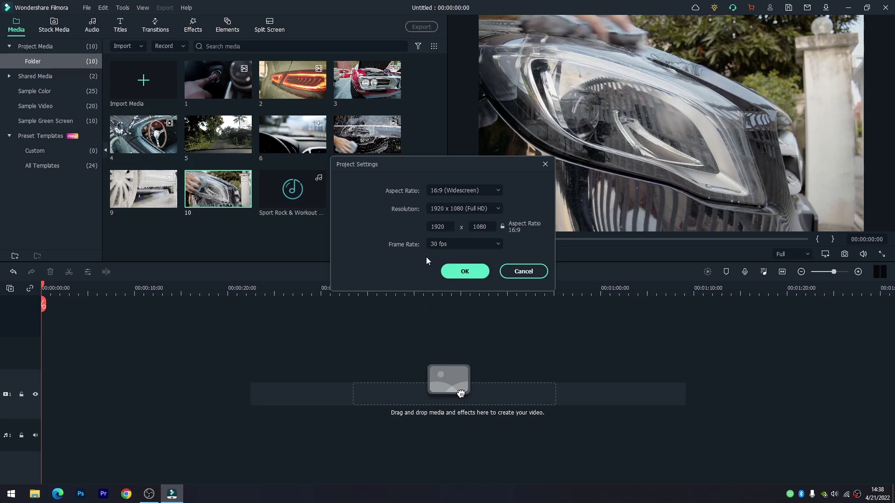
{"action": "left_click", "coordinate": [458, 275]}
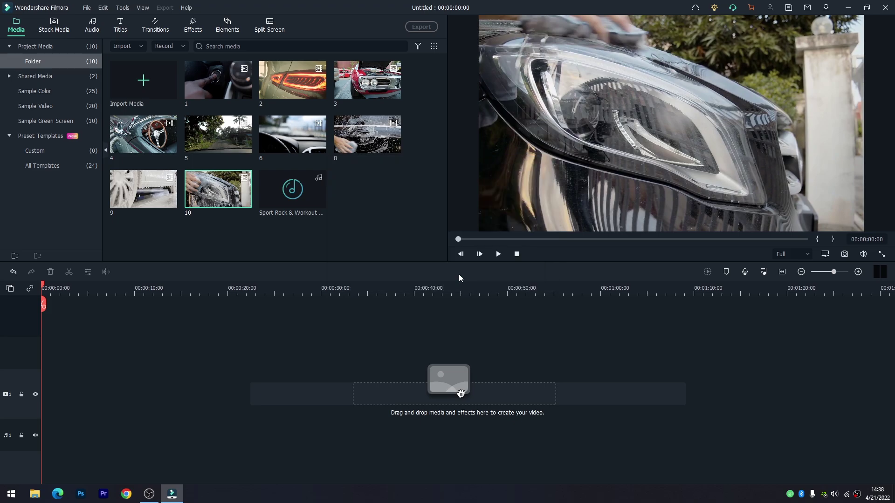
- Save the project as Filmora 11 Test in the Projects folder
{"action": "double_click", "coordinate": [212, 200]}
{"action": "key", "text": "ctrl+s"}
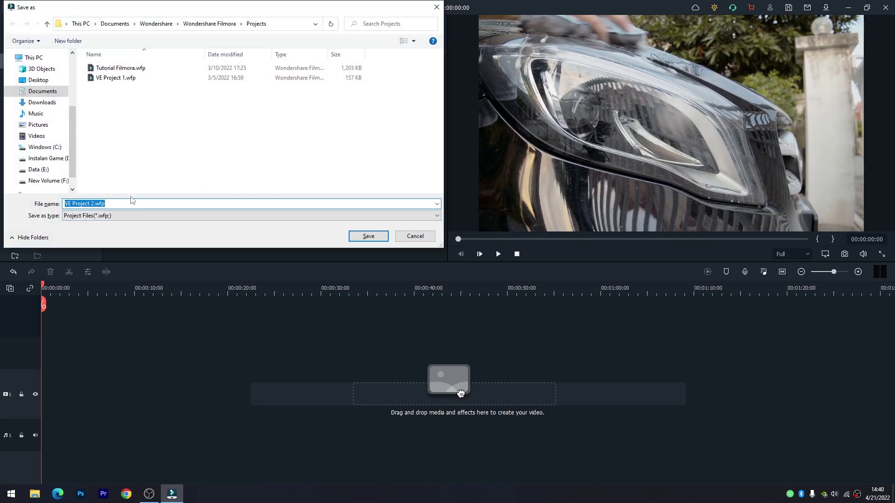
{"action": "type", "text": "Filmora 11 Test"}
{"action": "left_click", "coordinate": [368, 235]}
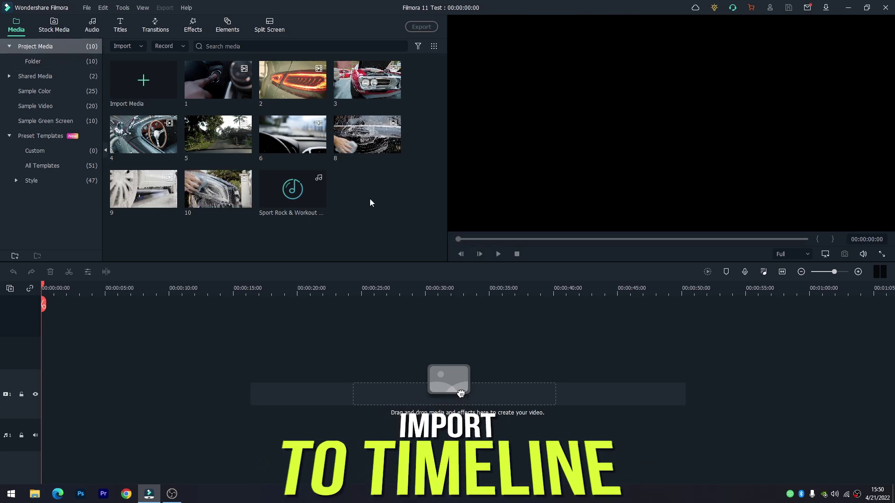
- Place clips 1 and 2 back to back on the first video track and play them from the start
{"action": "mouse_move", "coordinate": [308, 178]}
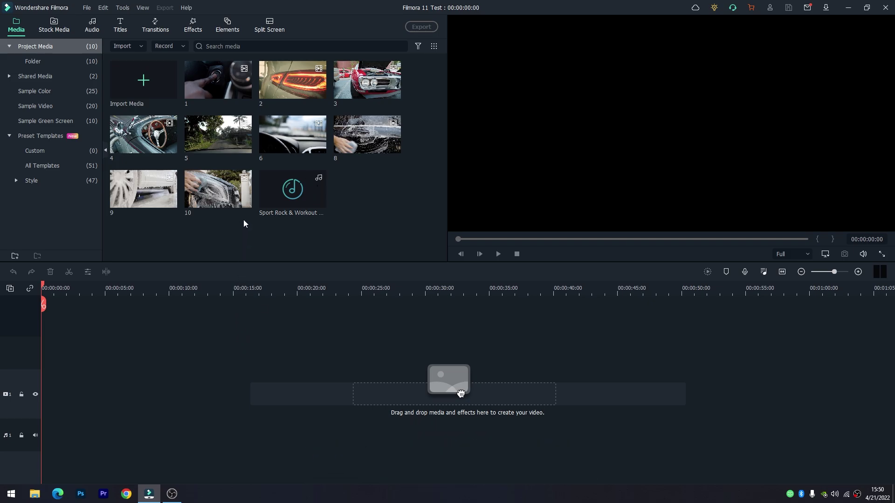
{"action": "mouse_move", "coordinate": [218, 87]}
{"action": "left_click", "coordinate": [245, 92]}
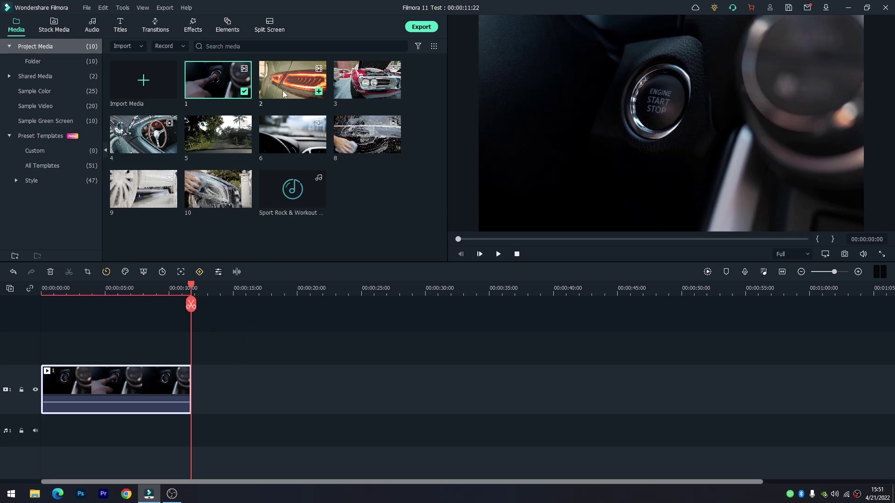
{"action": "left_click_drag", "start_coordinate": [281, 88], "coordinate": [203, 382]}
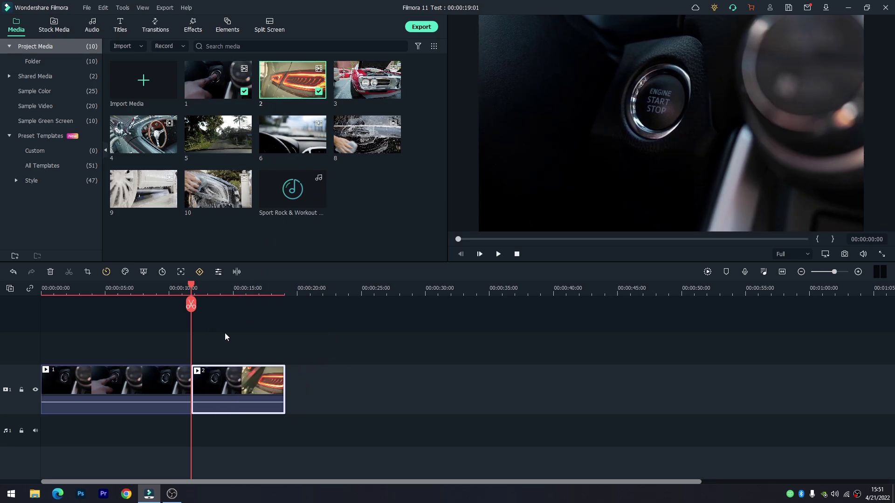
{"action": "left_click_drag", "start_coordinate": [194, 304], "coordinate": [43, 320]}
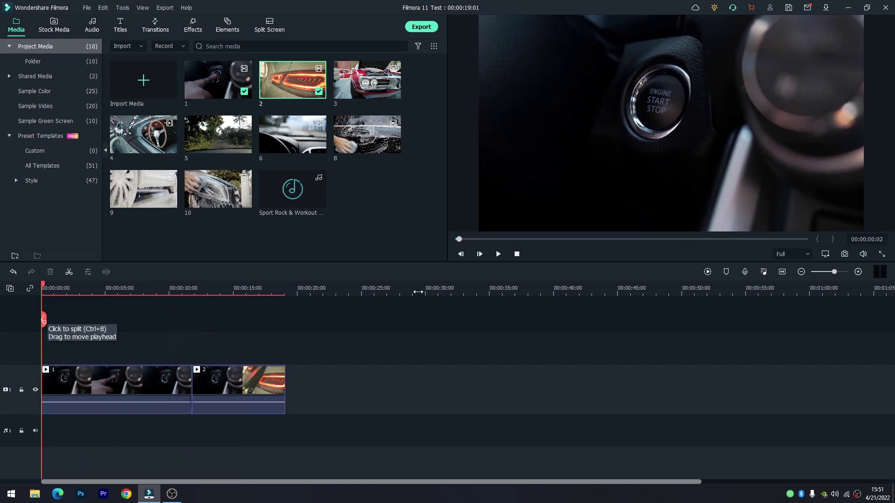
{"action": "left_click", "coordinate": [498, 254]}
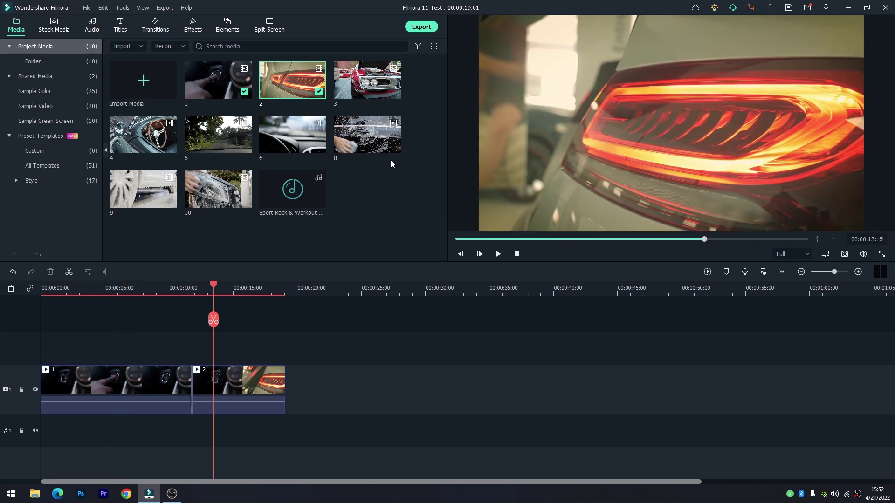
- Append clips 3 and 5 after clip 2 on the first video track
{"action": "left_click_drag", "start_coordinate": [361, 85], "coordinate": [293, 385]}
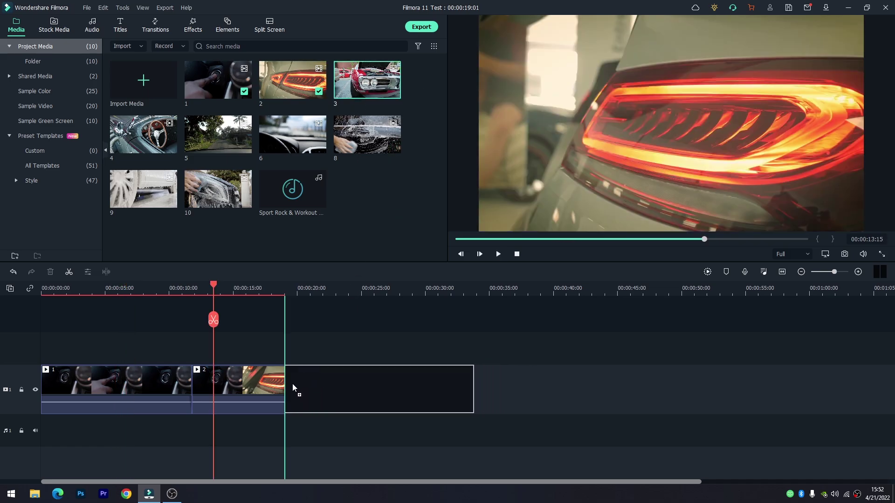
{"action": "left_click_drag", "start_coordinate": [292, 384], "coordinate": [292, 384]}
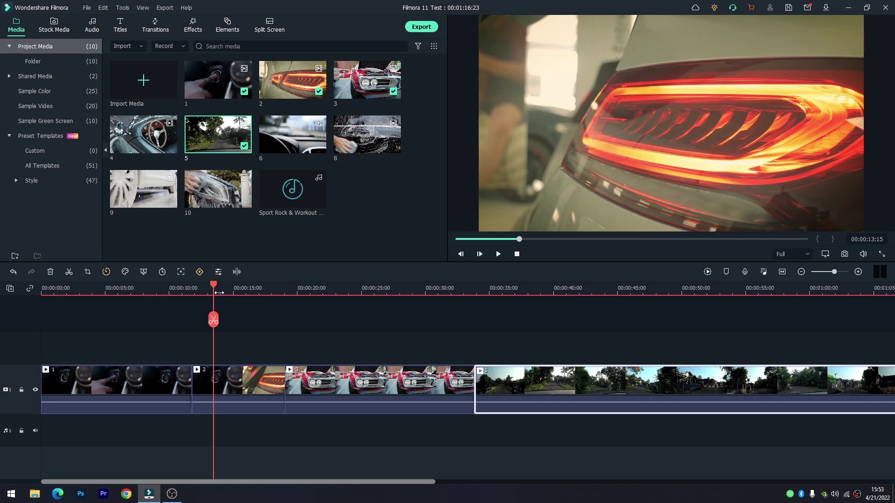
- Split clip 1 at 00:00:03:24 and delete the part before the cut, closing the gap
{"action": "left_click_drag", "start_coordinate": [214, 286], "coordinate": [103, 297]}
{"action": "left_click", "coordinate": [109, 376]}
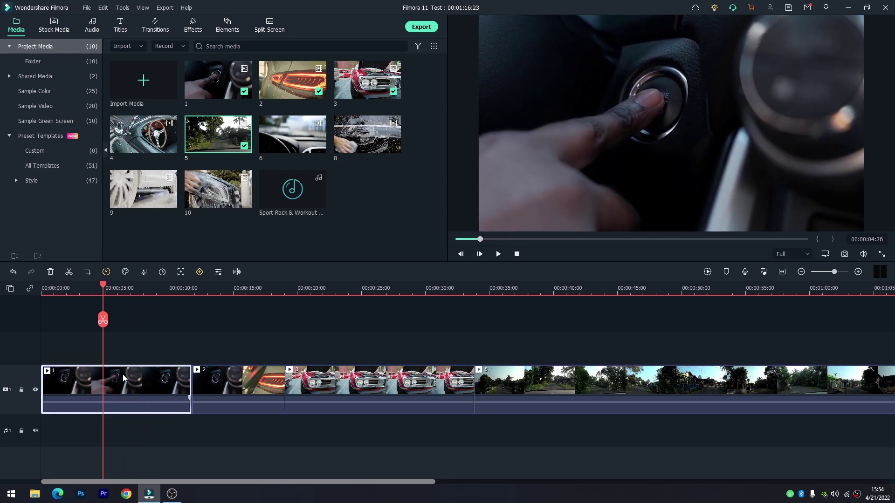
{"action": "mouse_move", "coordinate": [104, 290]}
{"action": "left_mouse_down"}
{"action": "mouse_move", "coordinate": [119, 289]}
{"action": "mouse_move", "coordinate": [89, 295]}
{"action": "left_mouse_up"}
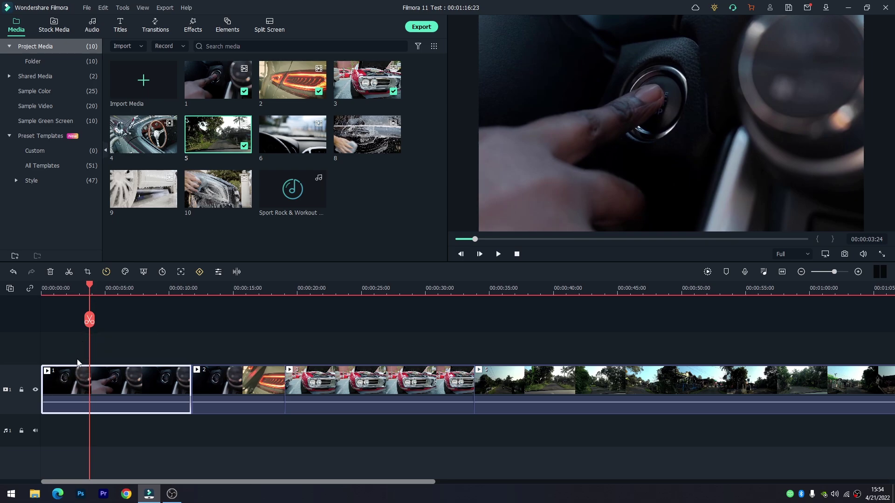
{"action": "left_click", "coordinate": [89, 322]}
{"action": "left_click", "coordinate": [114, 388]}
{"action": "left_click", "coordinate": [68, 382]}
{"action": "left_click", "coordinate": [109, 380]}
{"action": "left_click", "coordinate": [70, 383]}
{"action": "key", "text": "ctrl+z"}
{"action": "key", "text": "ctrl+y"}
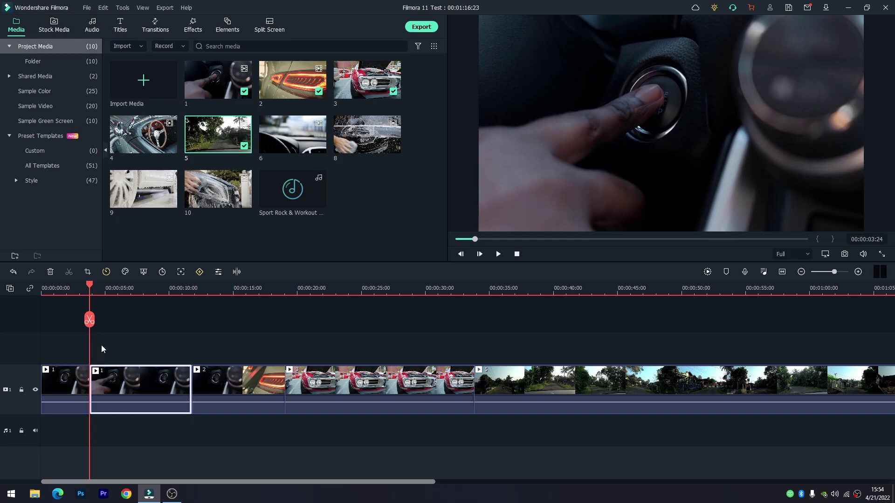
{"action": "left_click", "coordinate": [74, 374]}
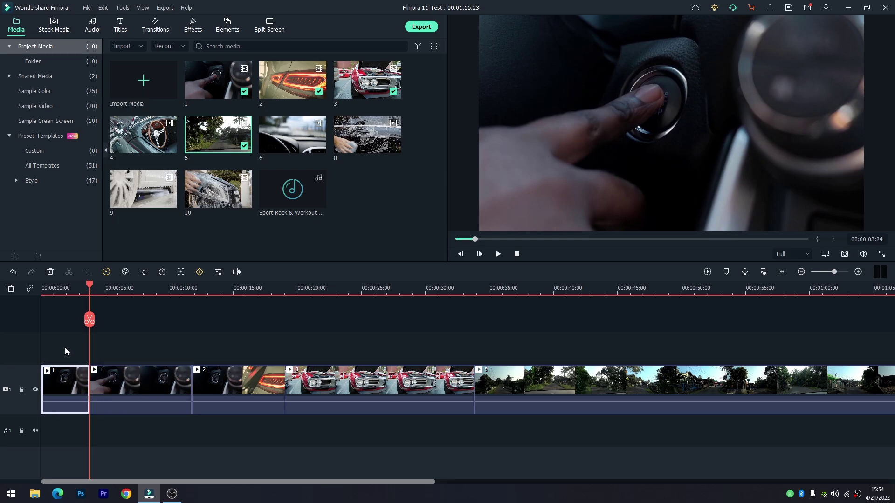
{"action": "key", "text": "Delete"}
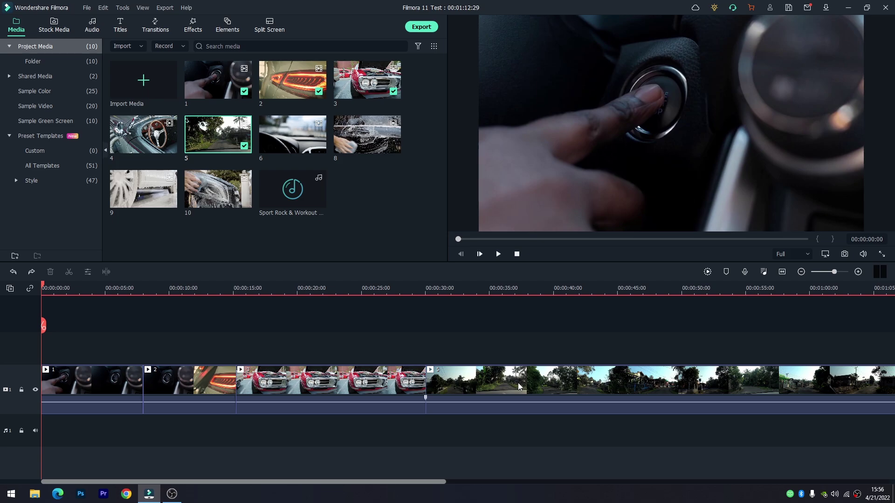
- Turn off auto ripple and split clip 3 at 00:00:18:23 on the first video track
{"action": "left_click", "coordinate": [31, 288]}
{"action": "left_click_drag", "start_coordinate": [43, 291], "coordinate": [284, 338]}
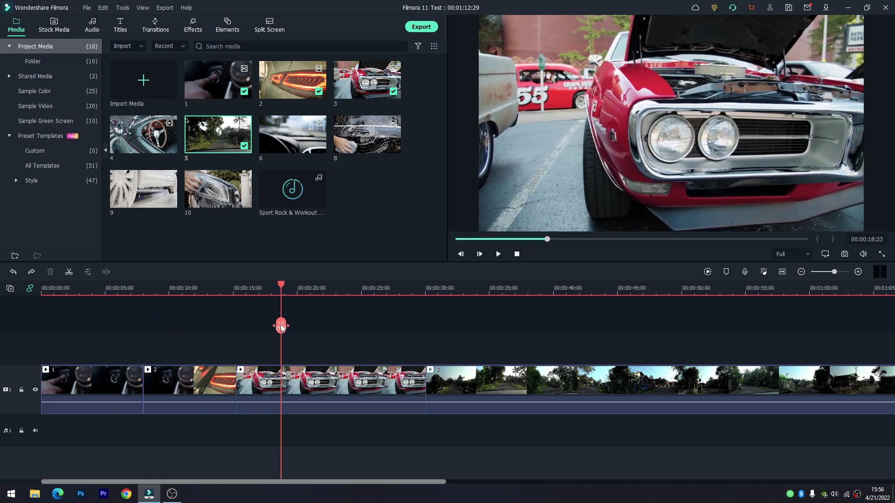
{"action": "left_click", "coordinate": [281, 327]}
- Try deleting the first part of clip 3 with auto ripple off, and undo the deletion
{"action": "left_click", "coordinate": [252, 378]}
{"action": "key", "text": "Delete"}
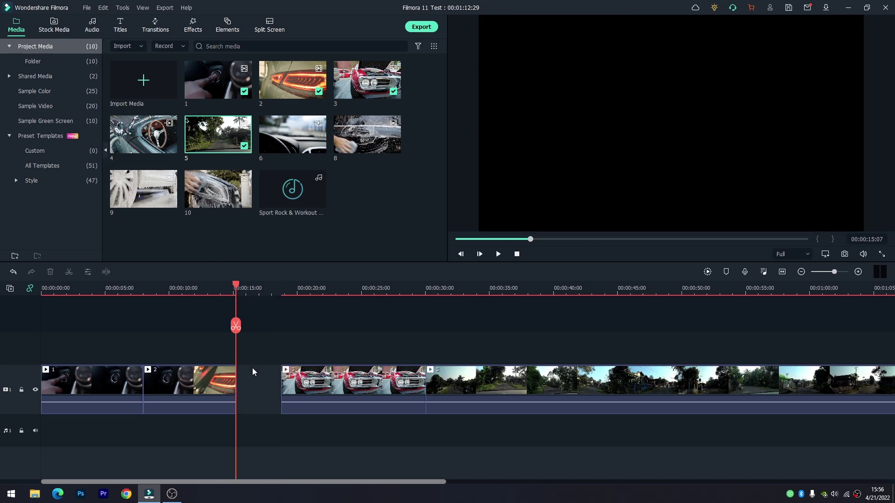
{"action": "left_click_drag", "start_coordinate": [235, 288], "coordinate": [273, 293]}
{"action": "key", "text": "ctrl+z"}
- Turn auto ripple back on and ripple-delete the first part of clip 3
{"action": "left_click", "coordinate": [30, 289]}
{"action": "left_click", "coordinate": [261, 376]}
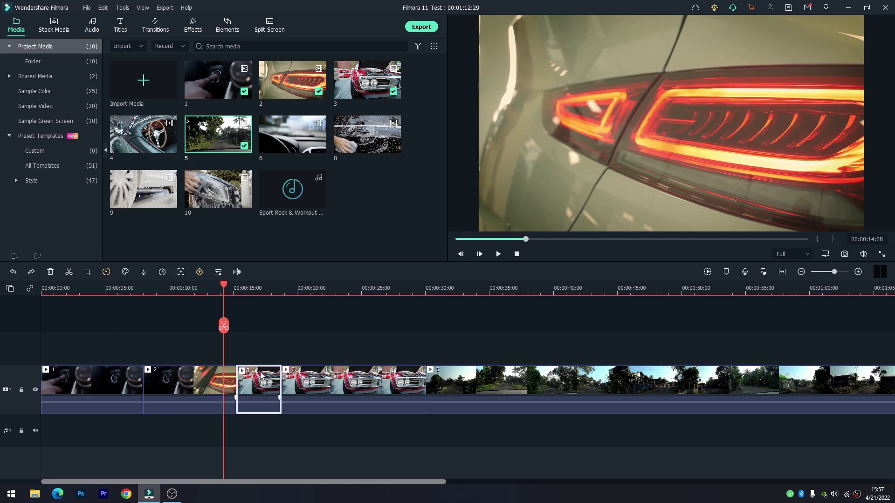
{"action": "key", "text": "shift+Delete"}
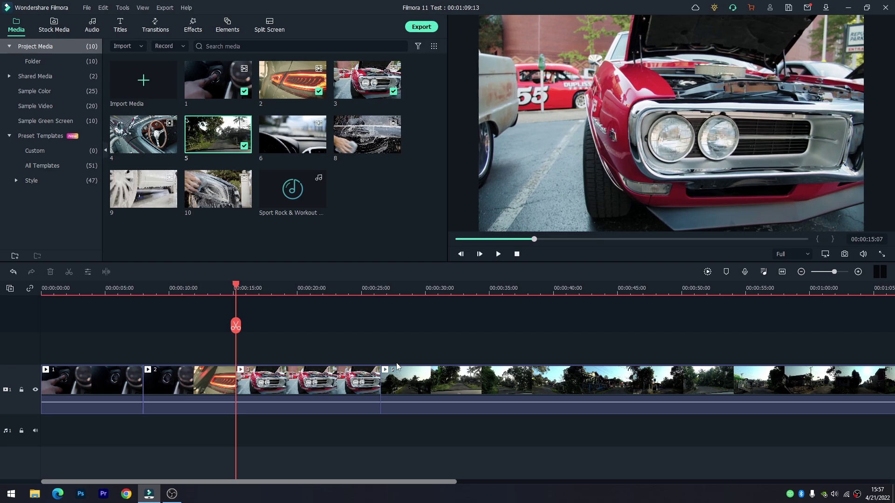
{"action": "key", "text": "ctrl+z"}
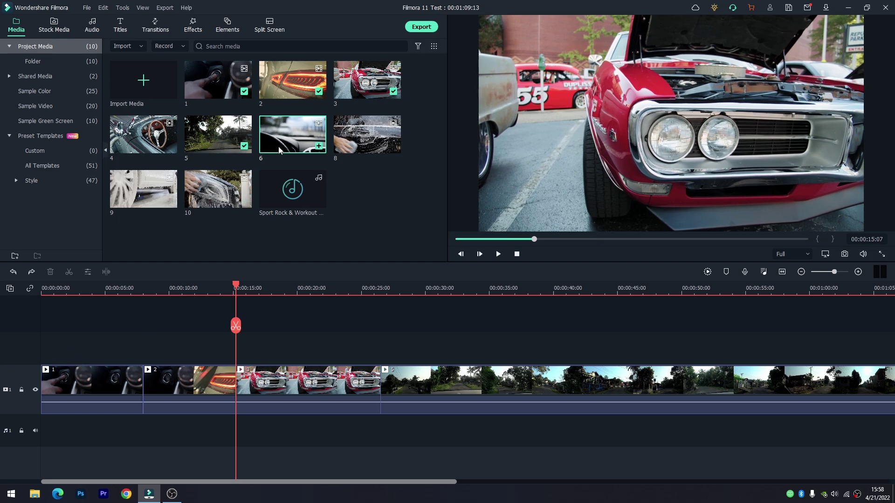
- Place clip 6 on a second video track starting at about 00:00:17:06 and preview the overlap at 00:00:19:06
{"action": "left_click_drag", "start_coordinate": [287, 141], "coordinate": [262, 347]}
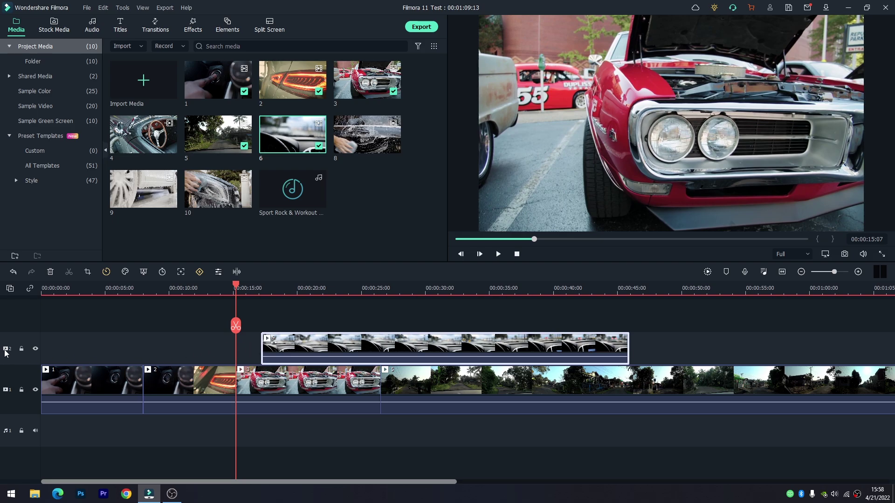
{"action": "left_click", "coordinate": [240, 287]}
{"action": "left_click_drag", "start_coordinate": [242, 285], "coordinate": [287, 289]}
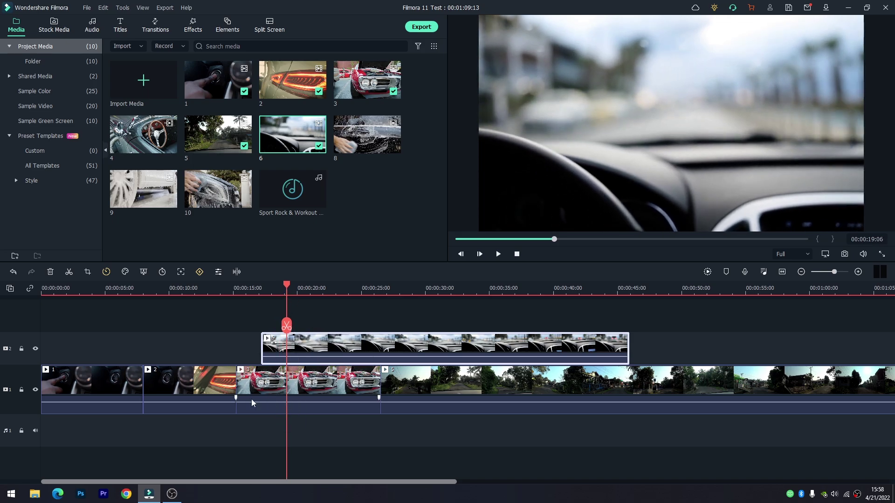
- Try splitting clip 6 at 00:00:19:06, undo the split and reselect the whole clip
{"action": "key", "text": "ctrl+b"}
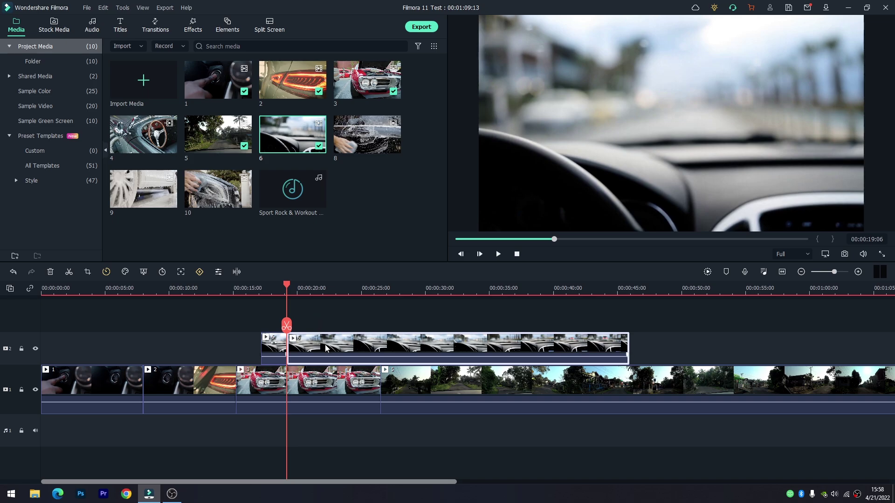
{"action": "left_click", "coordinate": [308, 381]}
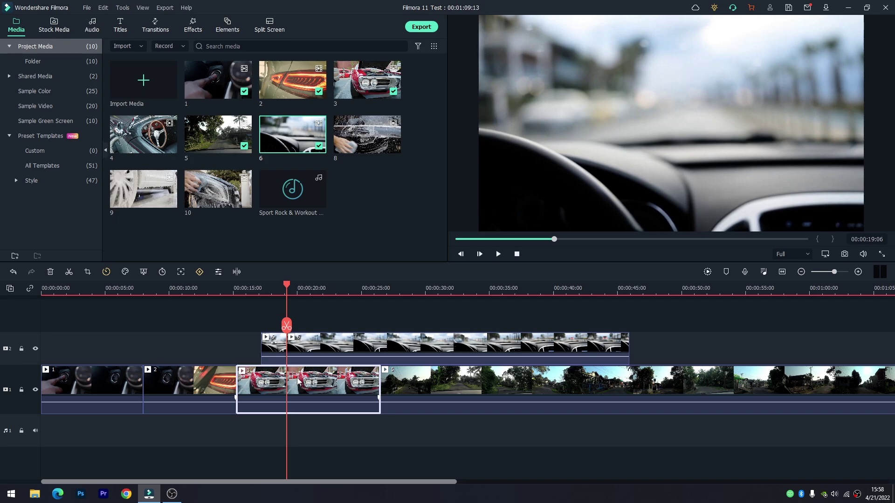
{"action": "key", "text": "ctrl+z"}
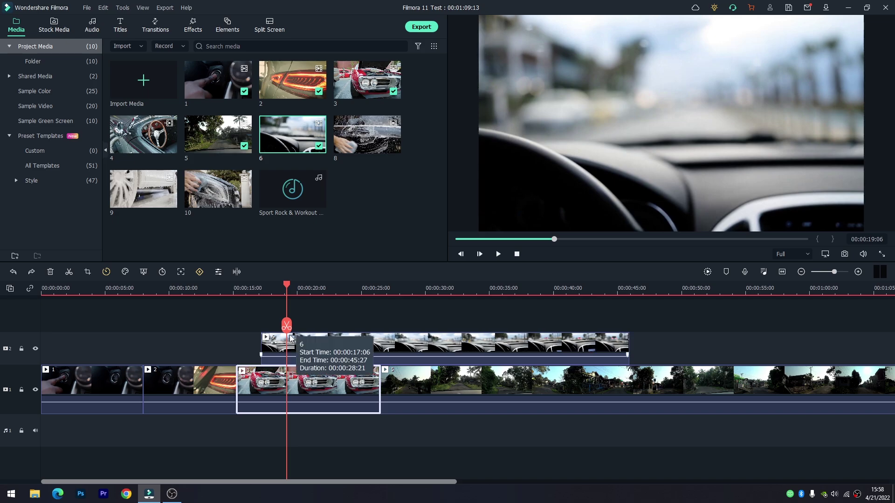
{"action": "left_click", "coordinate": [307, 347]}
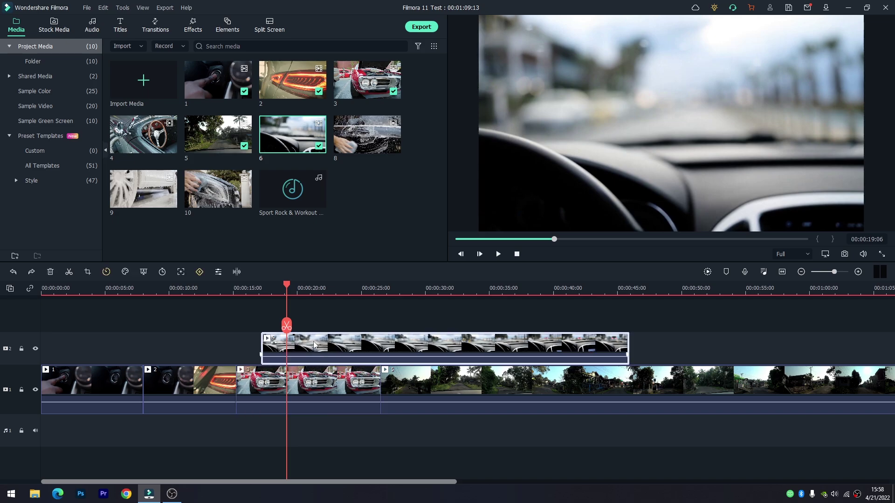
- Try splitting clip 6 and clip 3 together at 00:00:19:03 with no clip selected, and select the parts after the cut
{"action": "left_click", "coordinate": [306, 379]}
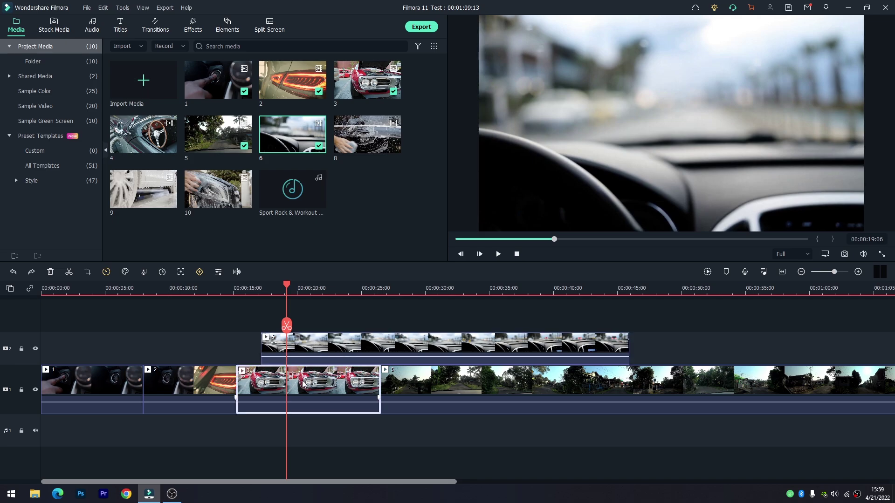
{"action": "left_click", "coordinate": [312, 317]}
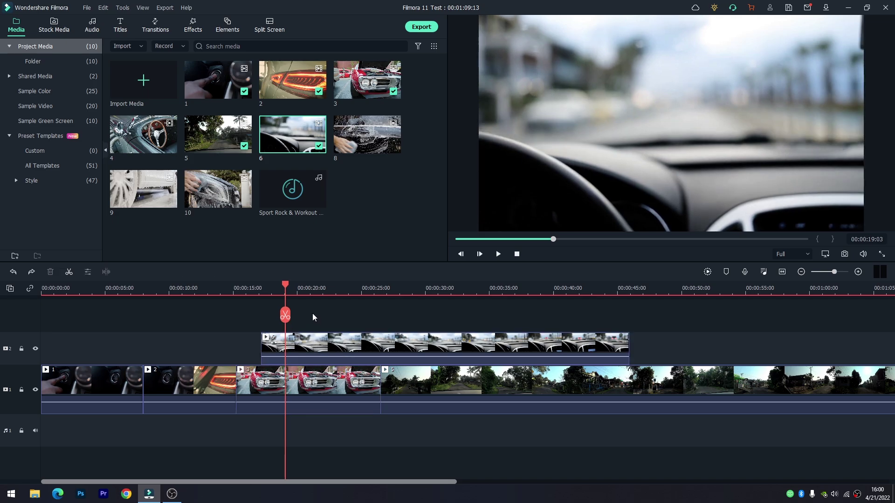
{"action": "left_click", "coordinate": [286, 316]}
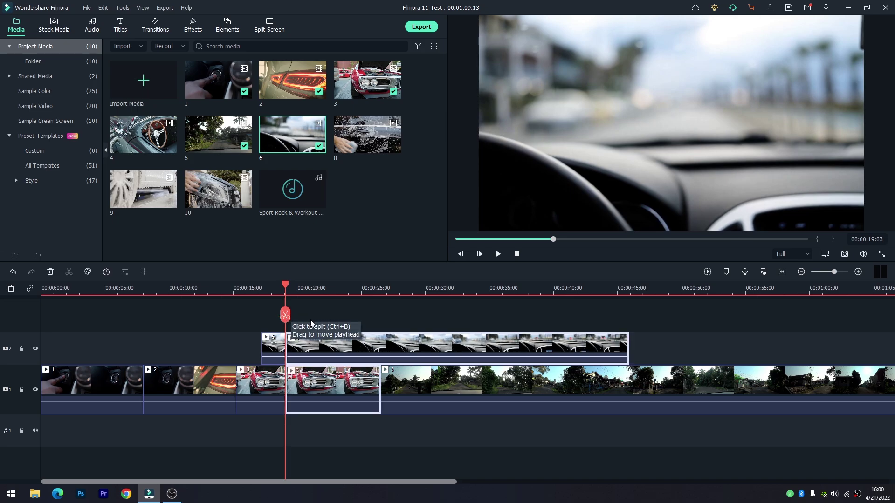
{"action": "left_click", "coordinate": [312, 351]}
{"action": "left_click", "coordinate": [311, 380]}
{"action": "left_click_drag", "start_coordinate": [278, 357], "coordinate": [254, 357]}
{"action": "left_click_drag", "start_coordinate": [257, 412], "coordinate": [195, 345]}
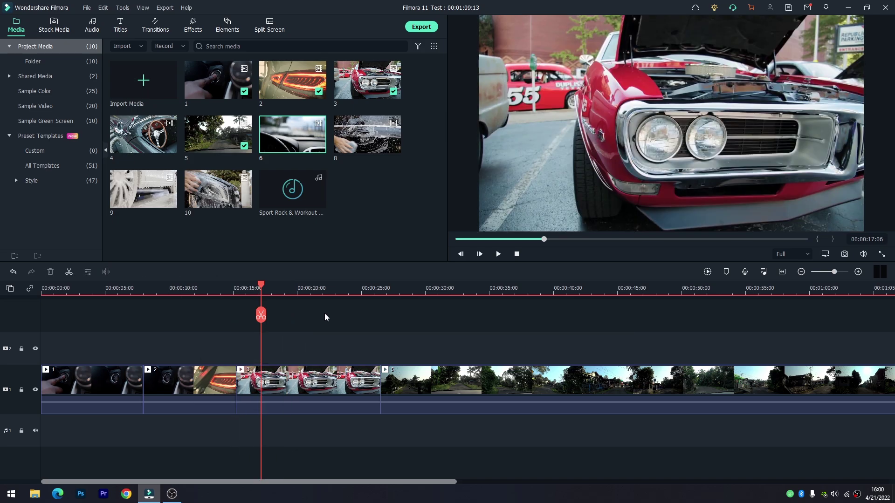
- Scrub the playhead back and forth along the timeline to preview the clips on the first video track
{"action": "left_click", "coordinate": [262, 315]}
{"action": "left_click_drag", "start_coordinate": [262, 318], "coordinate": [572, 352]}
{"action": "left_click", "coordinate": [286, 322]}
{"action": "left_click", "coordinate": [315, 325]}
{"action": "left_click", "coordinate": [341, 327]}
{"action": "left_click", "coordinate": [398, 336]}
{"action": "left_click", "coordinate": [425, 339]}
{"action": "left_click", "coordinate": [455, 342]}
{"action": "left_click", "coordinate": [476, 346]}
{"action": "left_click", "coordinate": [507, 346]}
{"action": "left_click", "coordinate": [534, 348]}
{"action": "left_click", "coordinate": [564, 349]}
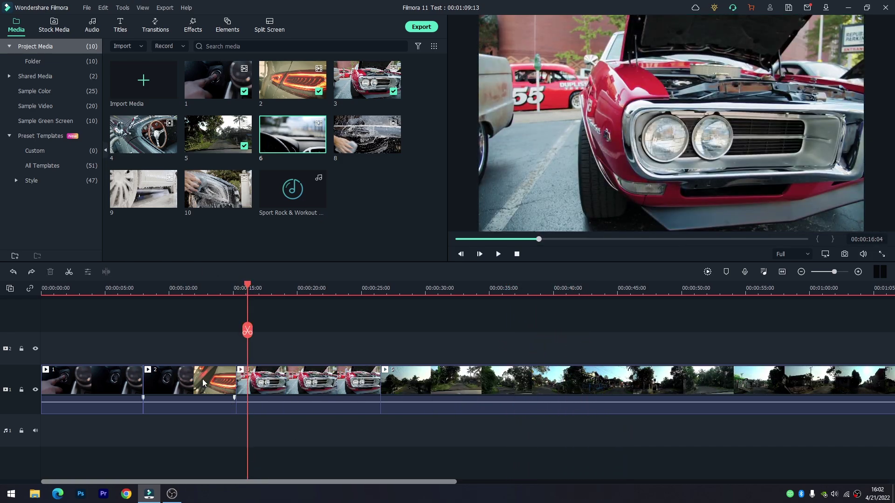
- Examine the whole timeline by scrolling to its end and back, zooming out and in, and moving the playhead to 00:00:34:14
{"action": "left_click_drag", "start_coordinate": [237, 482], "coordinate": [447, 487]}
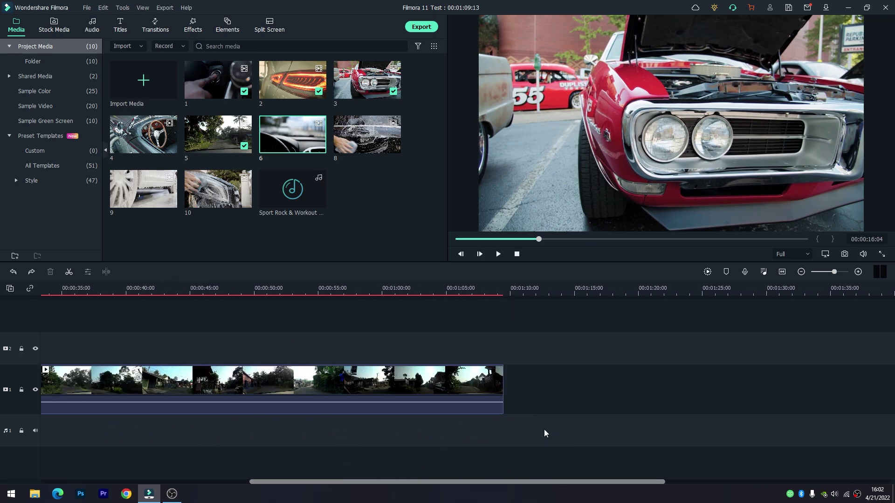
{"action": "left_click_drag", "start_coordinate": [549, 481], "coordinate": [310, 496]}
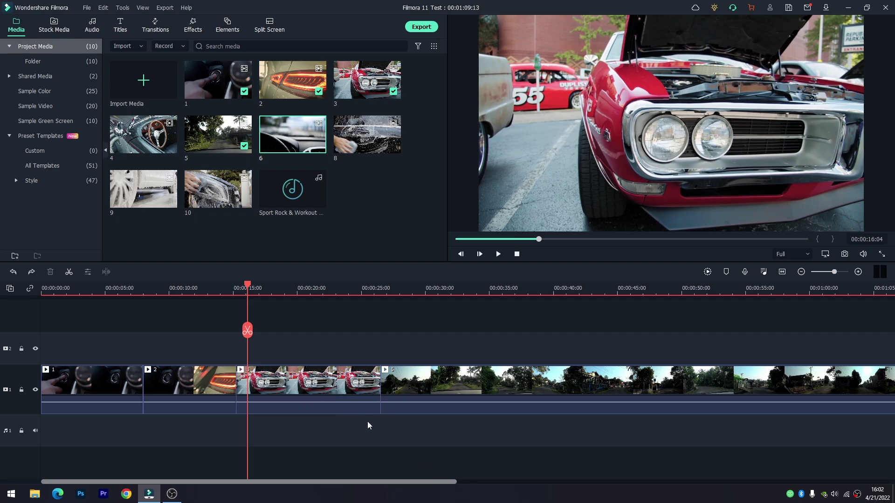
{"action": "scroll", "coordinate": [367, 421], "scroll_direction": "down", "scroll_amount": 5}
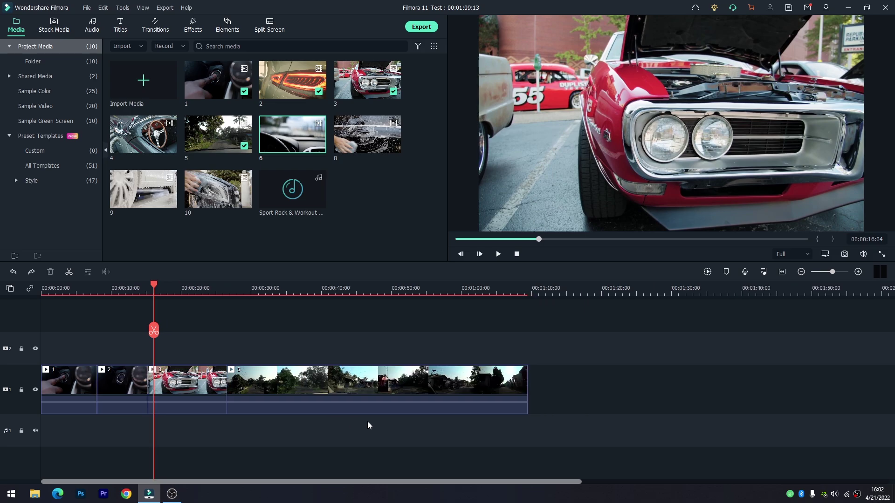
{"action": "scroll", "coordinate": [367, 422], "scroll_direction": "down", "scroll_amount": 2}
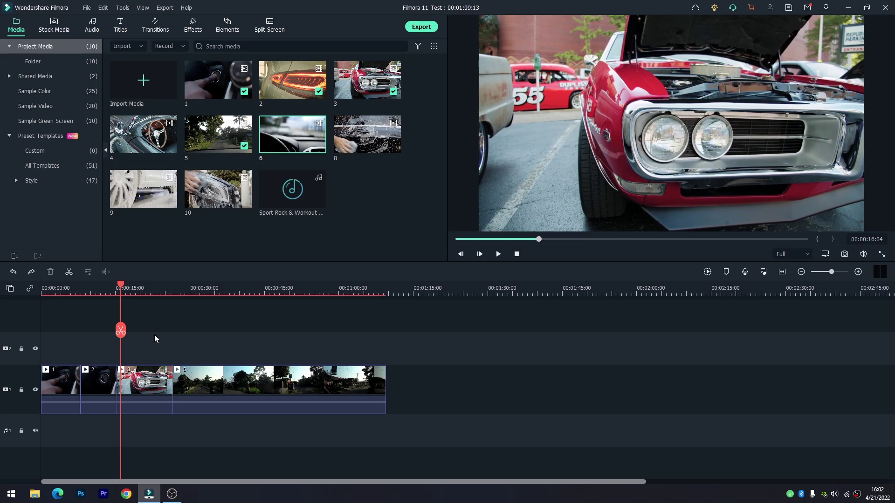
{"action": "left_click_drag", "start_coordinate": [122, 284], "coordinate": [212, 355]}
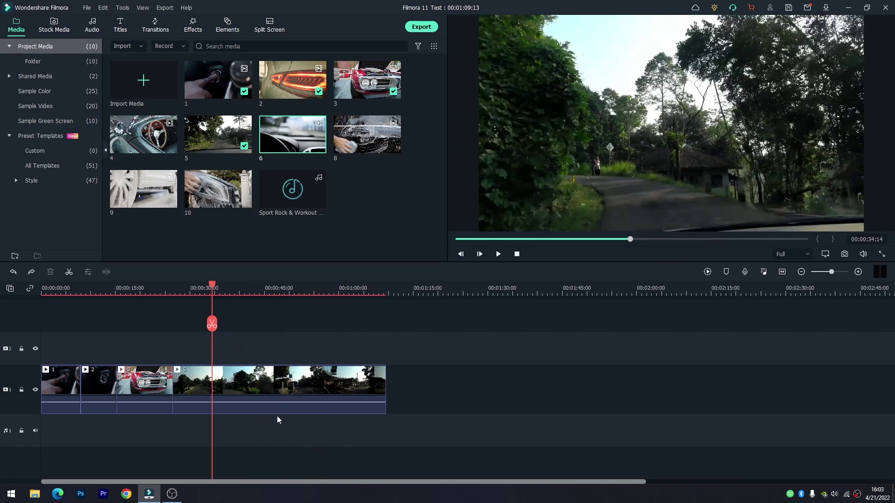
{"action": "scroll", "coordinate": [278, 427], "scroll_direction": "up", "scroll_amount": 5}
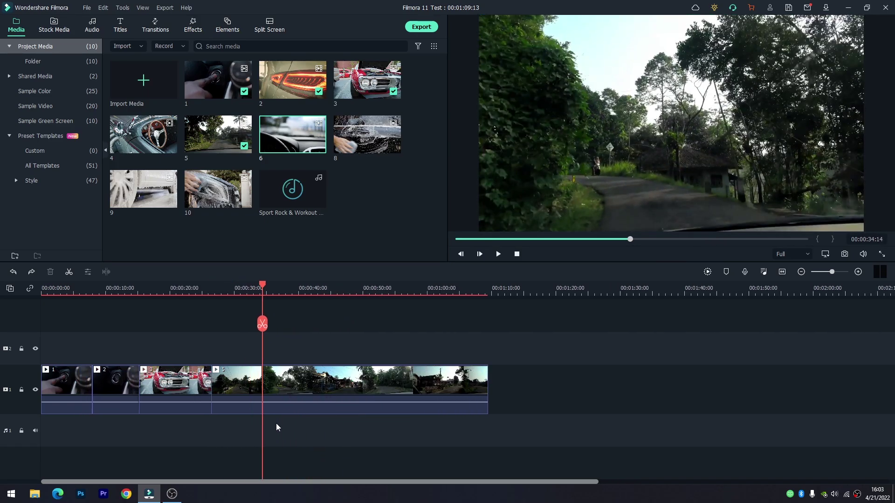
{"action": "scroll", "coordinate": [276, 424], "scroll_direction": "up", "scroll_amount": 3}
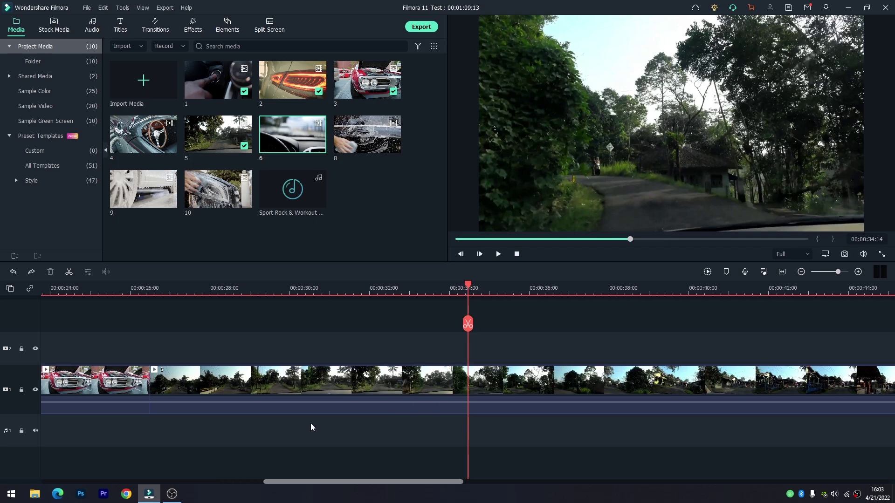
{"action": "scroll", "coordinate": [390, 484], "scroll_direction": "down", "scroll_amount": 5}
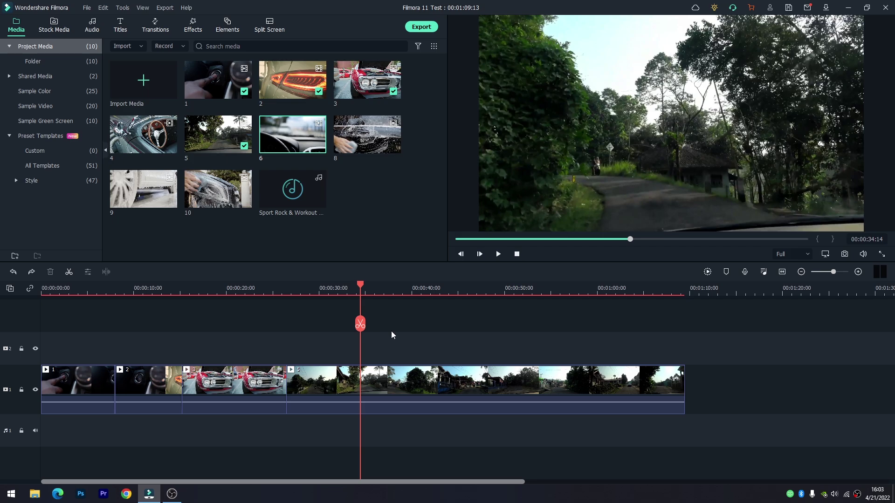
- Import the files C0187.MP4 and Recording (5).m4a from the Buffer\Filmora 2 folder on drive D
{"action": "left_click", "coordinate": [373, 230]}
{"action": "double_click", "coordinate": [365, 203]}
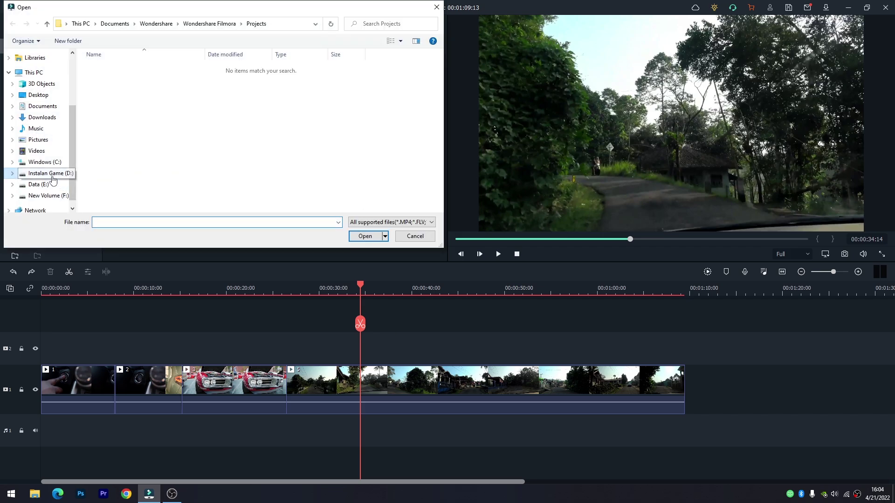
{"action": "left_click", "coordinate": [44, 173]}
{"action": "double_click", "coordinate": [103, 97]}
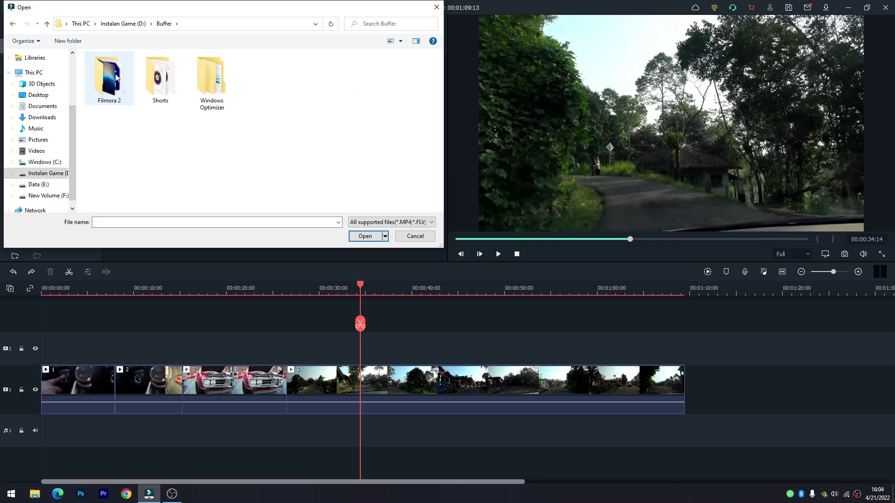
{"action": "double_click", "coordinate": [117, 77]}
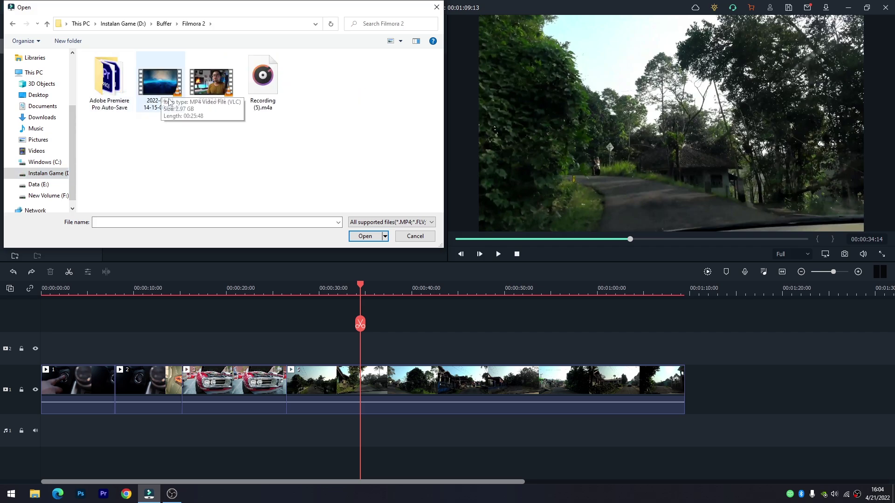
{"action": "left_click", "coordinate": [209, 81]}
{"action": "left_click", "coordinate": [267, 79], "text": "ctrl"}
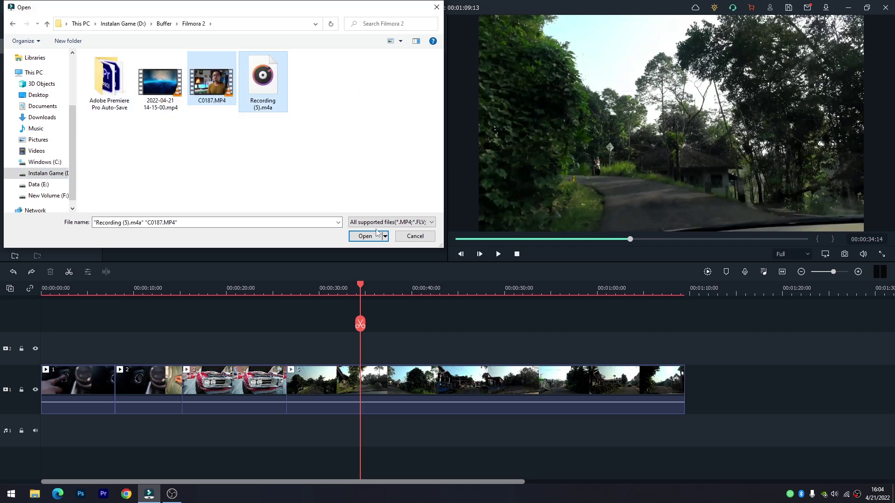
{"action": "left_click", "coordinate": [375, 237]}
{"action": "left_click", "coordinate": [444, 268]}
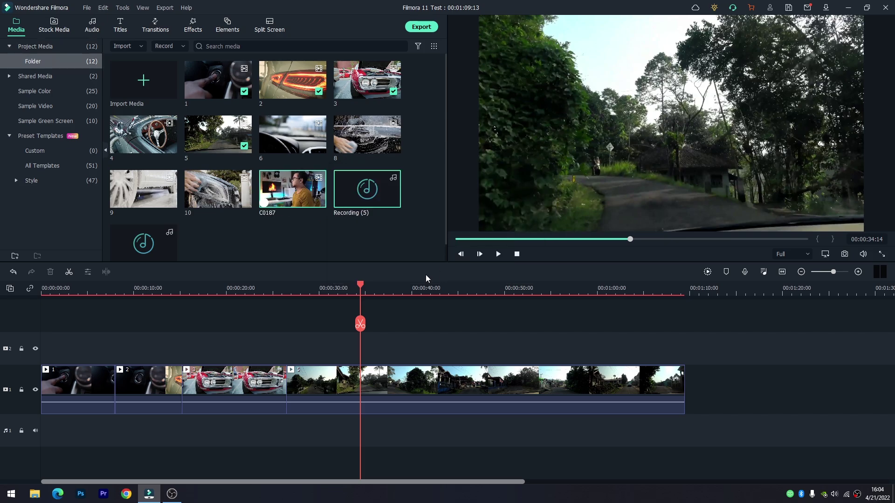
- Place C0187 on the first video track a little after clip 5, keeping the project settings at 1920 x 1080 30fps
{"action": "left_click", "coordinate": [295, 232]}
{"action": "left_click_drag", "start_coordinate": [289, 194], "coordinate": [705, 379]}
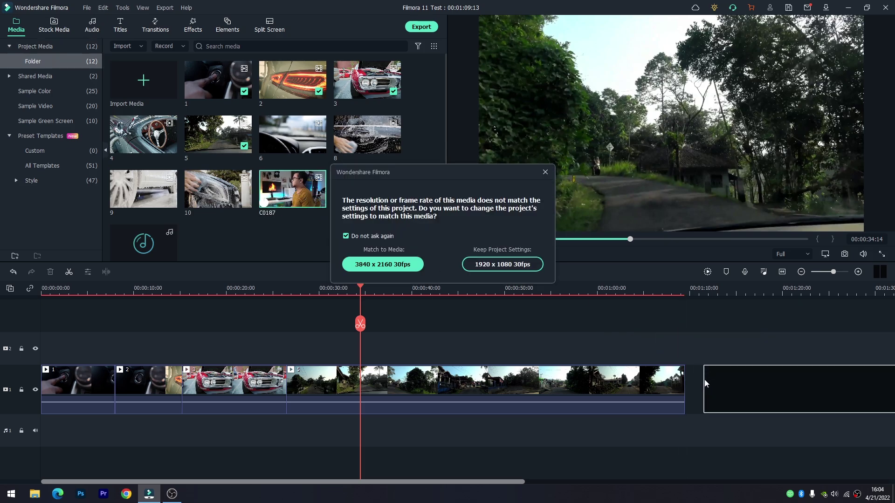
{"action": "left_click", "coordinate": [476, 264]}
- Place Recording (5) on the first audio track, aligned with the start of C0187
{"action": "left_click", "coordinate": [345, 185]}
{"action": "left_click_drag", "start_coordinate": [347, 183], "coordinate": [703, 422]}
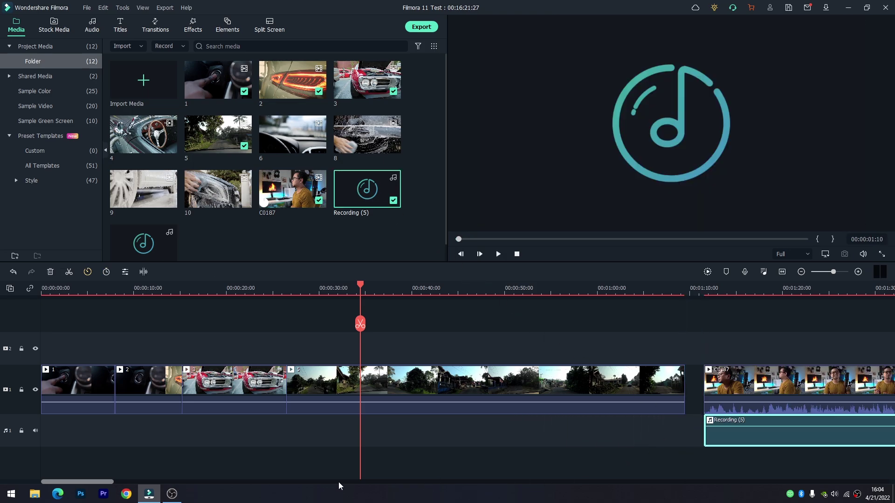
{"action": "left_click_drag", "start_coordinate": [115, 482], "coordinate": [145, 486]}
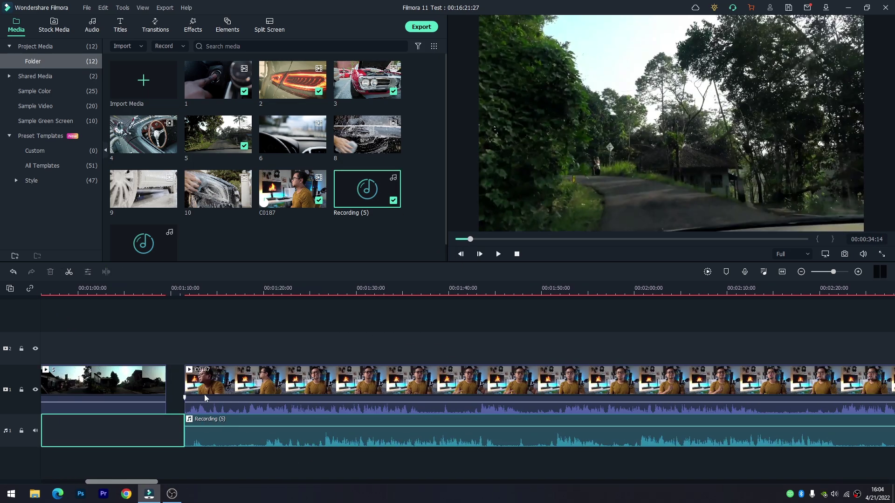
- Compare the sound of C0187 and Recording (5), and shift C0187 to start at about 00:01:21:12, out of sync with the recording
{"action": "left_click", "coordinate": [283, 380]}
{"action": "left_click", "coordinate": [287, 433]}
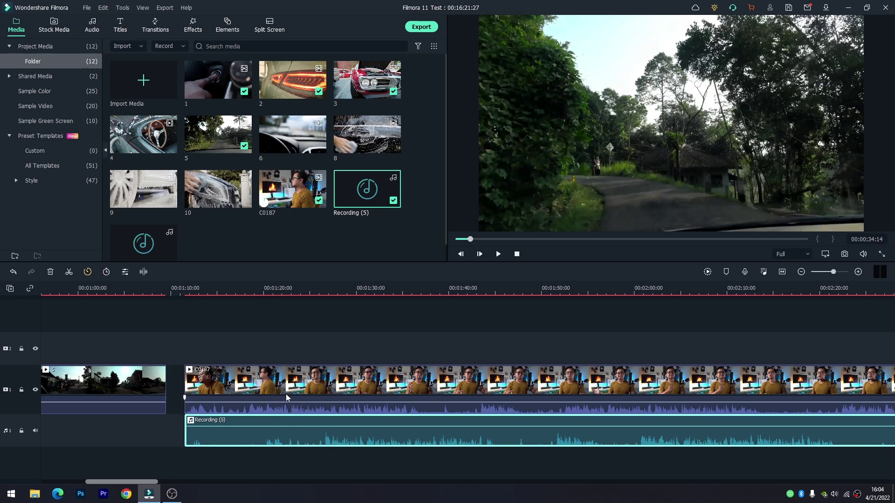
{"action": "left_click", "coordinate": [310, 304]}
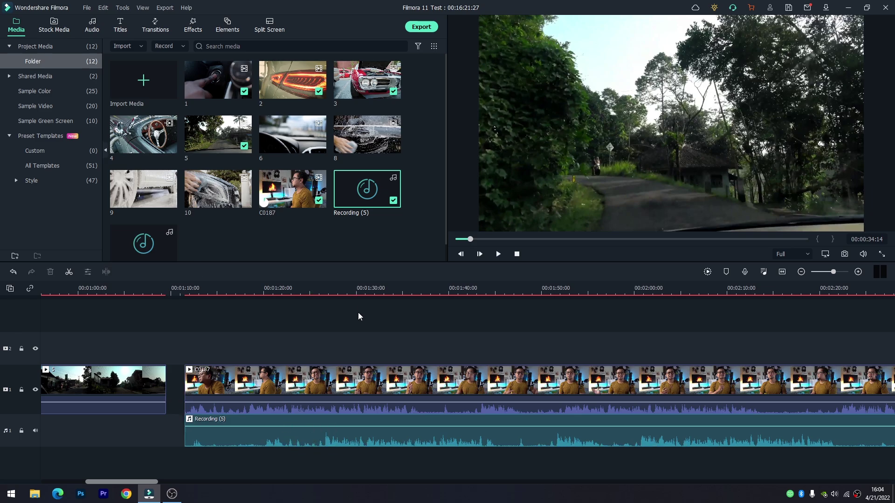
{"action": "left_click", "coordinate": [265, 312]}
{"action": "left_click", "coordinate": [289, 441]}
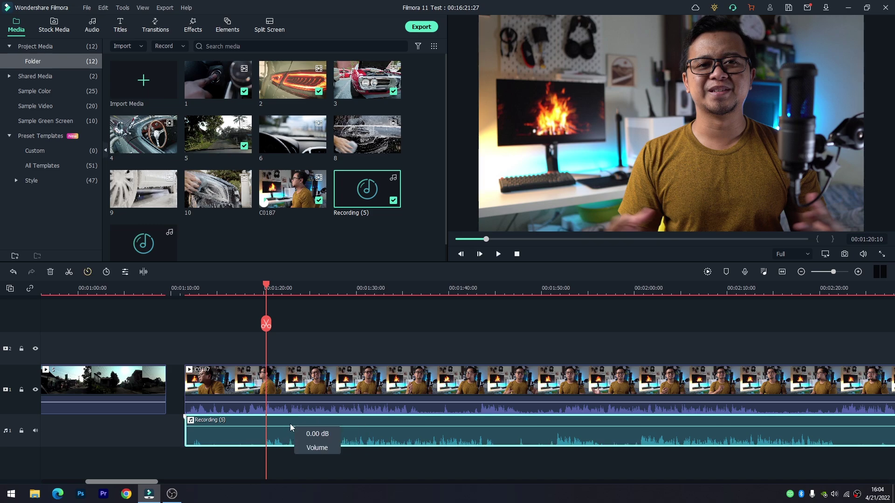
{"action": "left_click", "coordinate": [307, 385]}
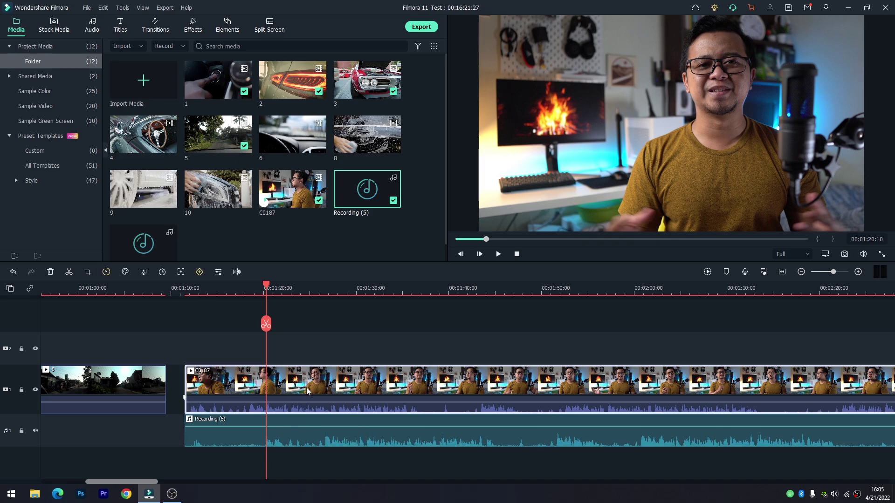
{"action": "left_click", "coordinate": [303, 415]}
{"action": "left_click_drag", "start_coordinate": [339, 405], "coordinate": [343, 386]}
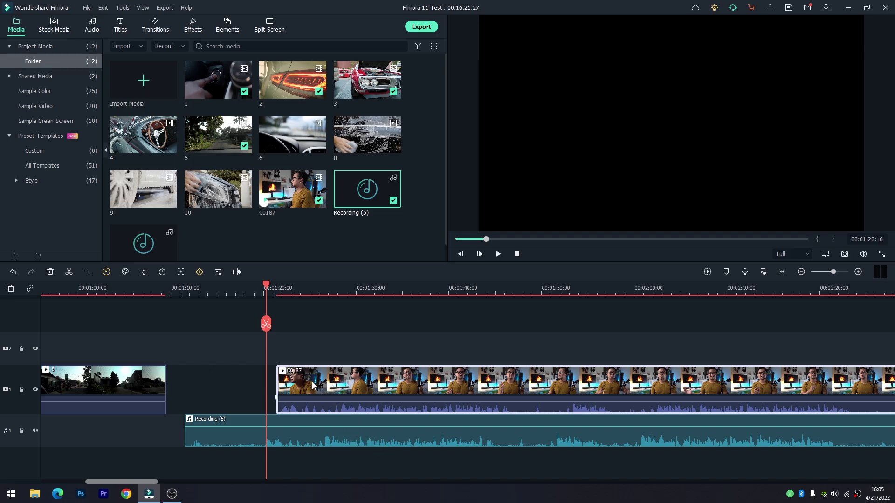
{"action": "left_click", "coordinate": [341, 380]}
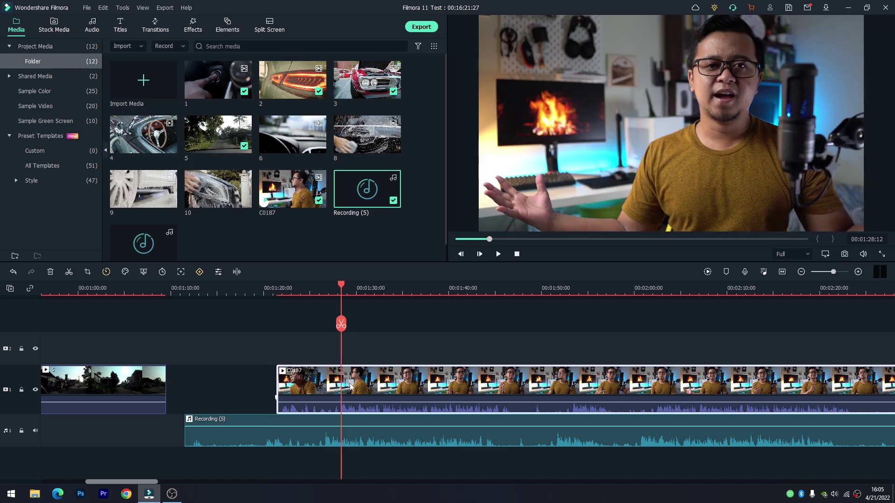
- Align C0187 and Recording (5) with Auto Synchronization and check the result at 00:01:25:13
{"action": "left_click", "coordinate": [356, 432]}
{"action": "left_click", "coordinate": [250, 388]}
{"action": "right_click", "coordinate": [282, 399]}
{"action": "left_click", "coordinate": [303, 424]}
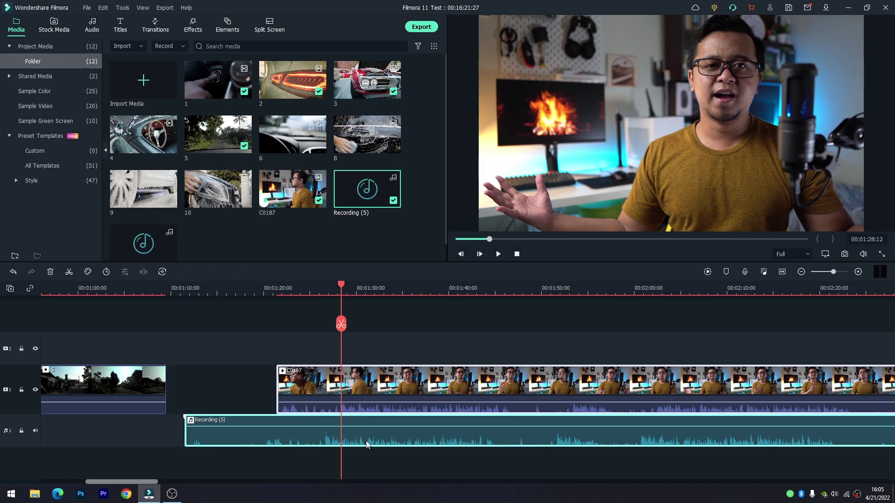
{"action": "right_click", "coordinate": [387, 429]}
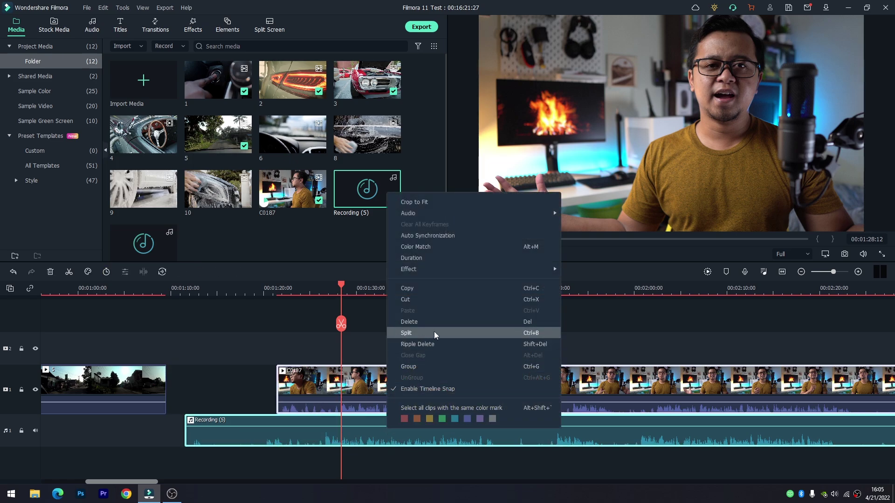
{"action": "left_click", "coordinate": [416, 237]}
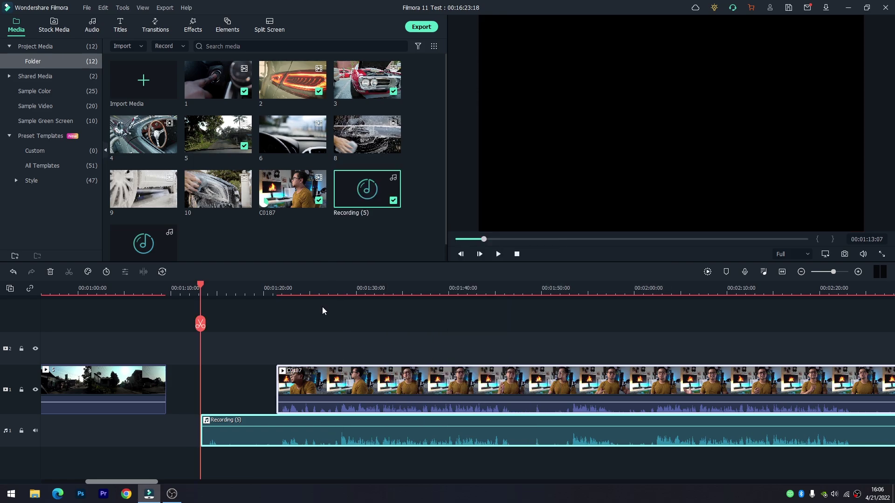
{"action": "left_click", "coordinate": [354, 306]}
{"action": "left_click_drag", "start_coordinate": [200, 287], "coordinate": [314, 299]}
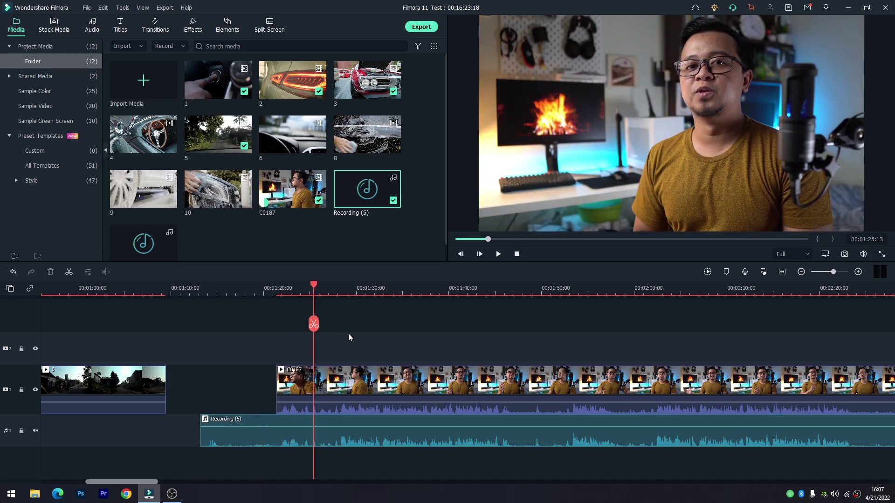
- Detach the audio from the C0187 video clip and delete the detached audio
{"action": "left_click", "coordinate": [345, 408]}
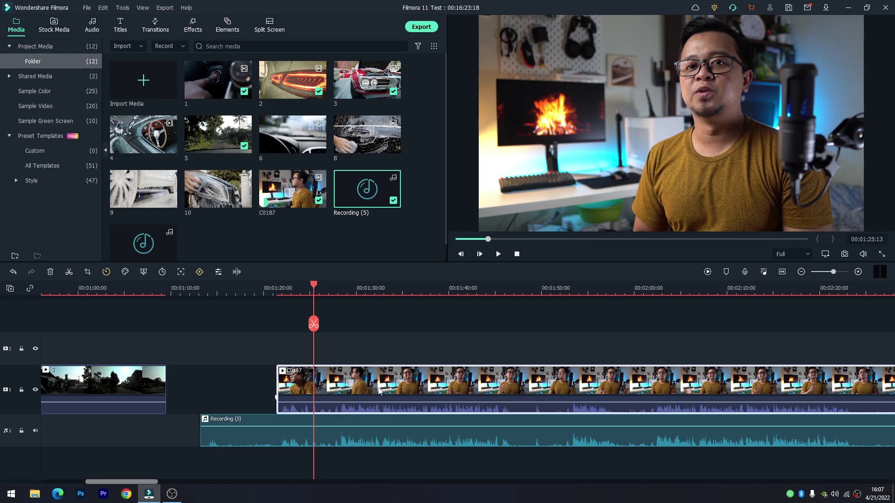
{"action": "right_click", "coordinate": [335, 385]}
{"action": "mouse_move", "coordinate": [443, 168]}
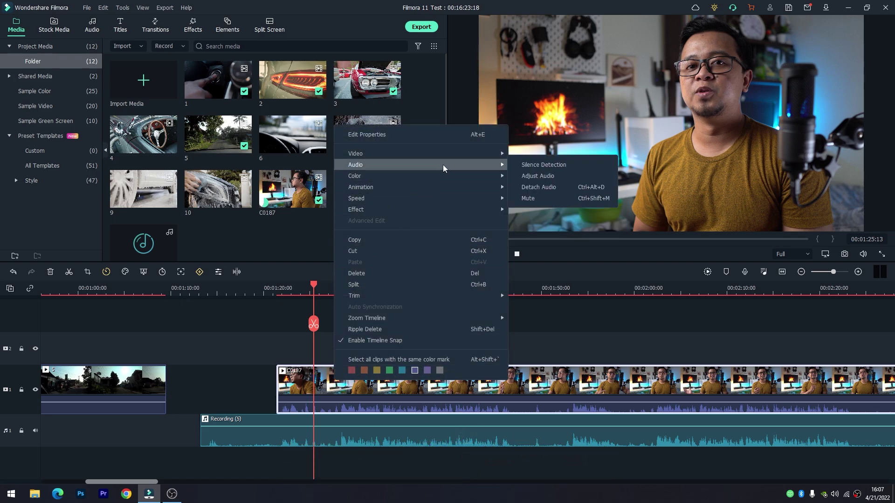
{"action": "left_click", "coordinate": [534, 186]}
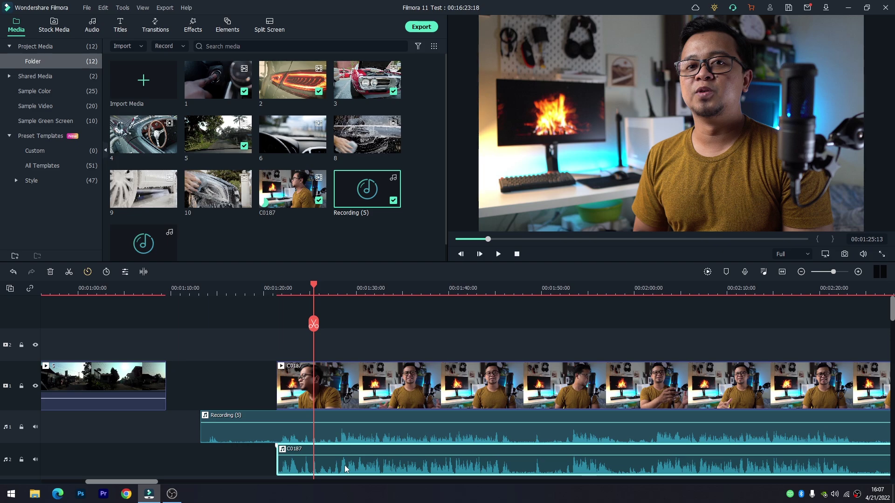
{"action": "key", "text": "Delete"}
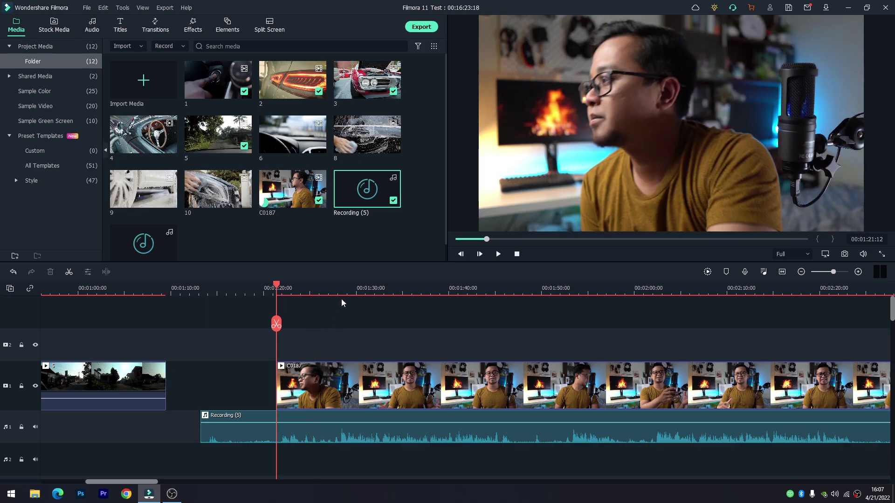
- Play C0187 together with Recording (5) up to about 00:01:32:22 to check their synchronization
{"action": "left_click_drag", "start_coordinate": [282, 285], "coordinate": [342, 295]}
{"action": "key", "text": "space"}
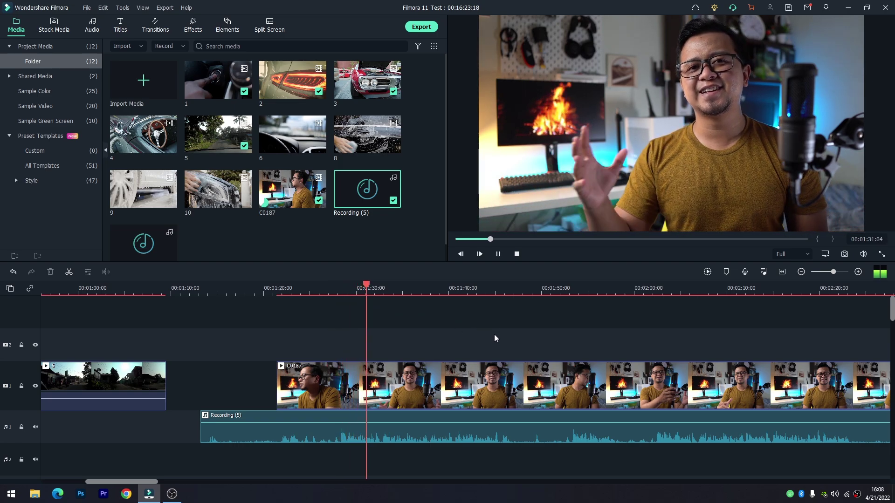
{"action": "key", "text": "space"}
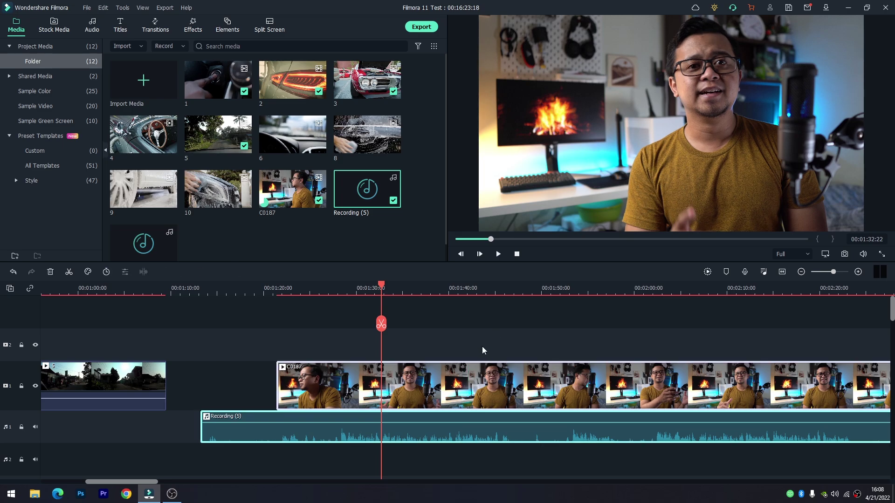
- Delete both C0187 and Recording (5) from the timeline and return to the car clips at the start
{"action": "left_click_drag", "start_coordinate": [481, 343], "coordinate": [490, 443]}
{"action": "key", "text": "Delete"}
{"action": "left_click_drag", "start_coordinate": [483, 483], "coordinate": [214, 331]}
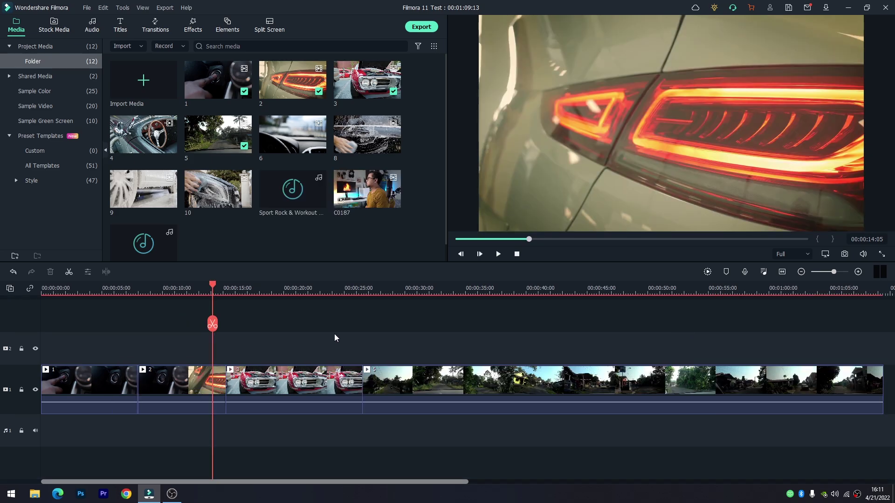
- Play the cut between clips 1 and 2 to review it without a transition
{"action": "left_click_drag", "start_coordinate": [212, 286], "coordinate": [120, 308]}
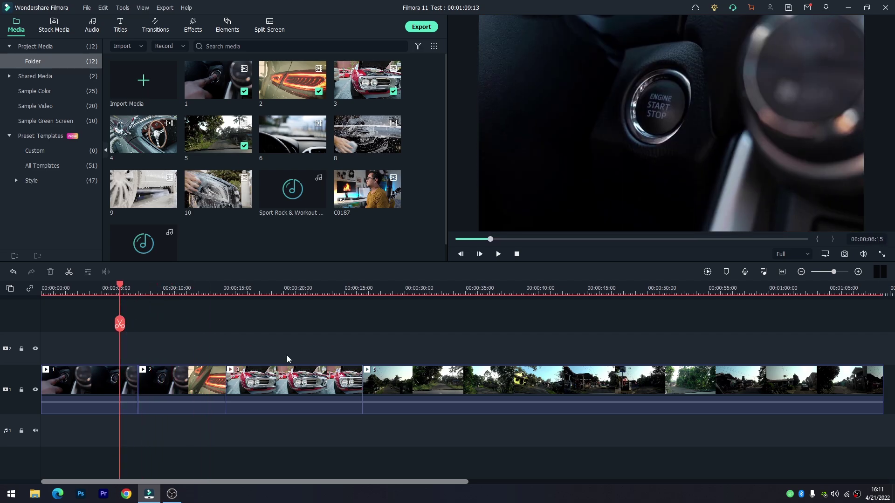
{"action": "left_click", "coordinate": [502, 254]}
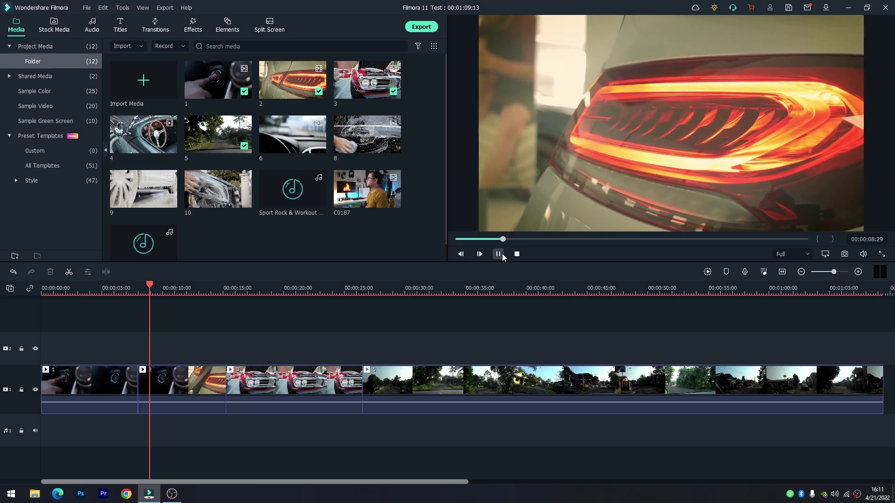
{"action": "left_click_drag", "start_coordinate": [162, 287], "coordinate": [106, 286]}
{"action": "left_click", "coordinate": [498, 254]}
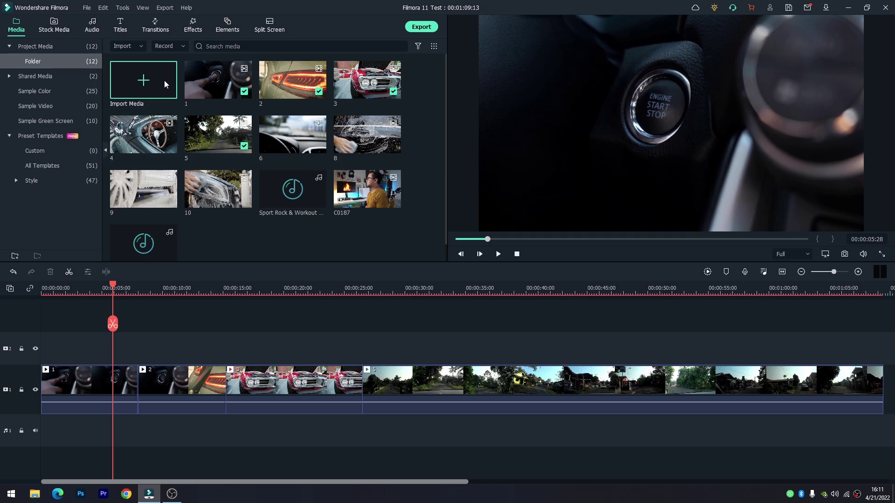
- Add the Evaporate 2 transition from the Ripple & Dissolve category between clips 1 and 2
{"action": "left_click", "coordinate": [153, 24]}
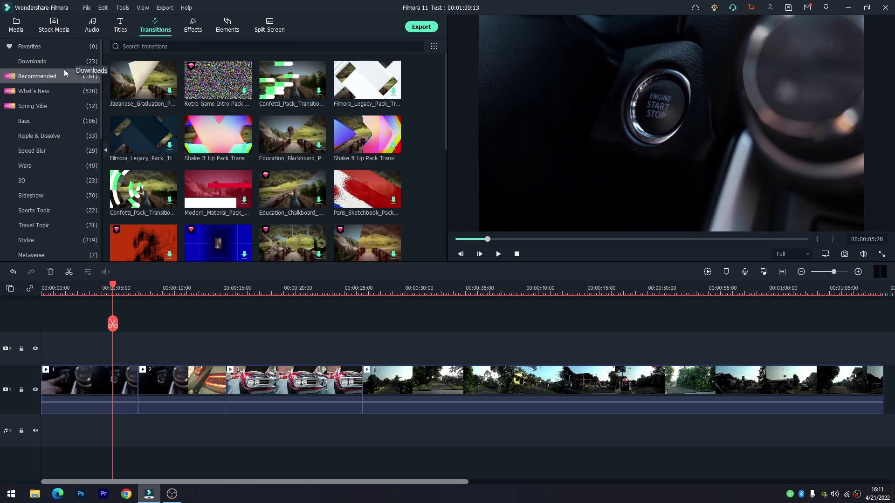
{"action": "scroll", "coordinate": [60, 158], "scroll_direction": "down", "scroll_amount": 3}
{"action": "scroll", "coordinate": [60, 161], "scroll_direction": "down", "scroll_amount": 3}
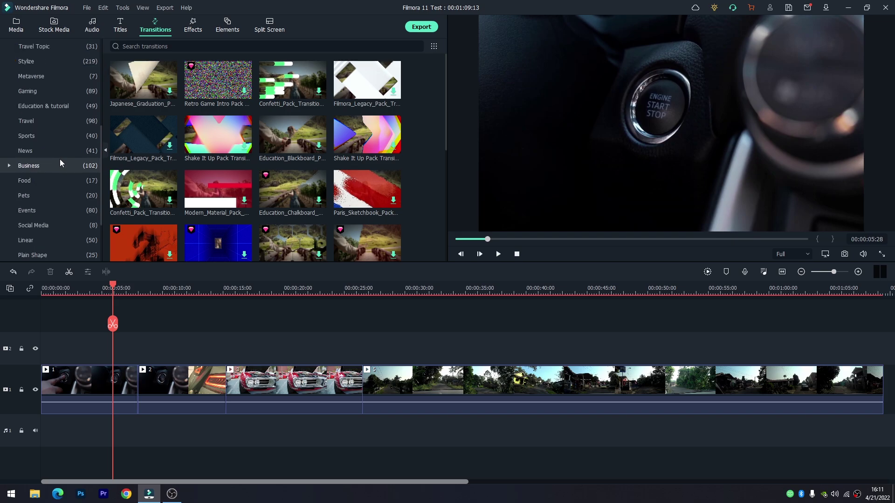
{"action": "scroll", "coordinate": [48, 190], "scroll_direction": "up", "scroll_amount": 10}
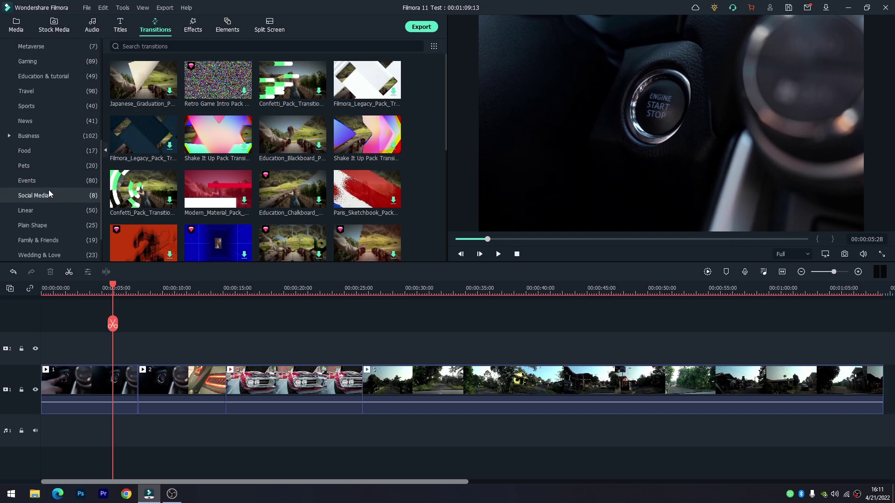
{"action": "left_click", "coordinate": [26, 121]}
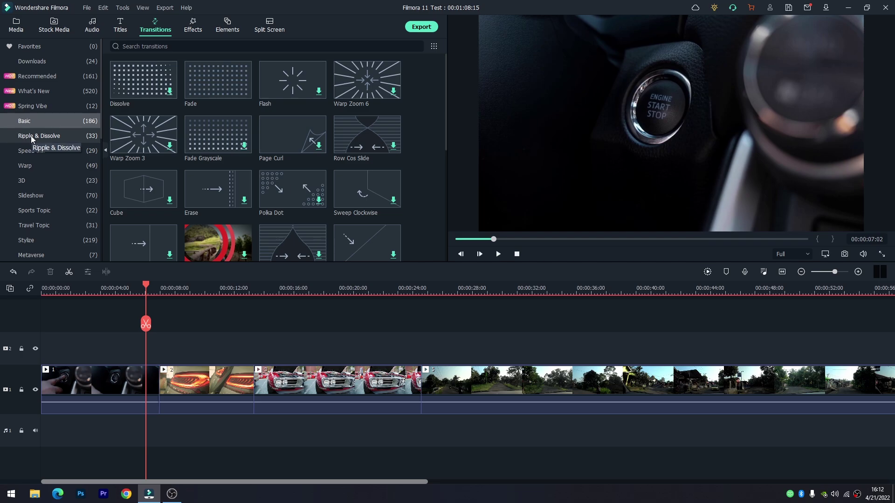
{"action": "left_click", "coordinate": [30, 136]}
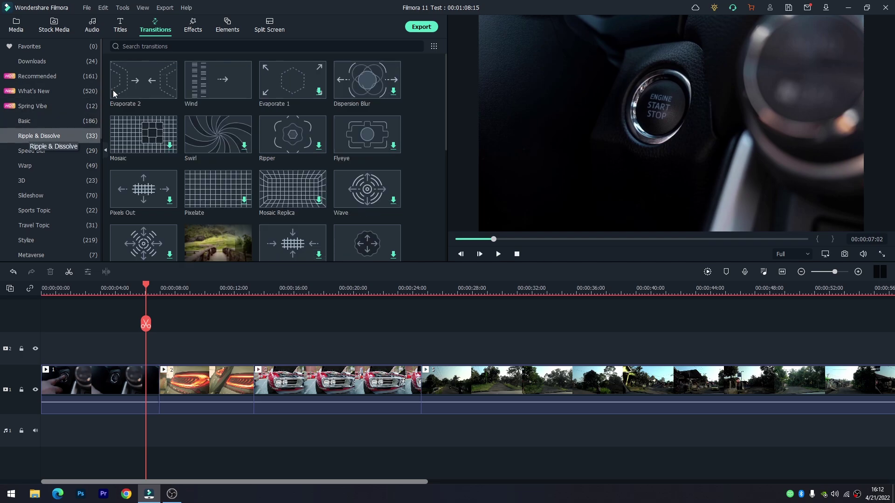
{"action": "mouse_move", "coordinate": [139, 86]}
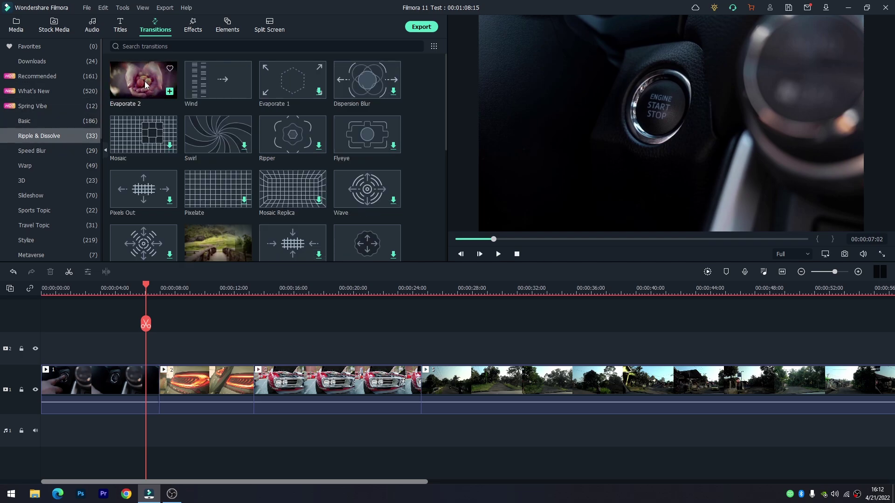
{"action": "left_click", "coordinate": [142, 80]}
{"action": "left_click_drag", "start_coordinate": [161, 254], "coordinate": [157, 388]}
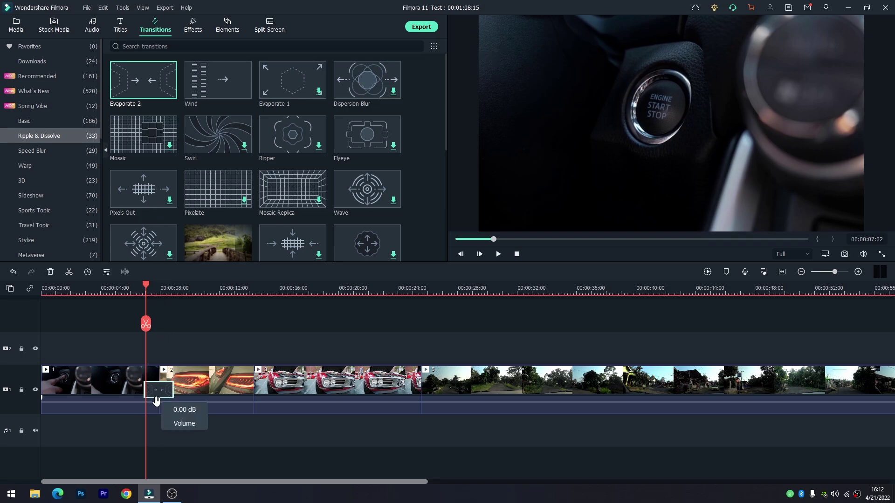
- Play the Evaporate 2 transition from 00:00:04:28 to about 00:00:10:22
{"action": "left_click_drag", "start_coordinate": [147, 284], "coordinate": [114, 285]}
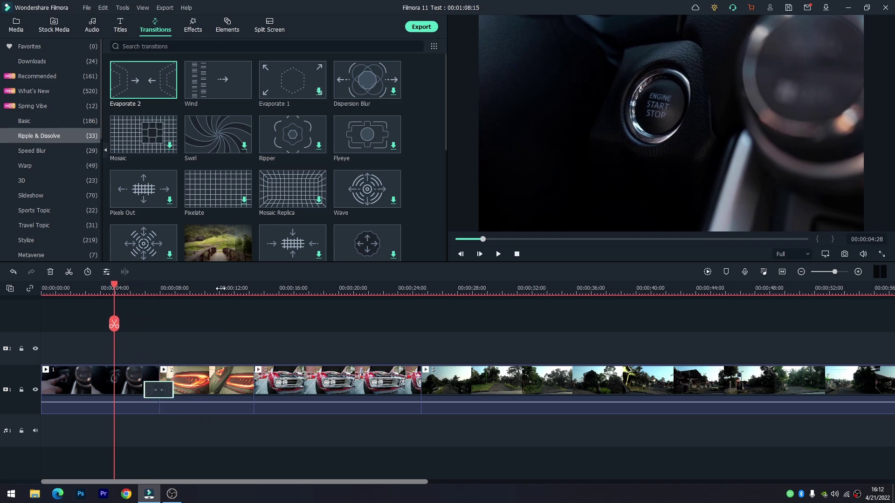
{"action": "left_click", "coordinate": [502, 257]}
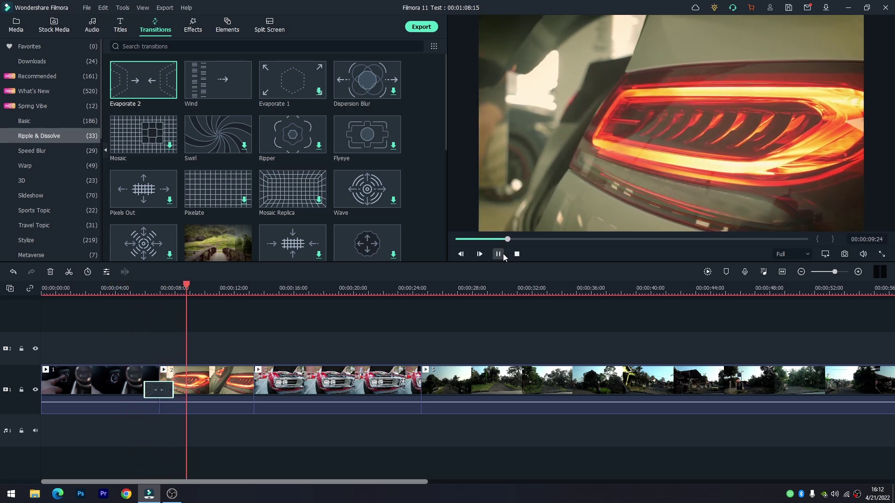
{"action": "left_click", "coordinate": [500, 255]}
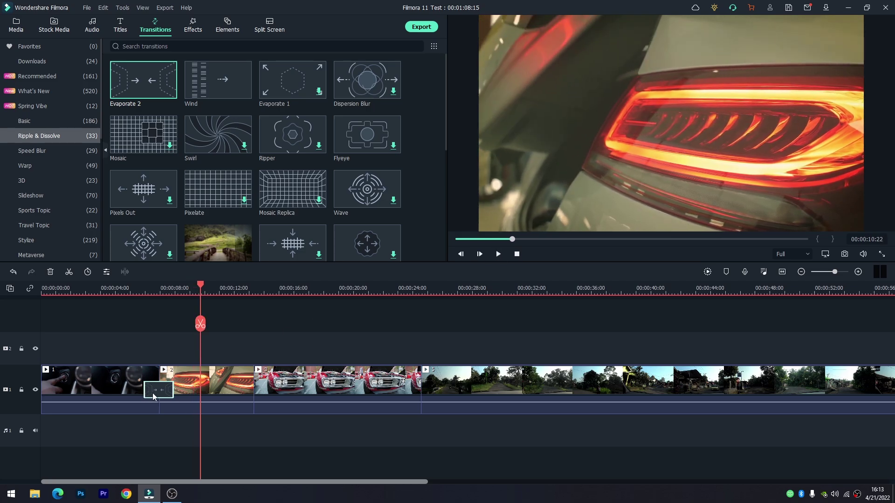
- Try the Prefix and Postfix modes on the Evaporate 2 transition, restore Overlap, and shorten its duration
{"action": "double_click", "coordinate": [154, 392]}
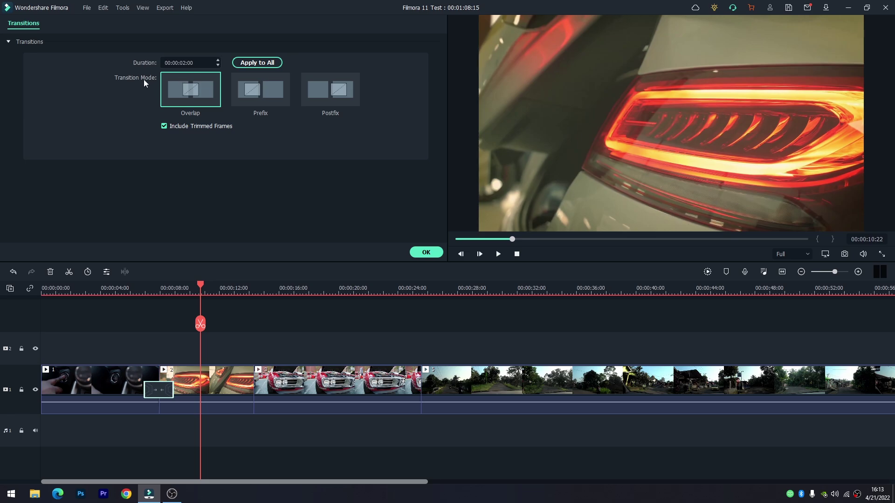
{"action": "left_click", "coordinate": [270, 85]}
{"action": "left_click", "coordinate": [321, 82]}
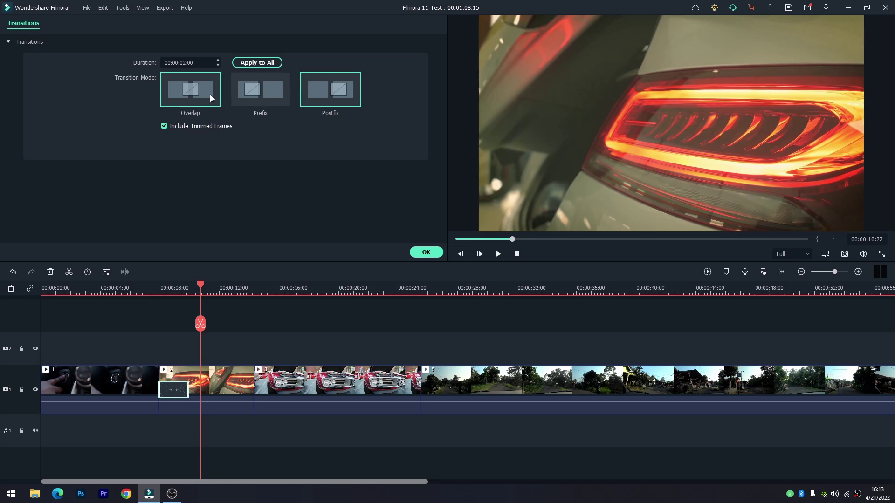
{"action": "left_click", "coordinate": [196, 87]}
{"action": "left_click", "coordinate": [218, 65]}
{"action": "left_click", "coordinate": [218, 65]}
{"action": "left_click", "coordinate": [217, 66]}
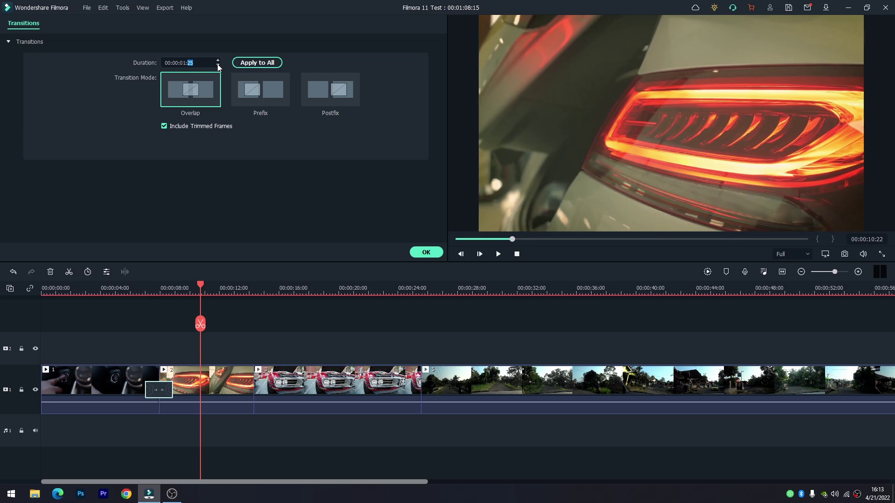
{"action": "left_click", "coordinate": [426, 252]}
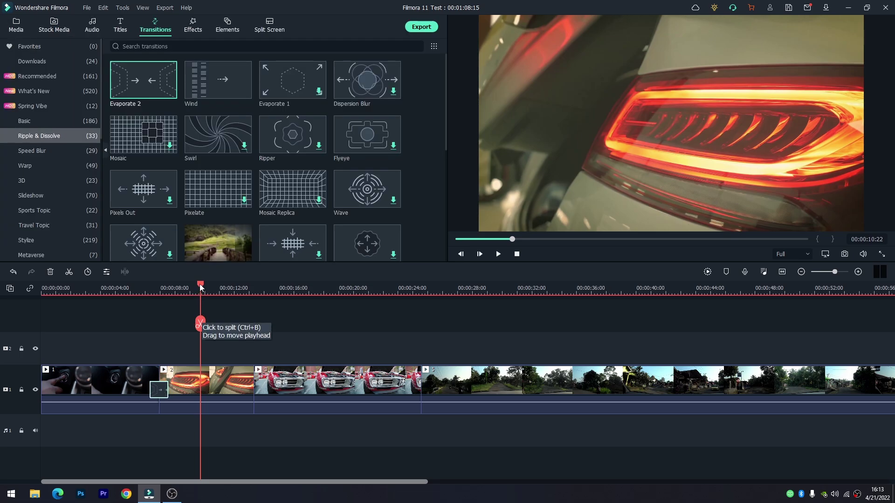
- Play the shortened transition between clips 1 and 2 up to about 00:00:09:00
{"action": "left_click_drag", "start_coordinate": [201, 324], "coordinate": [131, 324]}
{"action": "key", "text": "space"}
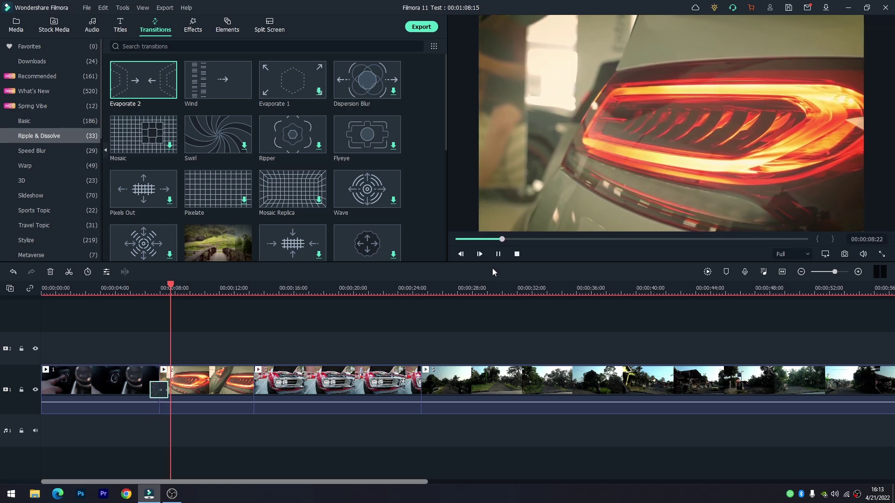
{"action": "key", "text": "space"}
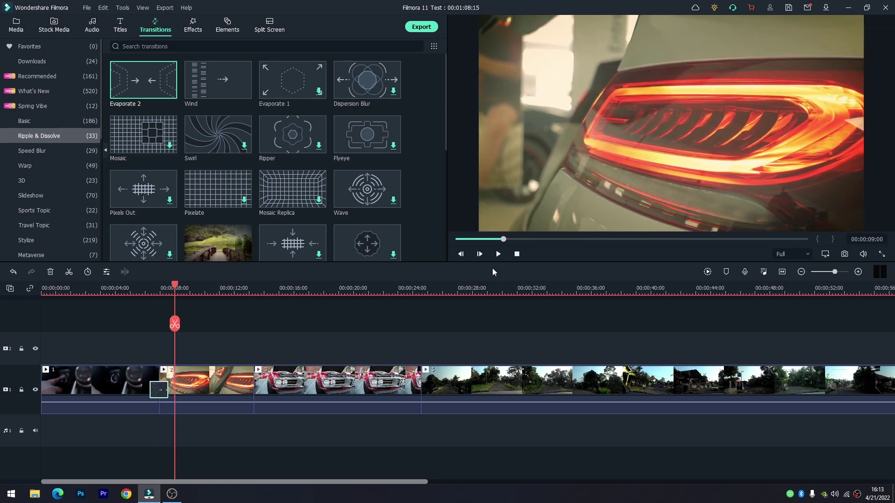
- Add the Simple Roll 7 transition from the Speed Blur category between clips 3 and 5, and play it from 00:00:23:23
{"action": "double_click", "coordinate": [163, 390]}
{"action": "left_click", "coordinate": [160, 345]}
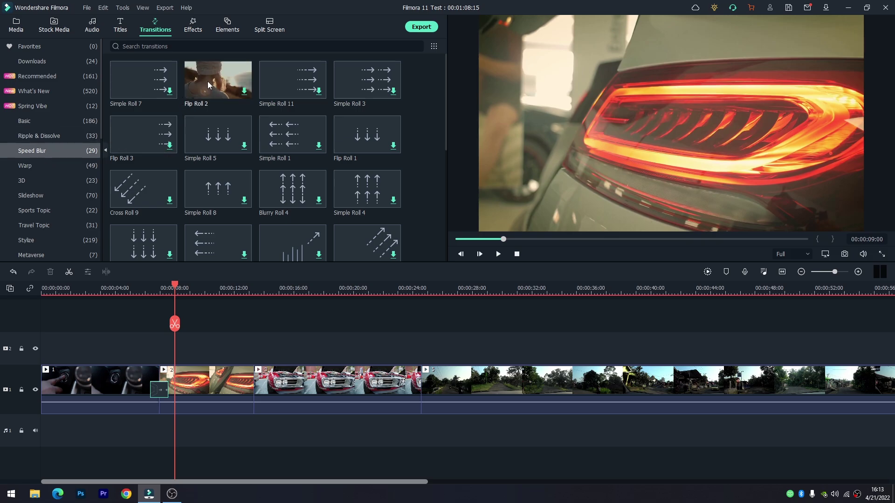
{"action": "left_click_drag", "start_coordinate": [133, 84], "coordinate": [416, 381]}
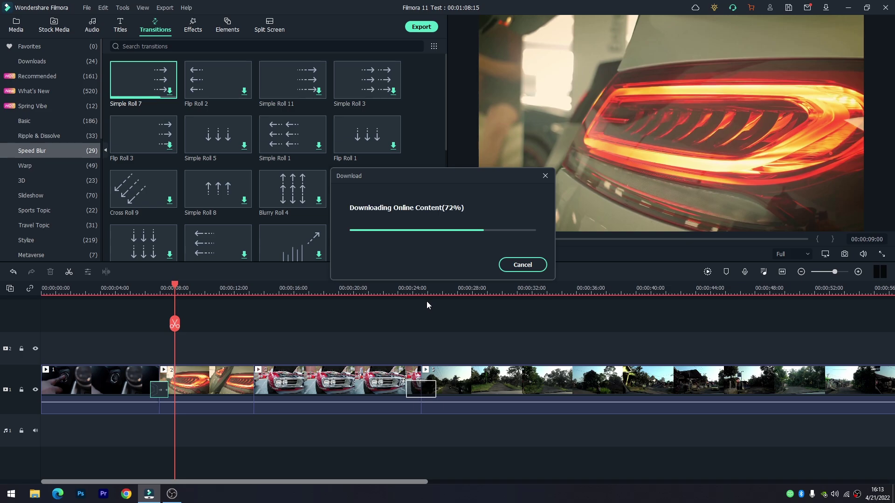
{"action": "left_click", "coordinate": [395, 290]}
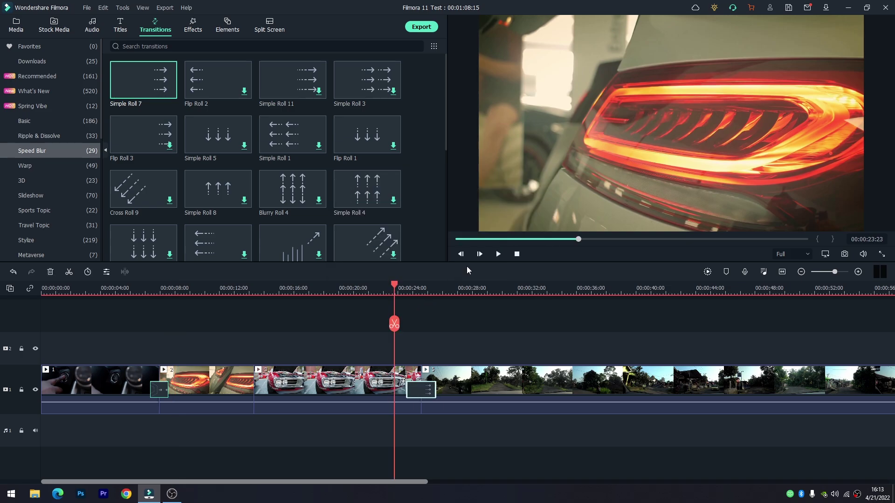
{"action": "left_click", "coordinate": [498, 255]}
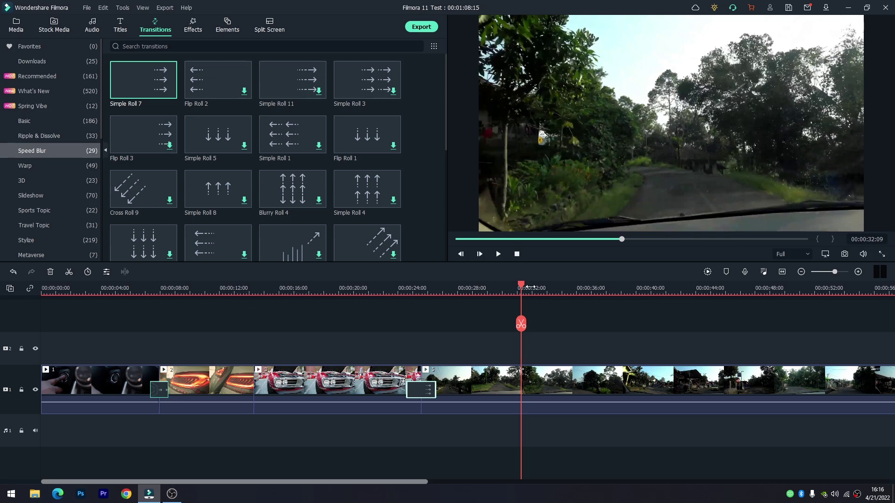
- Place Fire Particle Pack Title 07 from the What's New titles at the start of the second video track
{"action": "left_click_drag", "start_coordinate": [522, 288], "coordinate": [40, 290]}
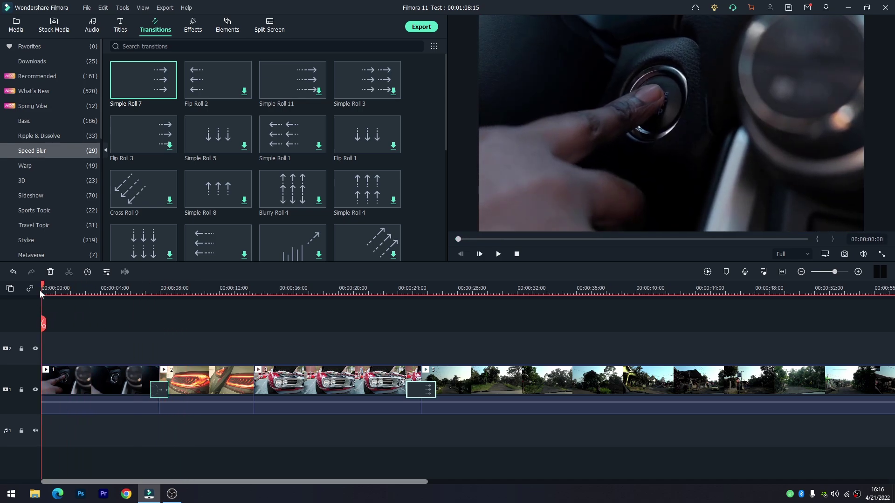
{"action": "left_click", "coordinate": [119, 28]}
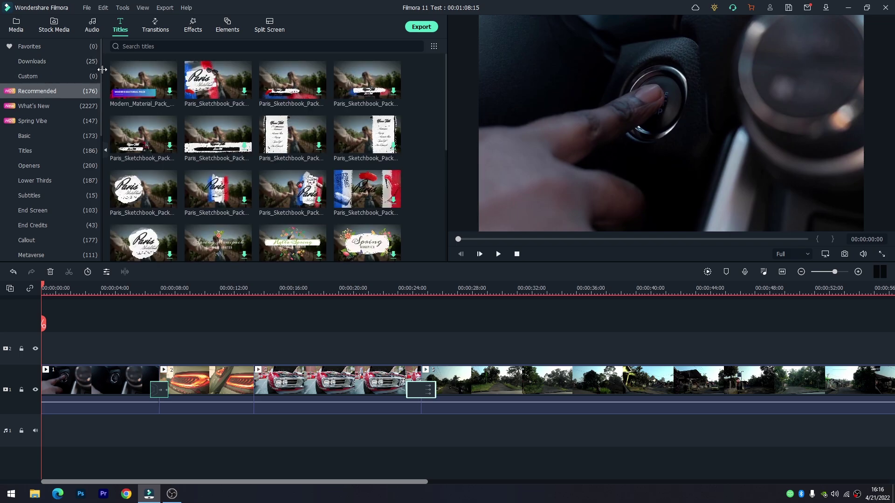
{"action": "scroll", "coordinate": [102, 76], "scroll_direction": "down", "scroll_amount": 1}
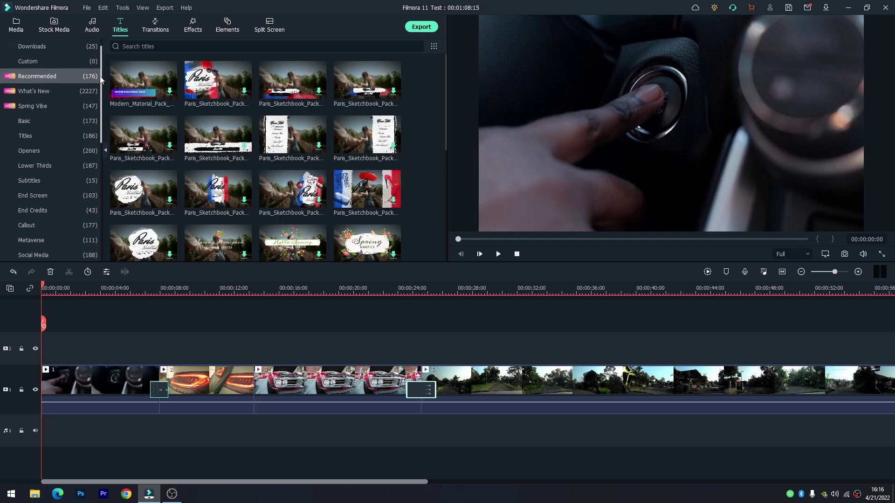
{"action": "left_click_drag", "start_coordinate": [100, 77], "coordinate": [98, 99]}
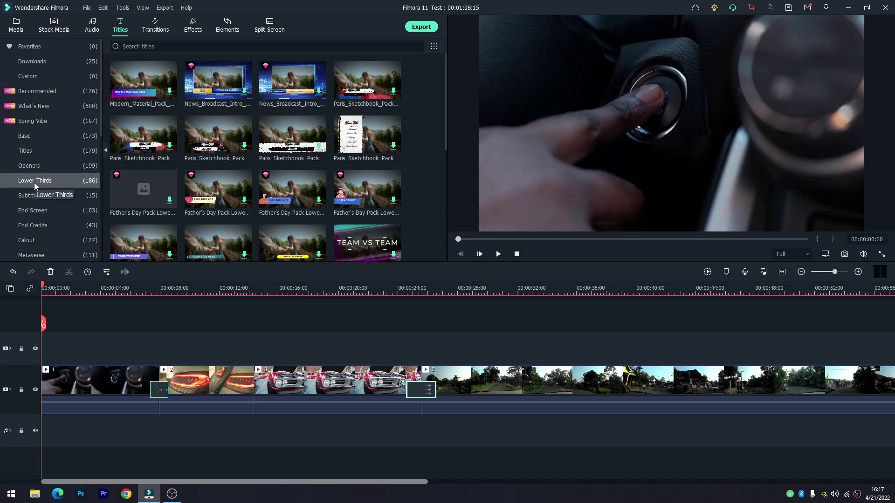
{"action": "left_click", "coordinate": [29, 106]}
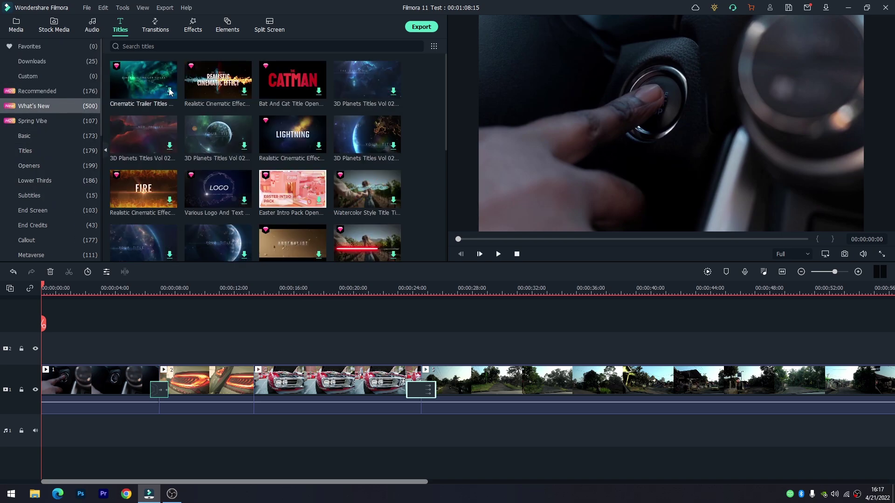
{"action": "left_click", "coordinate": [320, 92]}
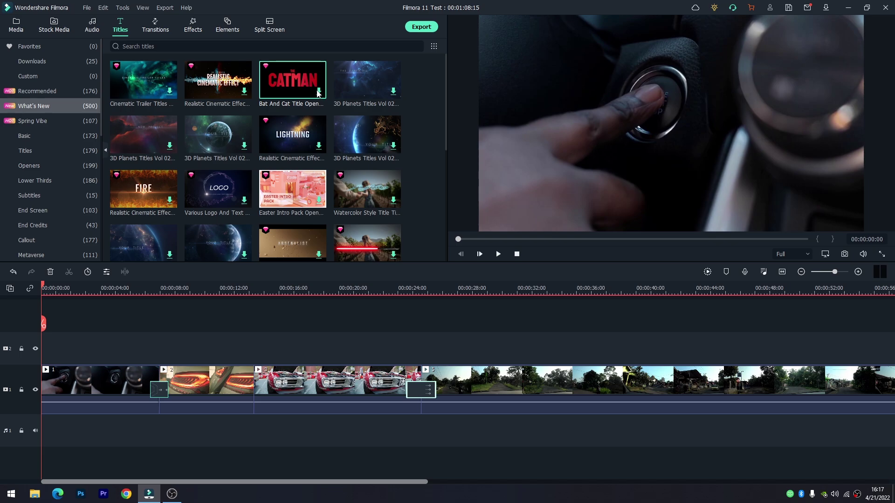
{"action": "left_click", "coordinate": [287, 80]}
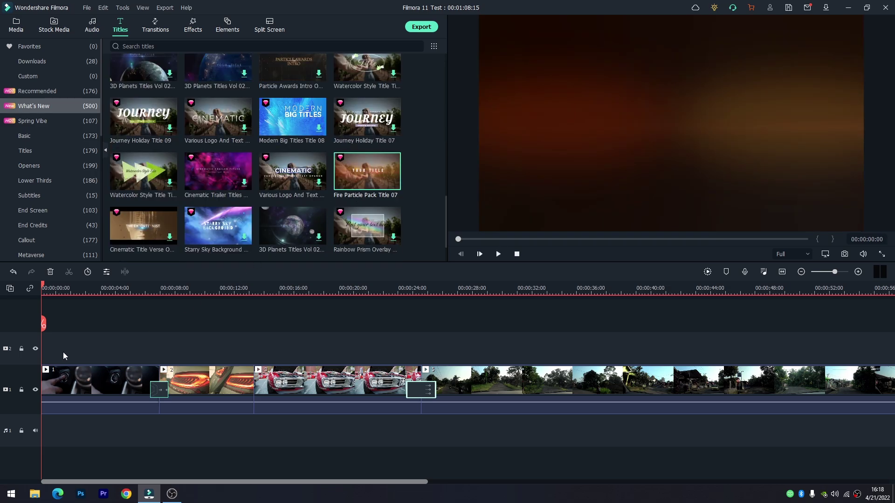
{"action": "left_click_drag", "start_coordinate": [369, 172], "coordinate": [44, 345]}
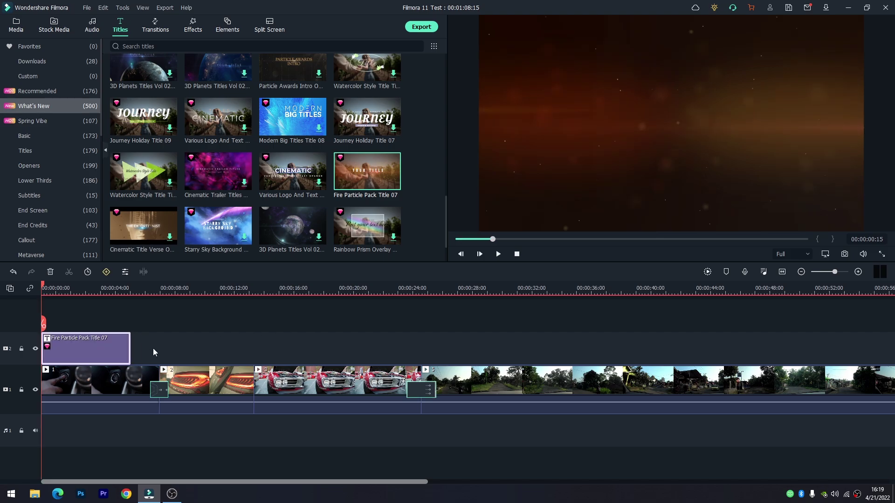
- Move the Fire Particle Pack title to the start of the first video track, ahead of the clips, and ripple-delete the gap after it
{"action": "left_click", "coordinate": [116, 385]}
{"action": "left_click_drag", "start_coordinate": [150, 351], "coordinate": [584, 414]}
{"action": "left_click_drag", "start_coordinate": [129, 385], "coordinate": [230, 385]}
{"action": "left_click_drag", "start_coordinate": [124, 363], "coordinate": [133, 390]}
{"action": "left_click", "coordinate": [142, 376]}
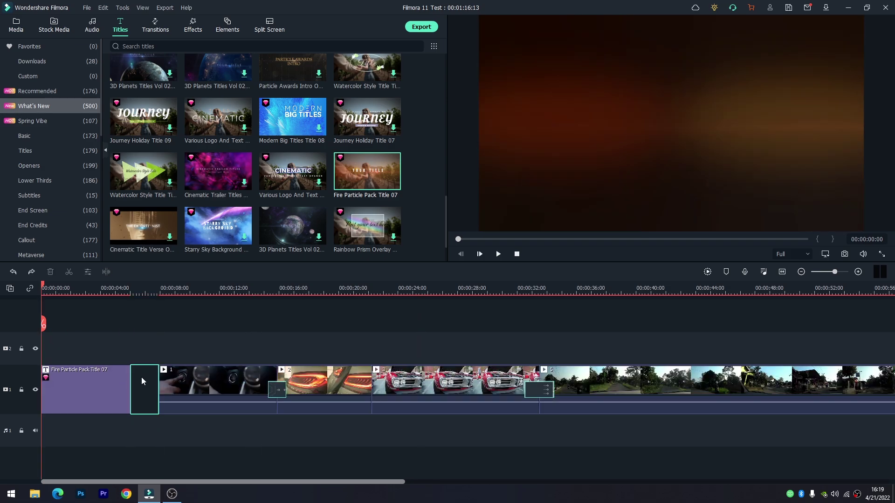
{"action": "right_click", "coordinate": [141, 376]}
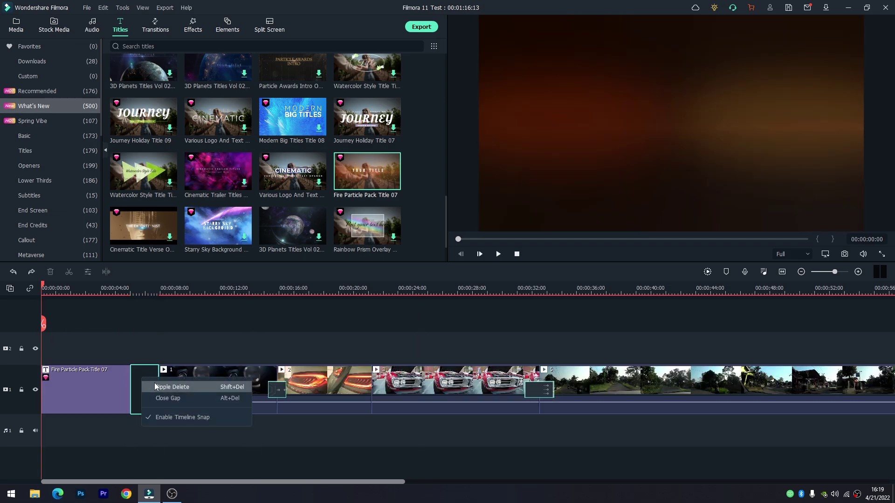
{"action": "left_click", "coordinate": [155, 386]}
- Play the opening title from the start of the timeline up to 00:00:05:02
{"action": "left_click_drag", "start_coordinate": [130, 284], "coordinate": [41, 284]}
{"action": "left_click", "coordinate": [499, 253]}
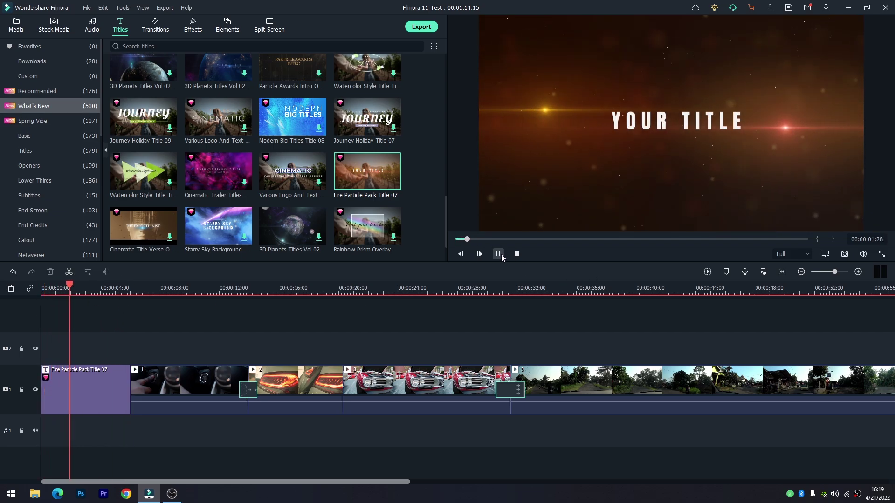
{"action": "left_click", "coordinate": [498, 254]}
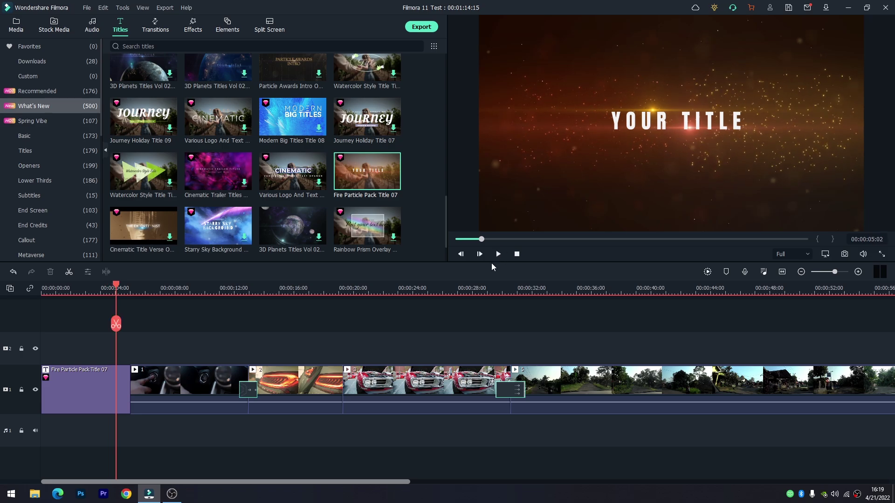
- Replace the opening title's placeholder text with "LEVELUP ID"
{"action": "double_click", "coordinate": [629, 125]}
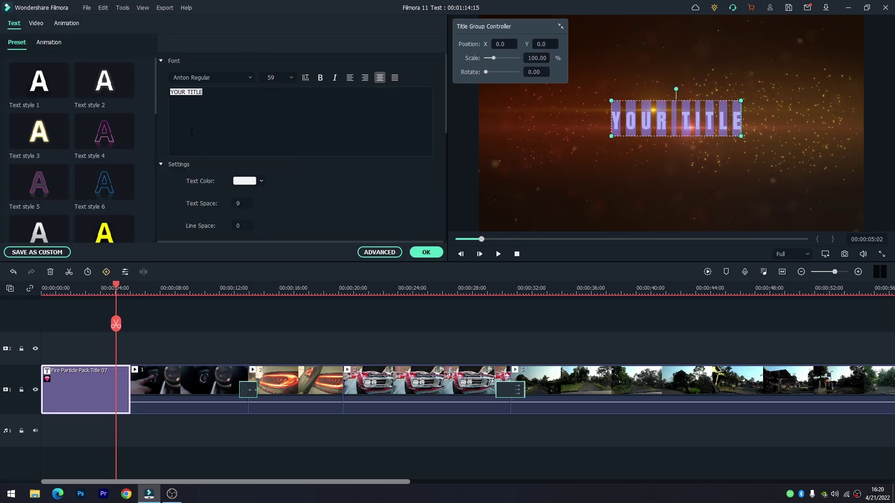
{"action": "left_click", "coordinate": [214, 97]}
{"action": "left_click_drag", "start_coordinate": [217, 92], "coordinate": [154, 94]}
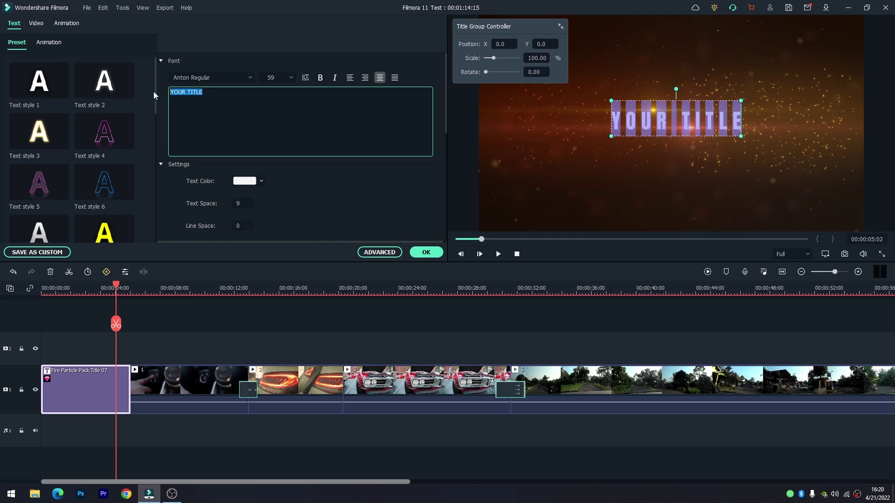
{"action": "key", "text": "BackSpace"}
{"action": "type", "text": "LEVELUP ID"}
- Format the opening title in bold Montserrat SemiBold at size 90, apply it, and play it from the start
{"action": "left_click", "coordinate": [250, 78]}
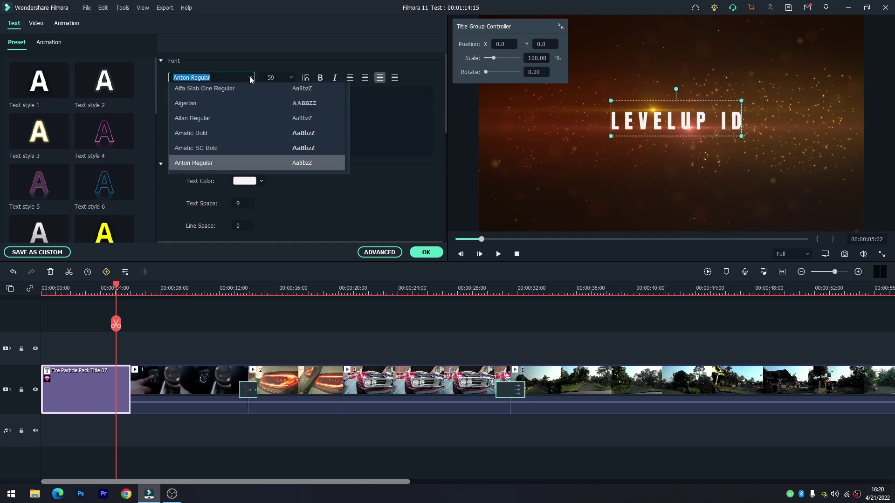
{"action": "left_click", "coordinate": [251, 79]}
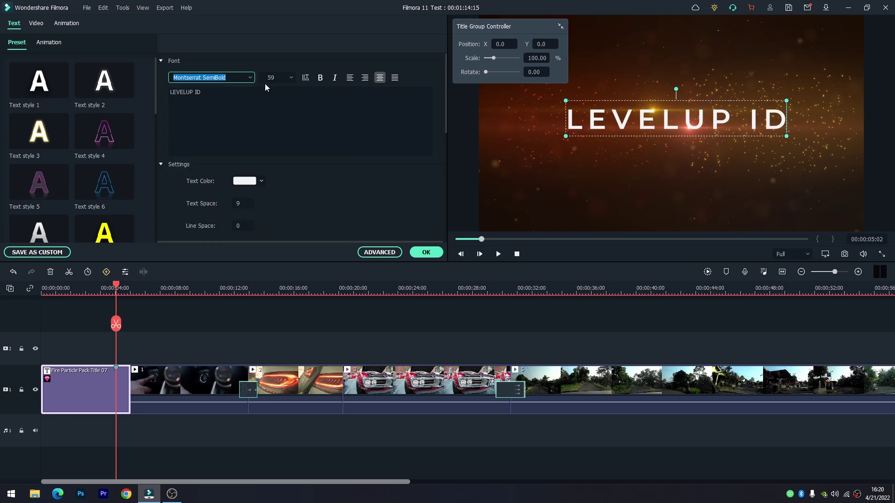
{"action": "left_click", "coordinate": [291, 78]}
{"action": "type", "text": "90"}
{"action": "key", "text": "Return"}
{"action": "scroll", "coordinate": [254, 130], "scroll_direction": "down", "scroll_amount": 5}
{"action": "scroll", "coordinate": [254, 129], "scroll_direction": "up", "scroll_amount": 5}
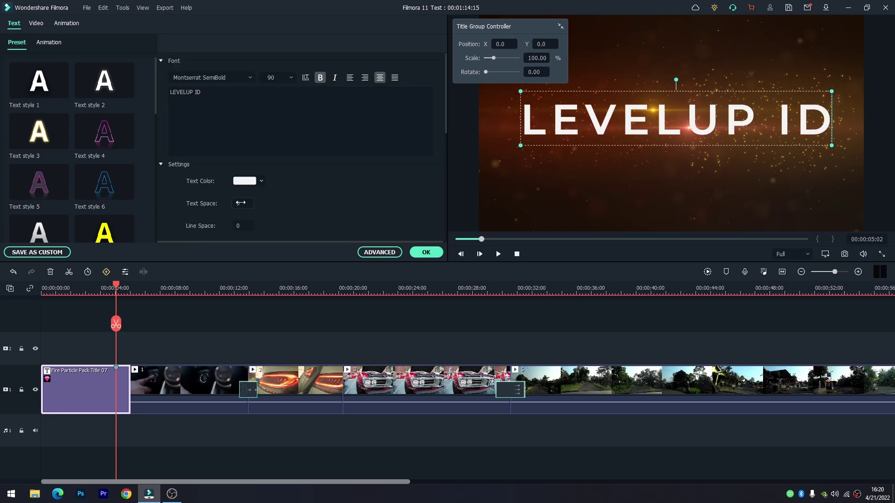
{"action": "scroll", "coordinate": [239, 212], "scroll_direction": "down", "scroll_amount": 5}
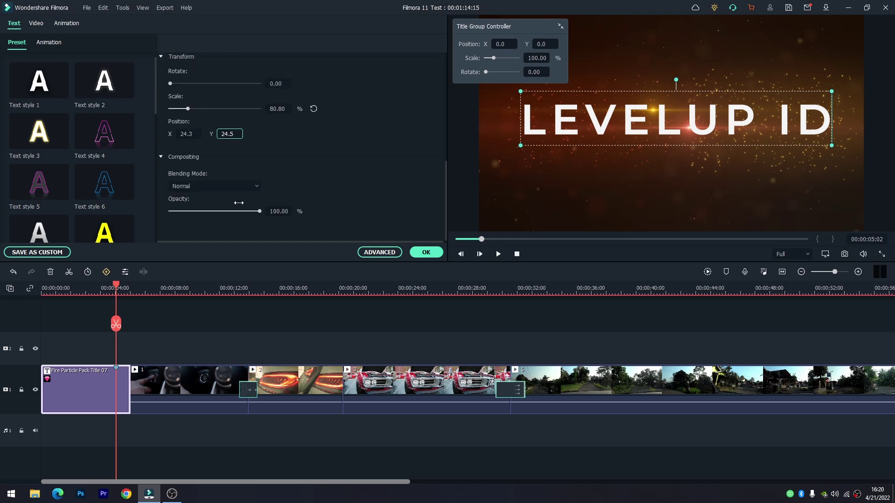
{"action": "left_click", "coordinate": [425, 252]}
{"action": "left_click_drag", "start_coordinate": [113, 292], "coordinate": [33, 307]}
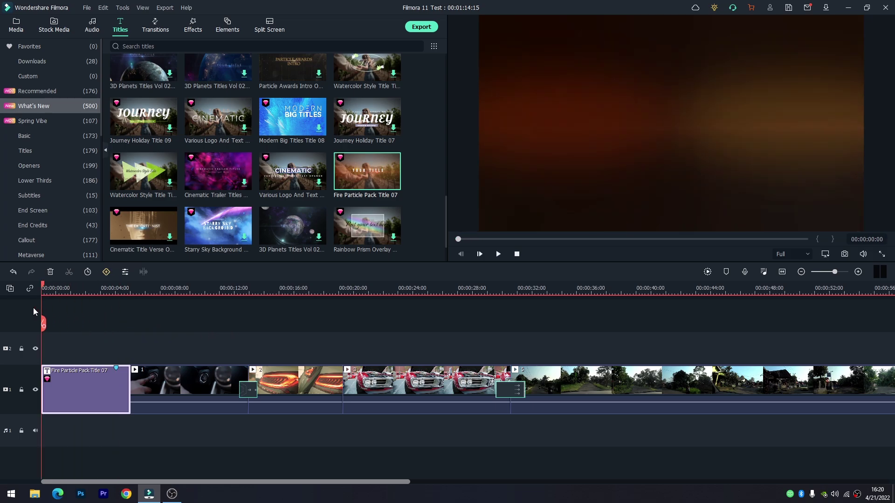
{"action": "left_click", "coordinate": [499, 254]}
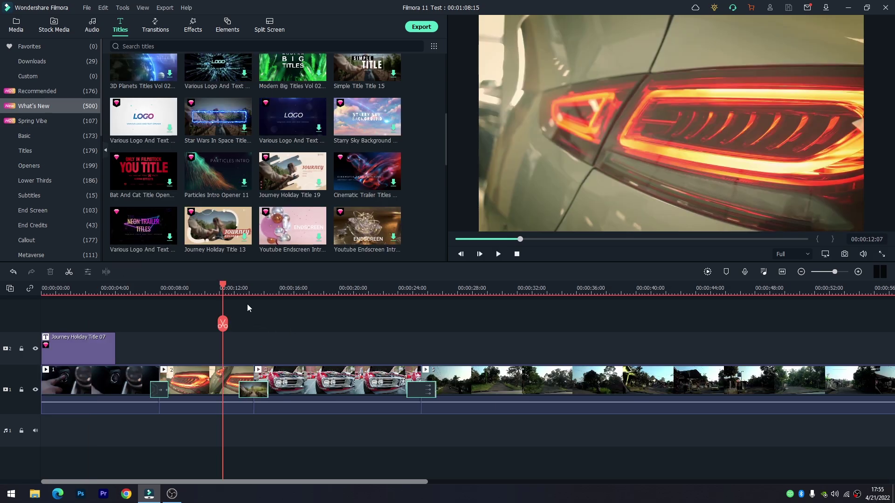
- Place the Modern Material Pack title from the Lower Thirds category on the second video track at 00:00:11:10
{"action": "mouse_move", "coordinate": [226, 292]}
{"action": "left_mouse_down"}
{"action": "mouse_move", "coordinate": [239, 291]}
{"action": "mouse_move", "coordinate": [210, 294]}
{"action": "left_mouse_up"}
{"action": "left_click", "coordinate": [47, 181]}
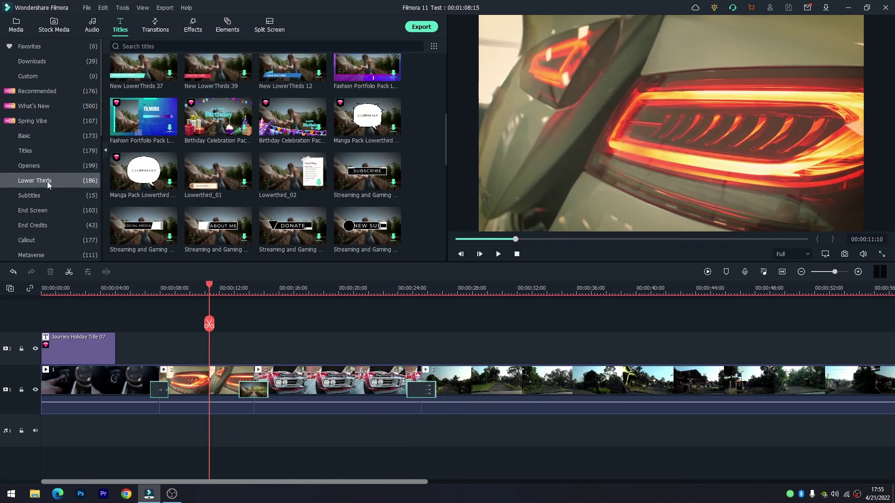
{"action": "scroll", "coordinate": [178, 170], "scroll_direction": "down", "scroll_amount": 3}
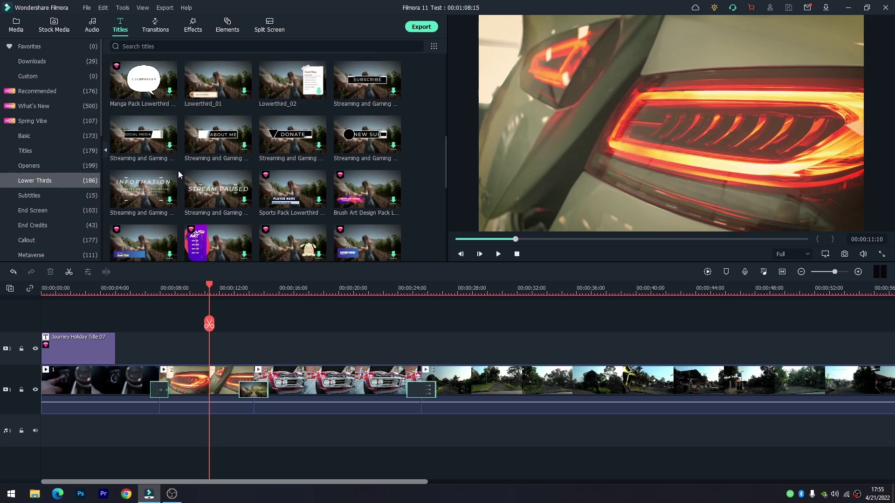
{"action": "scroll", "coordinate": [178, 170], "scroll_direction": "down", "scroll_amount": 5}
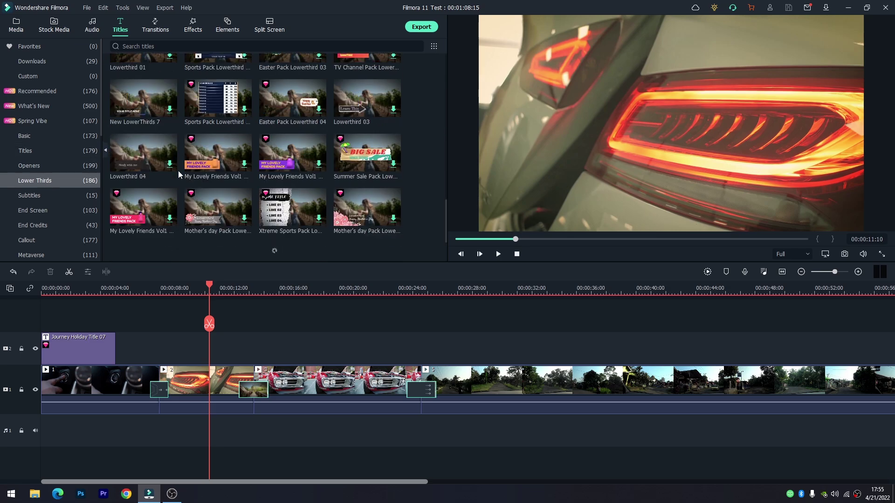
{"action": "scroll", "coordinate": [219, 230], "scroll_direction": "down", "scroll_amount": 5}
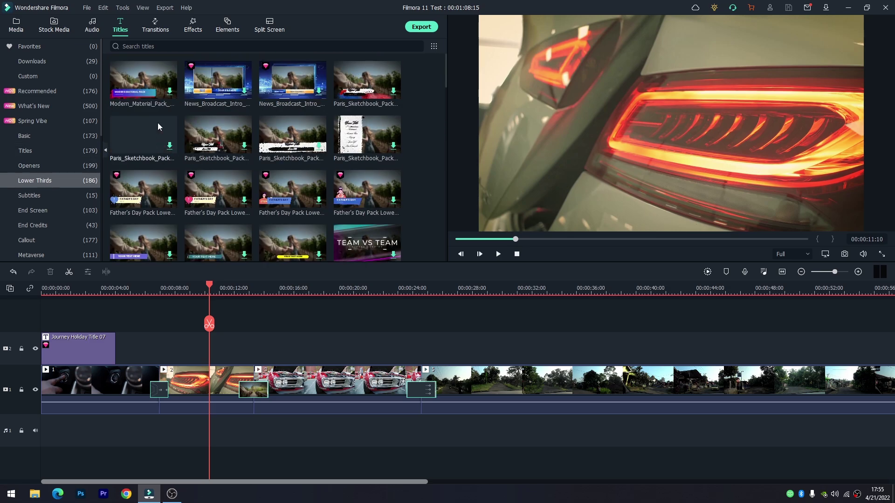
{"action": "left_click", "coordinate": [141, 79]}
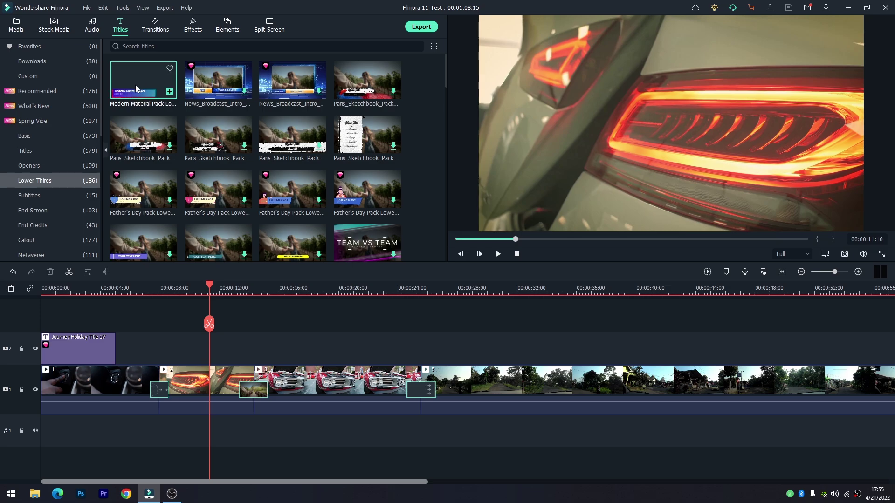
{"action": "left_click_drag", "start_coordinate": [220, 222], "coordinate": [215, 344]}
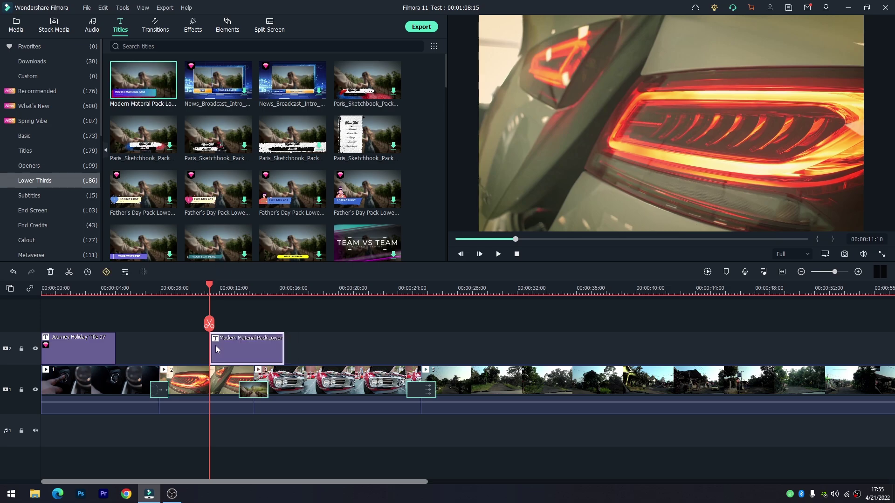
- Scale the lower third to 57.97% and reposition it at X -410, Y -230 in the frame
{"action": "left_click_drag", "start_coordinate": [209, 287], "coordinate": [250, 297]}
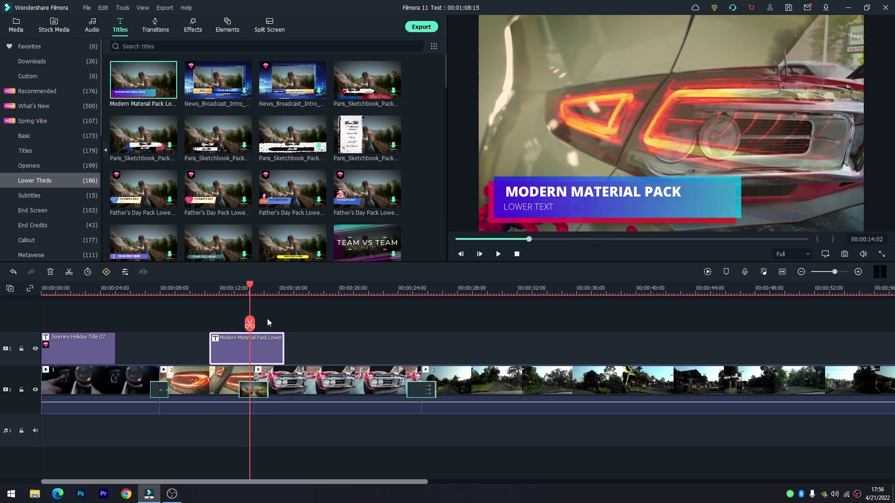
{"action": "double_click", "coordinate": [267, 343]}
{"action": "left_click_drag", "start_coordinate": [494, 60], "coordinate": [490, 60]}
{"action": "type", "text": "-500"}
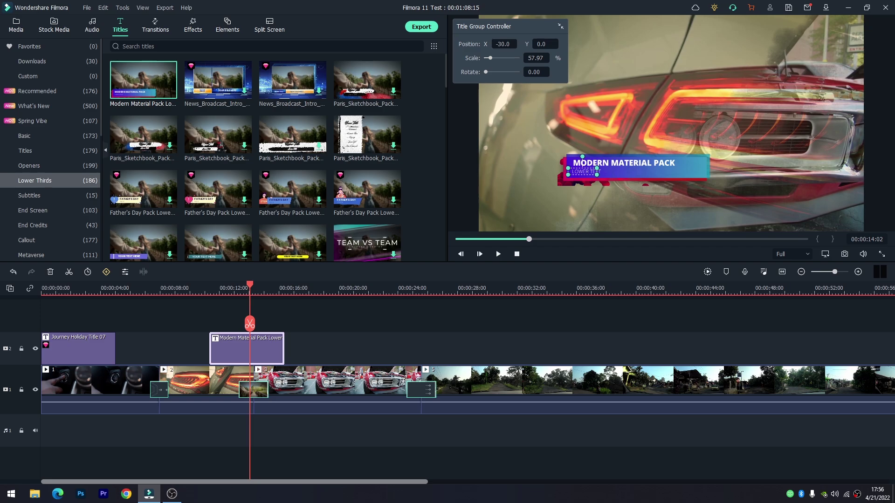
{"action": "key", "text": "Return"}
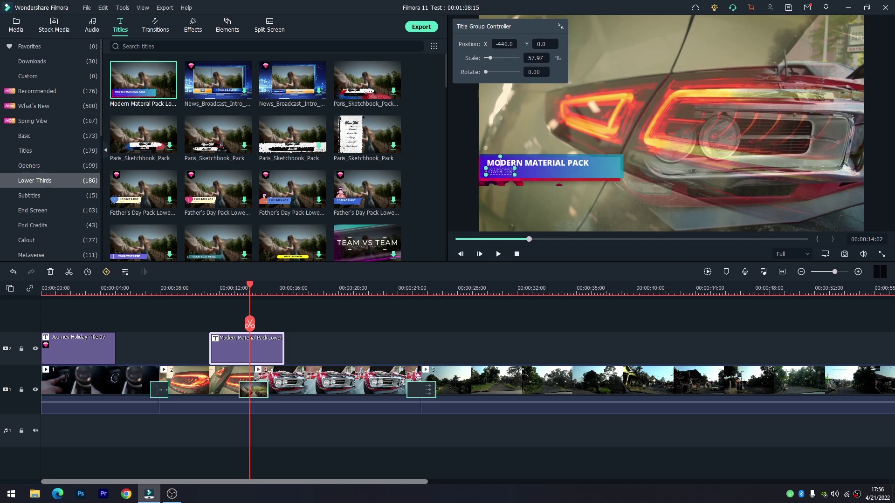
{"action": "left_click_drag", "start_coordinate": [536, 166], "coordinate": [555, 212]}
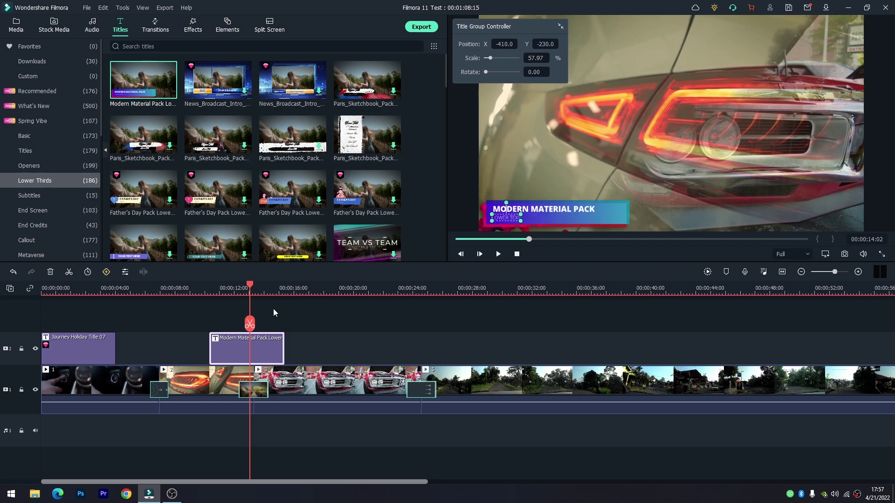
- Change the lower third's heading to "Levelup iD" and its subtitle to "Channel Wkwkwk"
{"action": "double_click", "coordinate": [538, 207]}
{"action": "type", "text": "Levelup"}
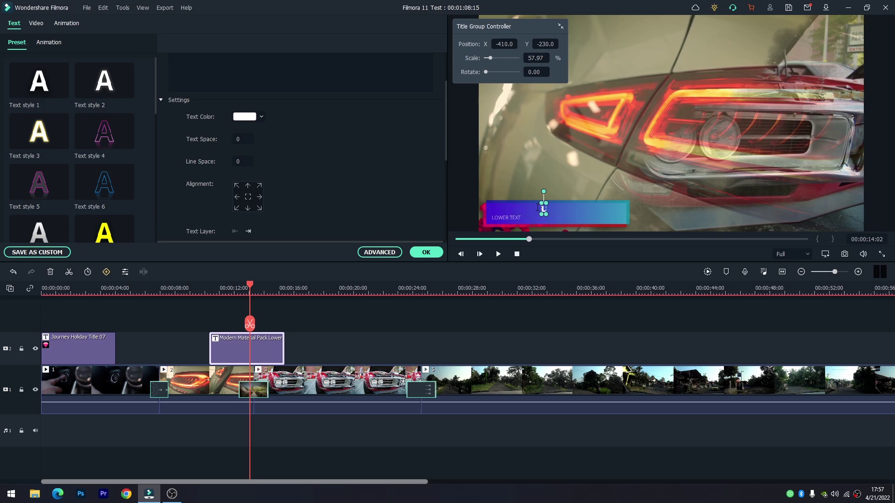
{"action": "type", "text": " iD"}
{"action": "left_click_drag", "start_coordinate": [551, 211], "coordinate": [523, 213]}
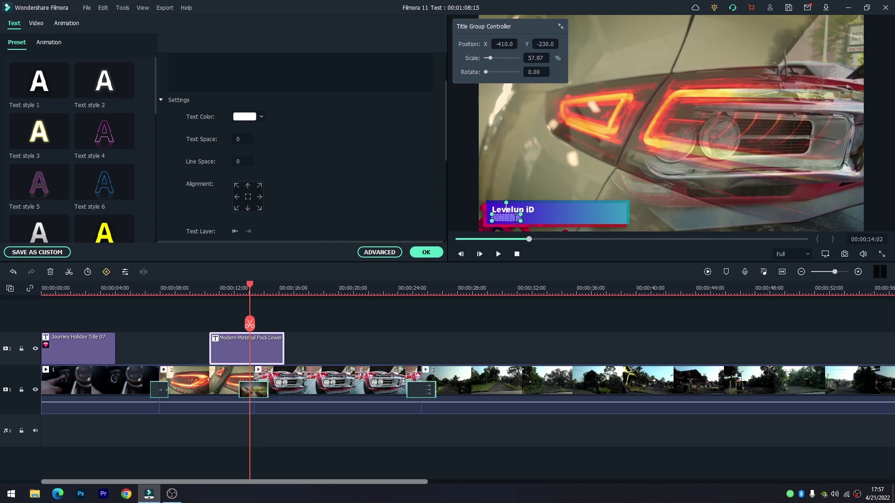
{"action": "left_click", "coordinate": [516, 184]}
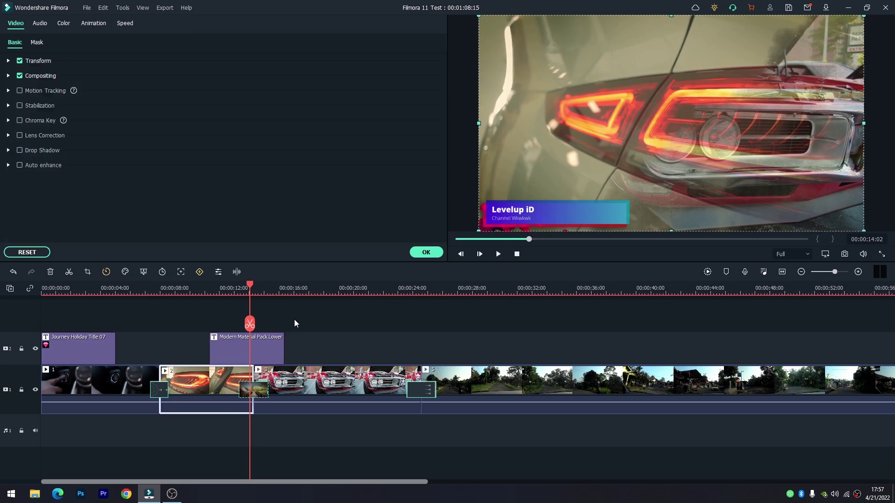
- Play the timeline from before the lower third through its end, up to 00:00:16:28
{"action": "left_click_drag", "start_coordinate": [252, 287], "coordinate": [169, 299]}
{"action": "left_click", "coordinate": [498, 254]}
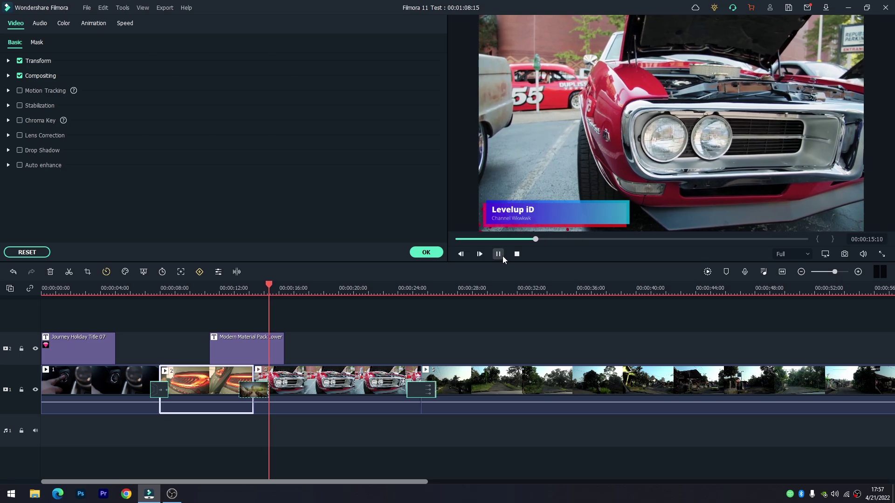
{"action": "left_click", "coordinate": [500, 255]}
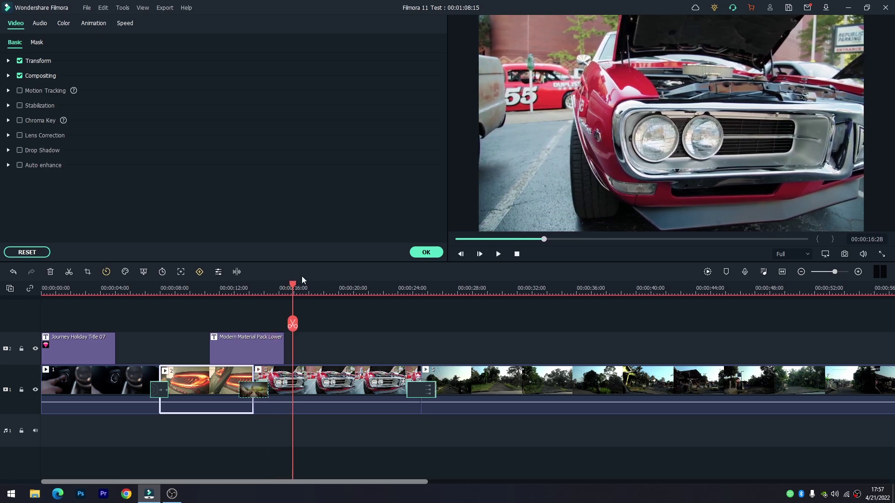
- Return the playhead to 00:00:12:09 over the lower third and examine the preview playback quality options
{"action": "left_click_drag", "start_coordinate": [292, 289], "coordinate": [223, 289]}
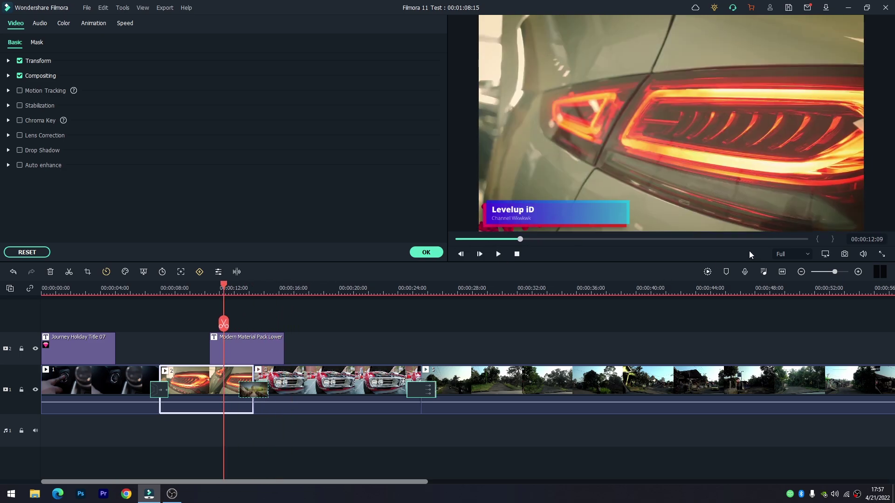
{"action": "left_click", "coordinate": [807, 255]}
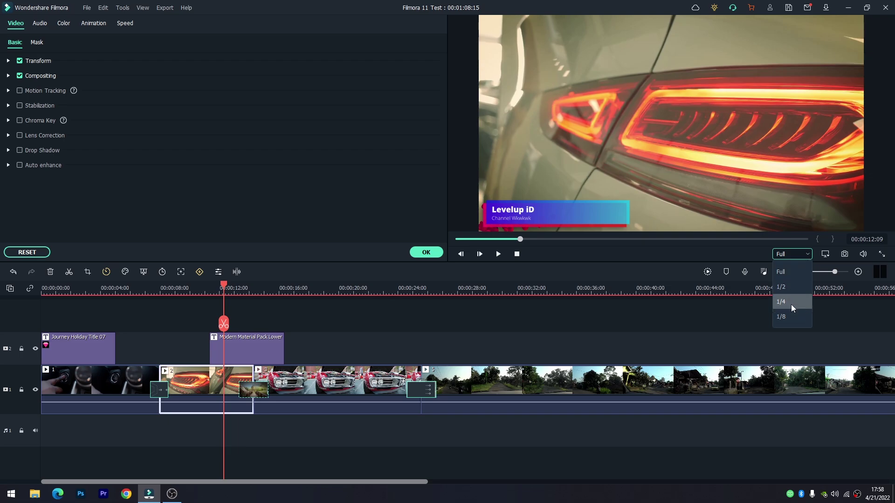
{"action": "left_click", "coordinate": [744, 259]}
{"action": "left_click", "coordinate": [233, 310]}
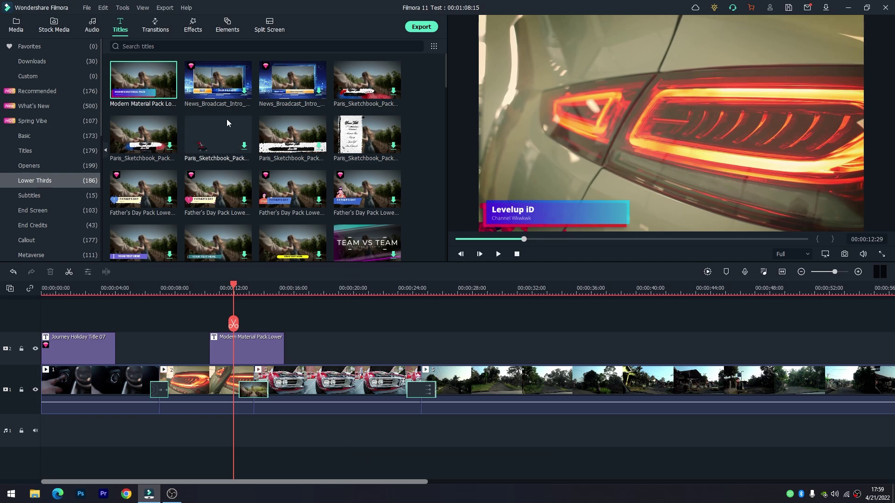
- Place Element_14 from the Social Media elements on the second video track at about 00:00:23
{"action": "left_click", "coordinate": [227, 27]}
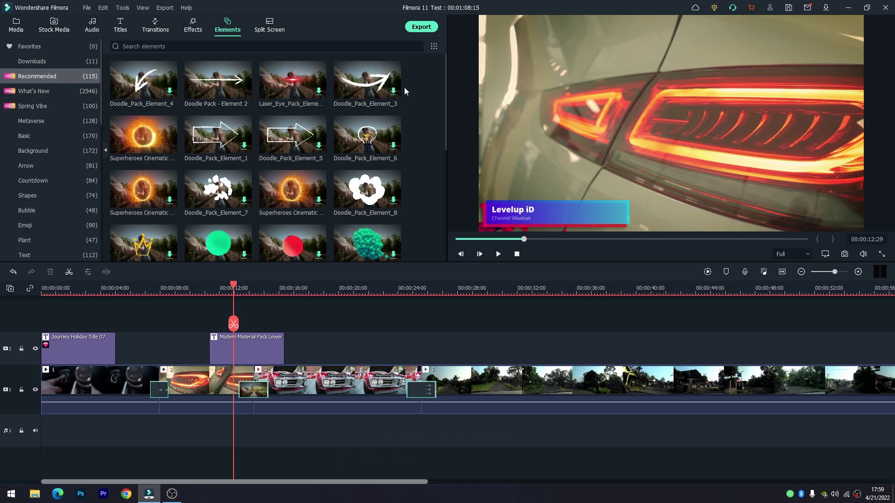
{"action": "scroll", "coordinate": [267, 129], "scroll_direction": "down", "scroll_amount": 5}
{"action": "scroll", "coordinate": [257, 135], "scroll_direction": "down", "scroll_amount": 1}
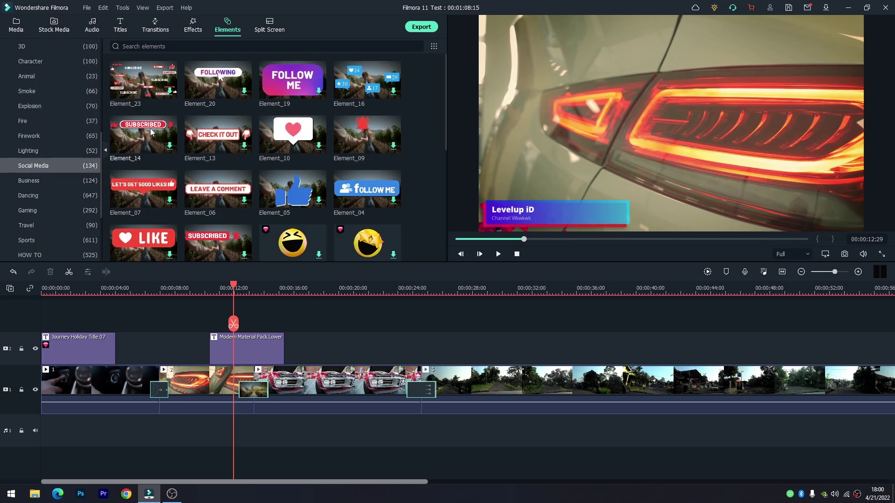
{"action": "left_click_drag", "start_coordinate": [339, 290], "coordinate": [384, 347]}
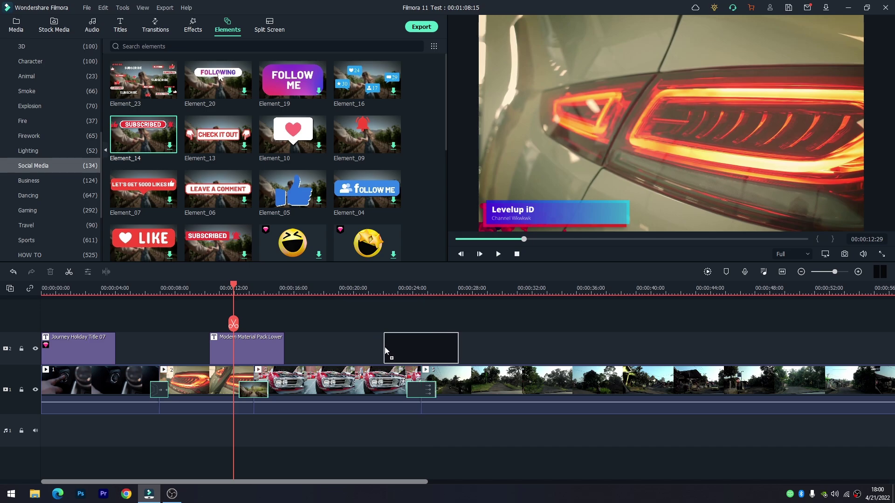
- Preview Element_14 at 00:00:25:08, and shift it along the second video track to start at about 00:00:30 above clip 5
{"action": "left_click", "coordinate": [417, 290]}
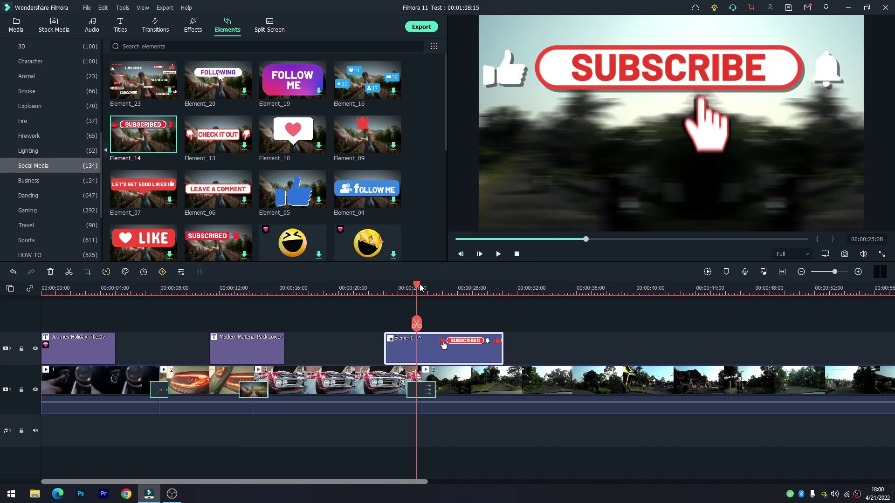
{"action": "left_click", "coordinate": [451, 288]}
{"action": "left_click_drag", "start_coordinate": [465, 347], "coordinate": [555, 347]}
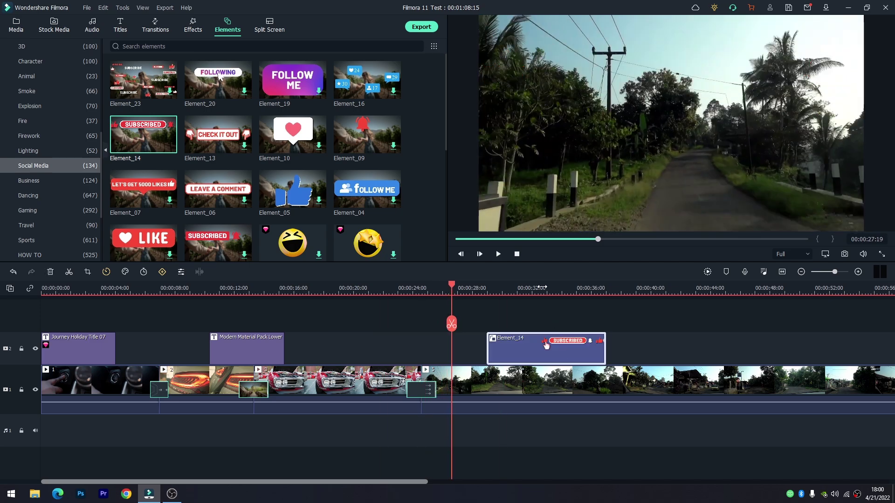
- Shrink Element_14 and position it at the bottom centre of the frame so the Subscribed button sits low over the video
{"action": "left_click", "coordinate": [543, 288]}
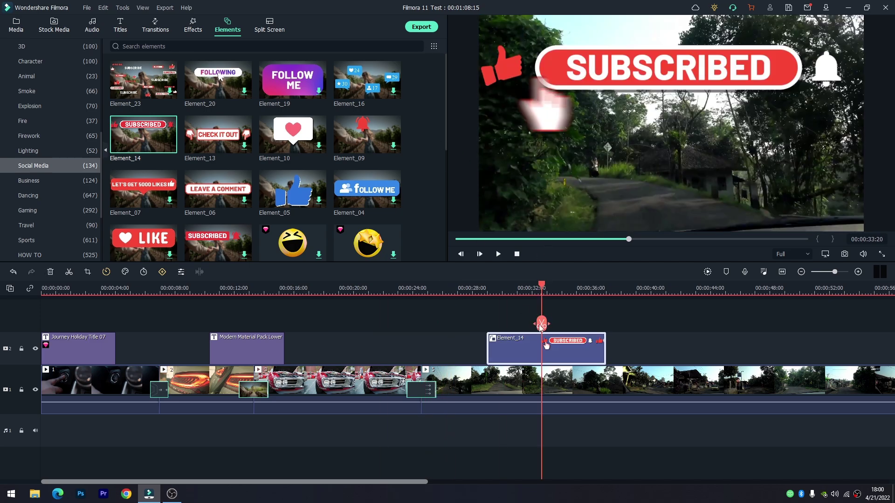
{"action": "double_click", "coordinate": [563, 356]}
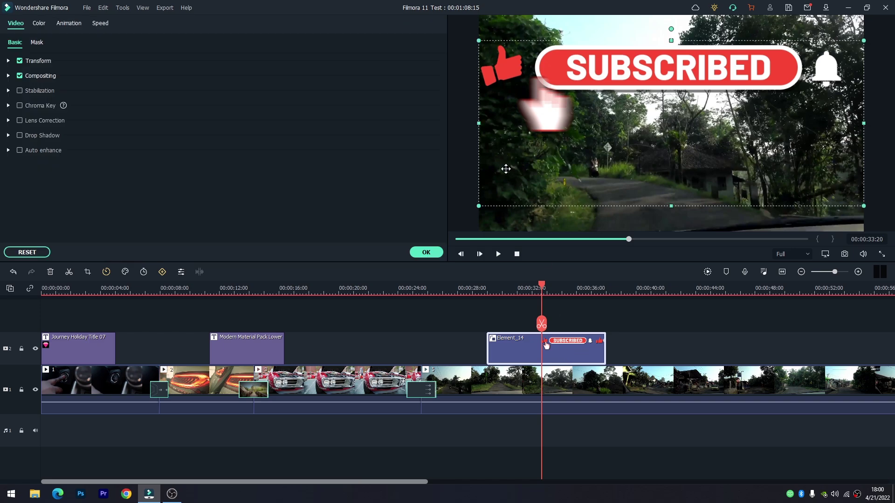
{"action": "left_click", "coordinate": [566, 288]}
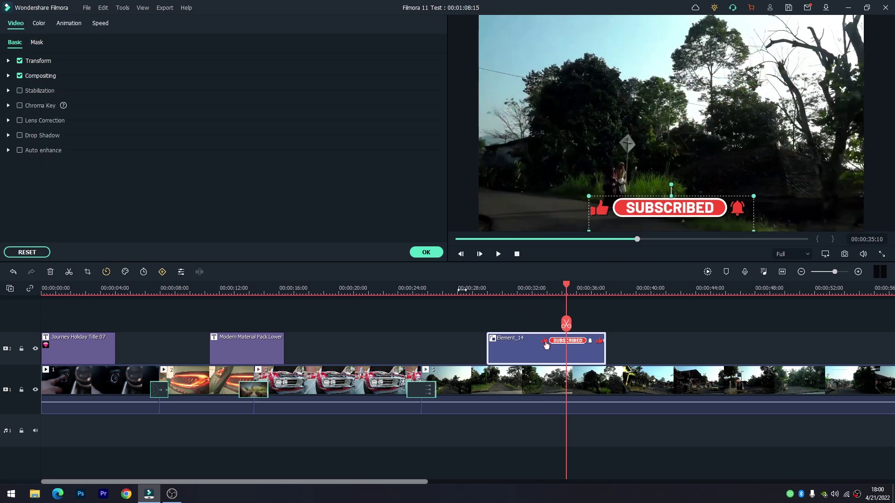
- Play the timeline across Element_14 to check its resized animation, and put the playhead beyond it at 00:00:39:15
{"action": "left_click_drag", "start_coordinate": [555, 285], "coordinate": [450, 287]}
{"action": "left_click", "coordinate": [498, 255]}
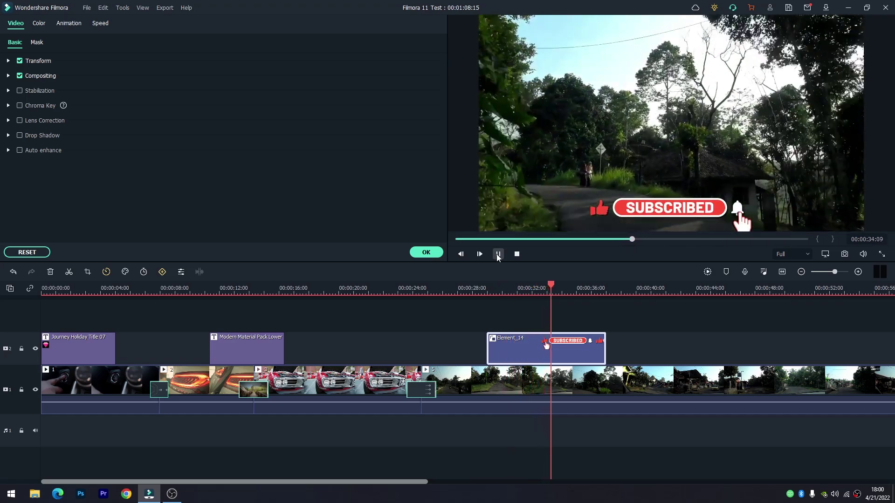
{"action": "left_click", "coordinate": [629, 289]}
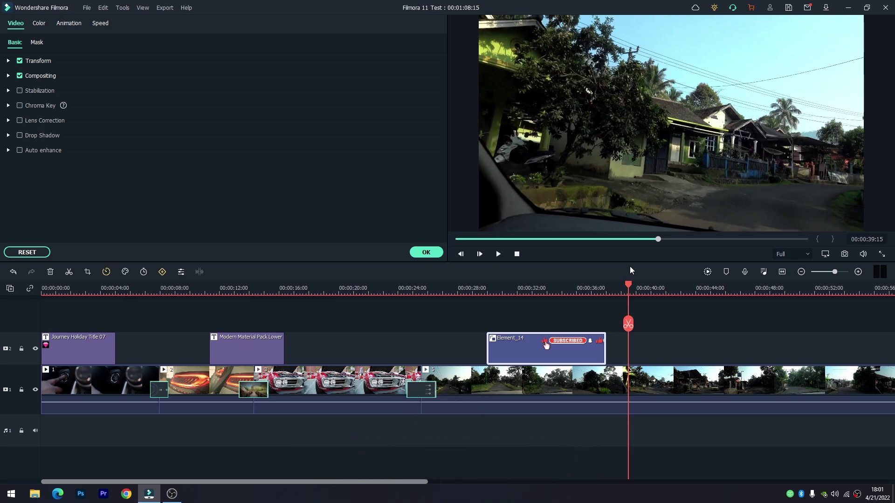
- Select clip 5 on the first video track and play it from 00:00:25:22 to 00:00:29:25
{"action": "left_click", "coordinate": [664, 375]}
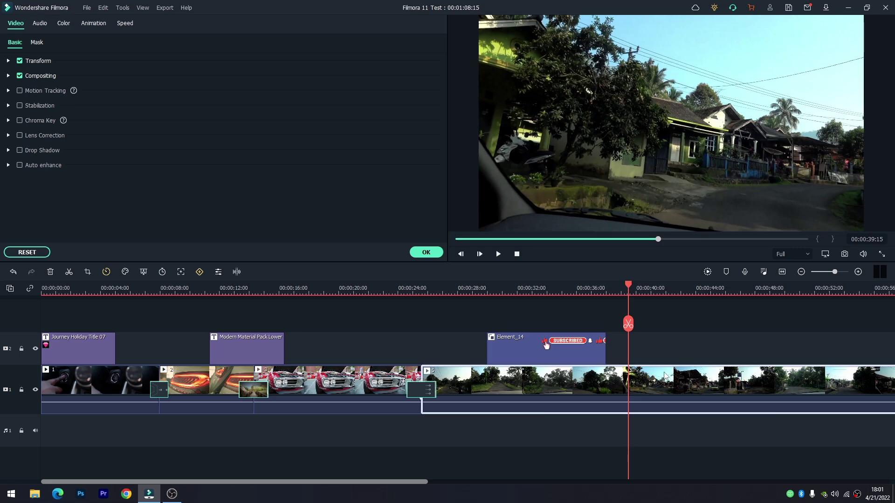
{"action": "left_click_drag", "start_coordinate": [629, 289], "coordinate": [424, 324]}
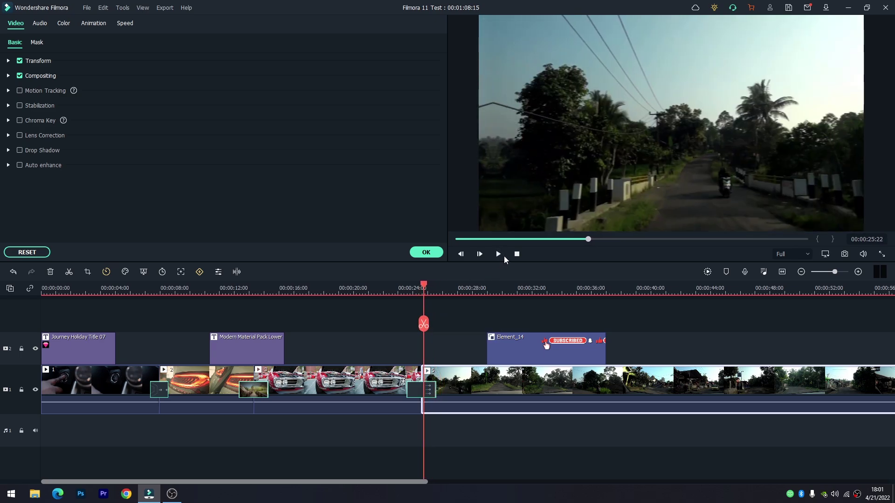
{"action": "left_click", "coordinate": [502, 255]}
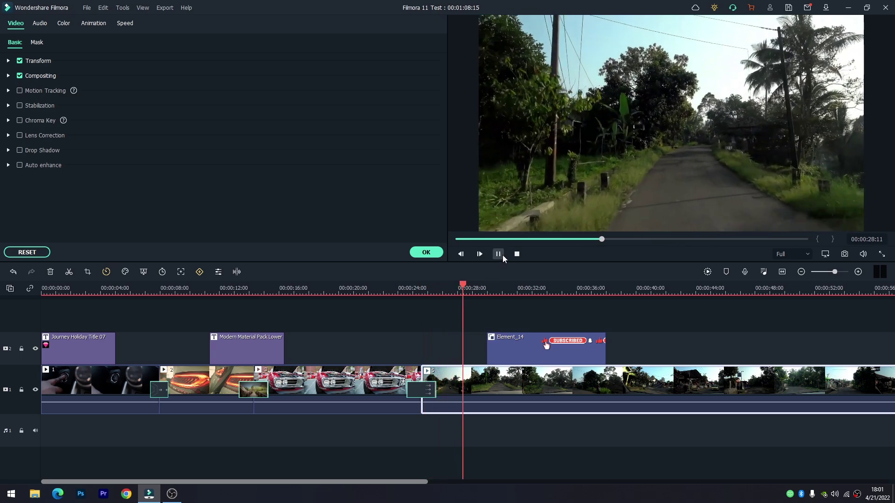
{"action": "left_click", "coordinate": [502, 255]}
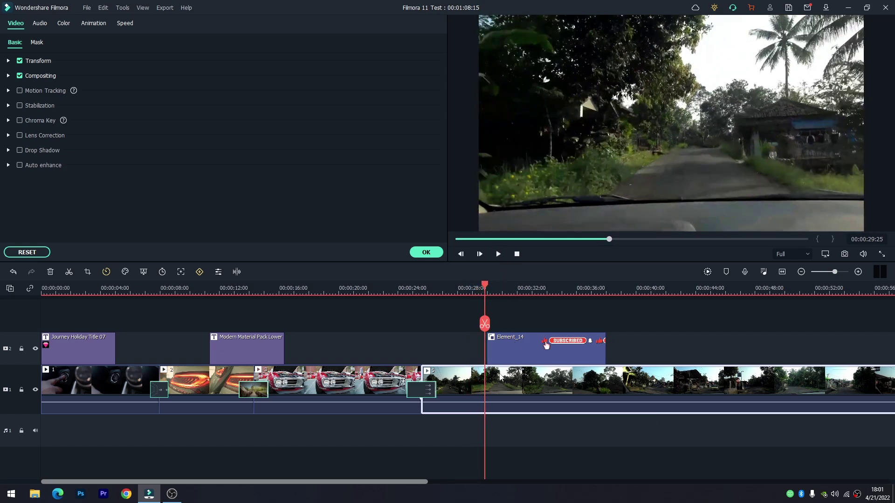
- Apply the Montage speed ramping preset to clip 5 and preview the ramp from the clip's start
{"action": "right_click", "coordinate": [547, 345]}
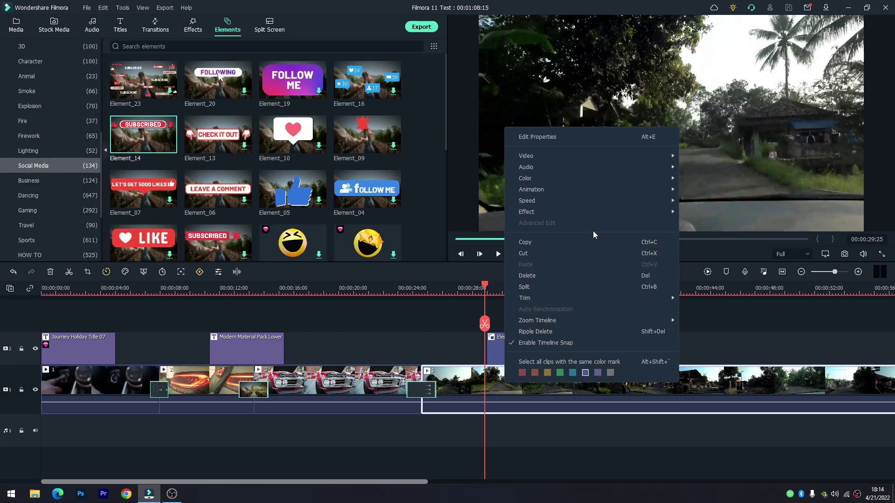
{"action": "mouse_move", "coordinate": [611, 212]}
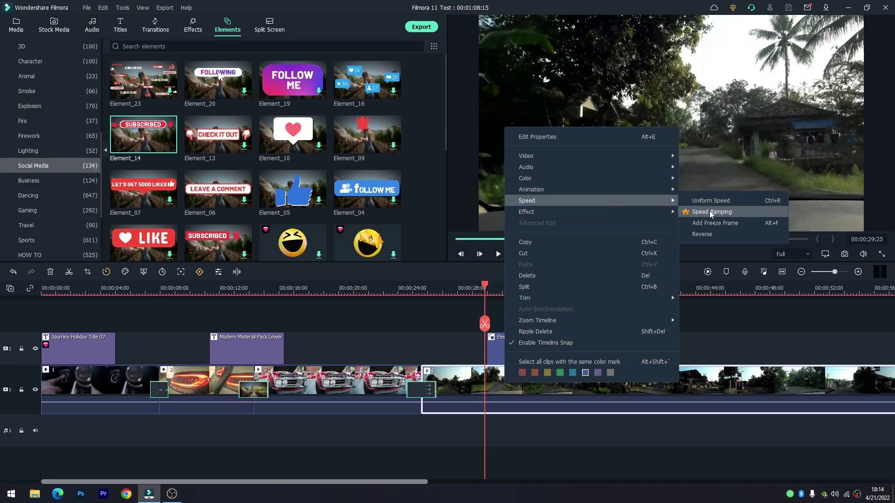
{"action": "left_click", "coordinate": [710, 213]}
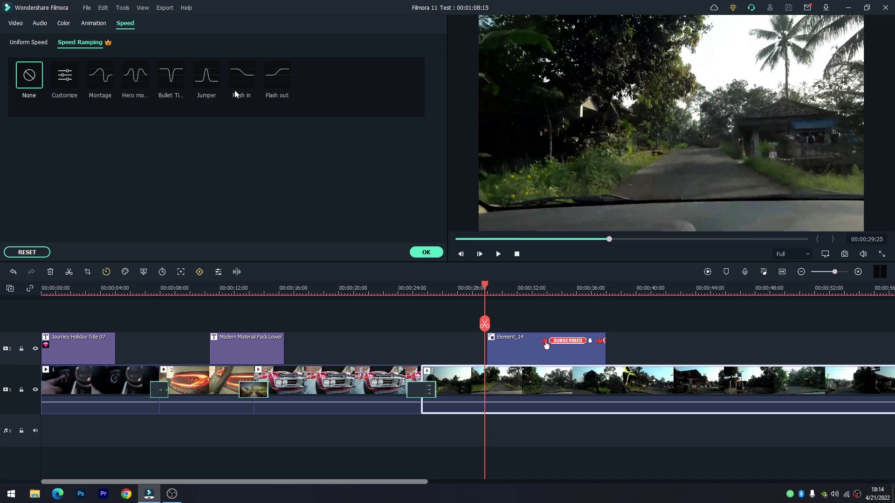
{"action": "left_click", "coordinate": [99, 79]}
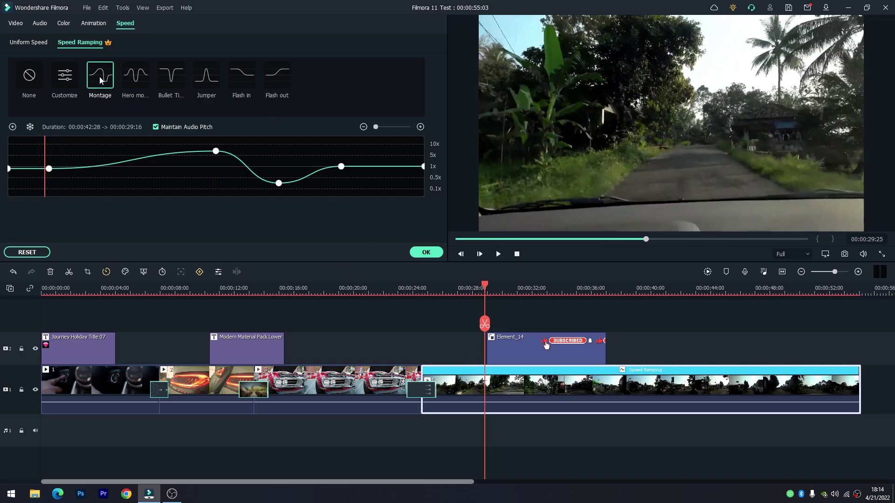
{"action": "left_click_drag", "start_coordinate": [487, 296], "coordinate": [422, 292]}
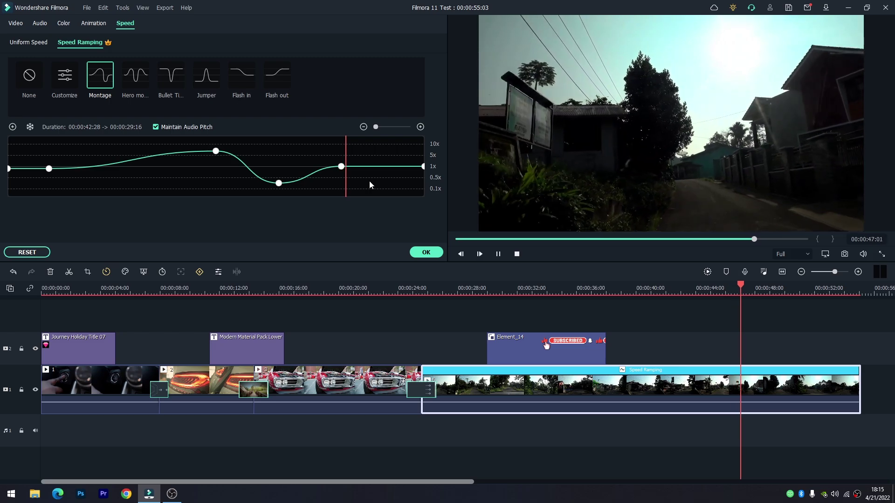
{"action": "left_click", "coordinate": [482, 288]}
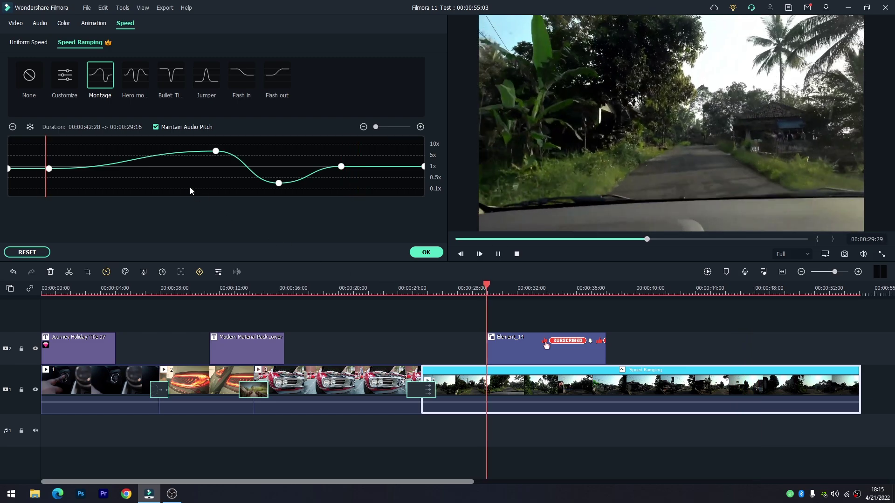
- Switch clip 5 to the Hero moment speed ramping preset and play it from the clip's start
{"action": "left_click", "coordinate": [125, 77]}
{"action": "left_click_drag", "start_coordinate": [502, 288], "coordinate": [415, 287]}
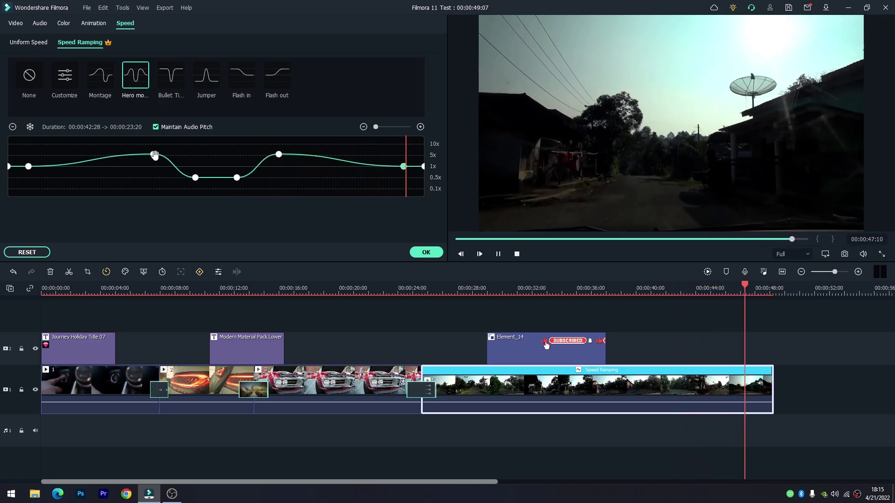
- Reshape clip 5's speed curve, setting its six inner points in order to about 0.35x, 8x, 0.25x, 0.1x, 7x and 0.3x
{"action": "left_click_drag", "start_coordinate": [26, 167], "coordinate": [96, 182]}
{"action": "left_click_drag", "start_coordinate": [154, 155], "coordinate": [136, 148]}
{"action": "left_click_drag", "start_coordinate": [195, 178], "coordinate": [176, 179]}
{"action": "left_click_drag", "start_coordinate": [236, 177], "coordinate": [175, 184]}
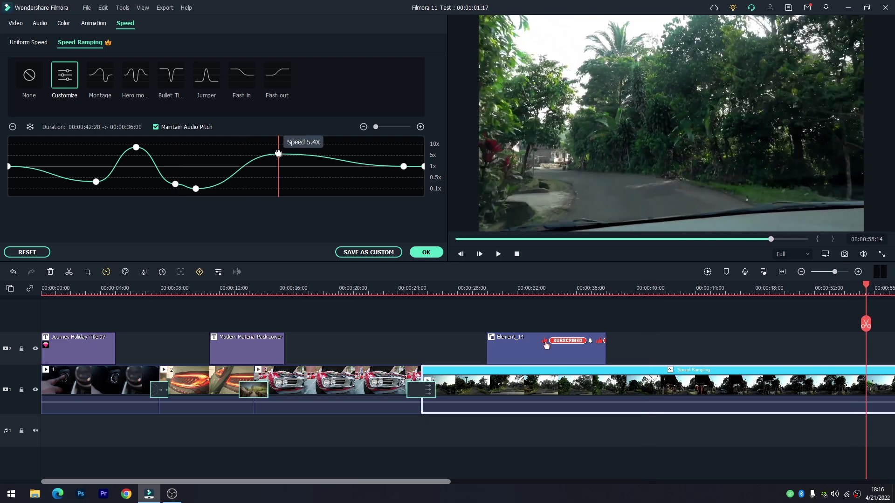
{"action": "left_click_drag", "start_coordinate": [278, 154], "coordinate": [240, 150]}
{"action": "left_click_drag", "start_coordinate": [404, 166], "coordinate": [337, 183]}
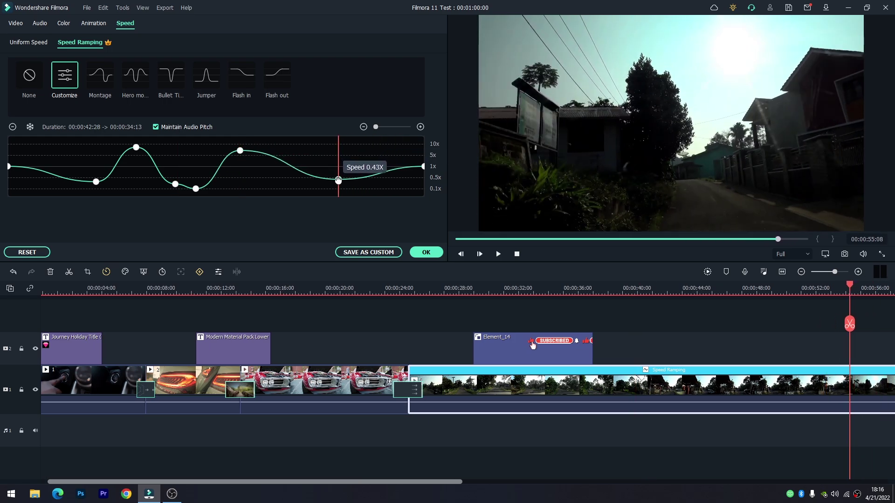
- Play clip 5 with the customized speed ramp, and return the playhead to 00:00:13:18 over the lower third
{"action": "left_click", "coordinate": [403, 290]}
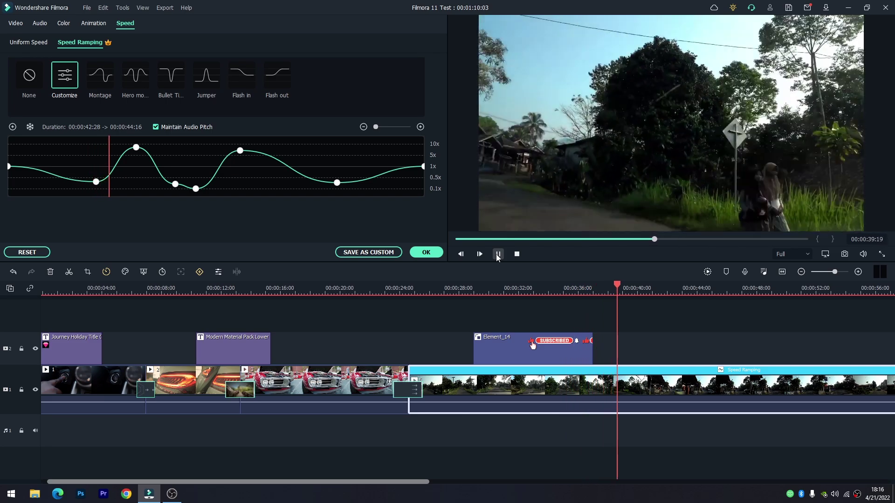
{"action": "left_click", "coordinate": [689, 289]}
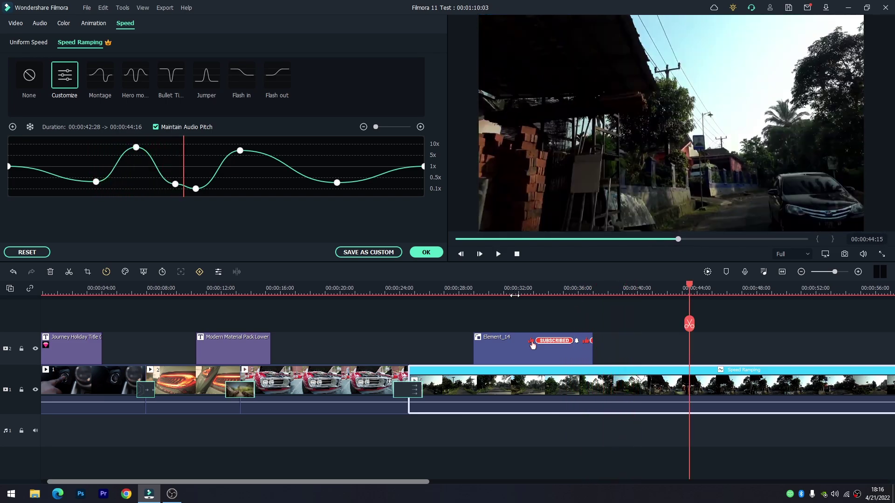
{"action": "left_click_drag", "start_coordinate": [677, 288], "coordinate": [231, 327]}
{"action": "left_click_drag", "start_coordinate": [339, 485], "coordinate": [334, 484]}
{"action": "left_click", "coordinate": [212, 320]}
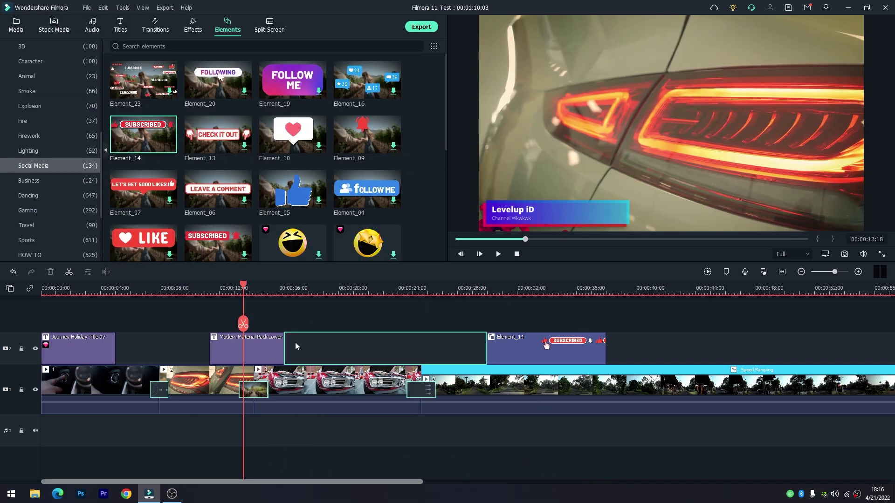
- Audition the Sport Rock & Workout music from the project media and place it on the first audio track at the timeline start
{"action": "left_click", "coordinate": [15, 24]}
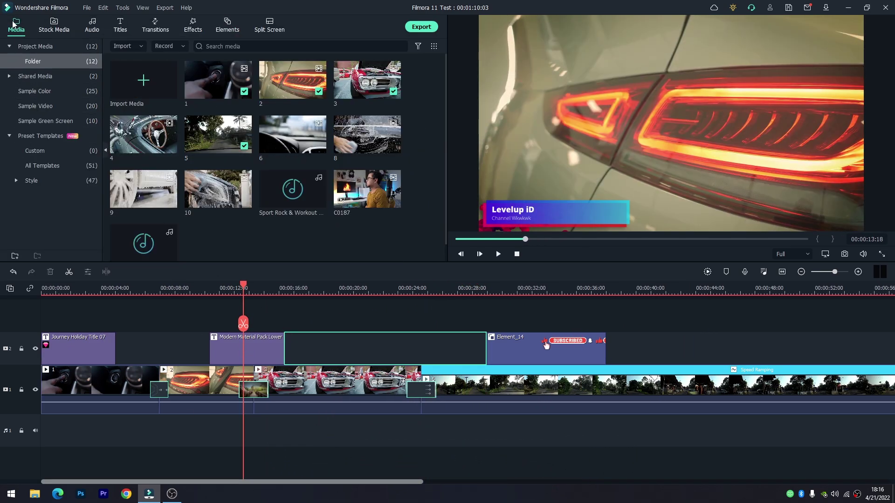
{"action": "double_click", "coordinate": [273, 198]}
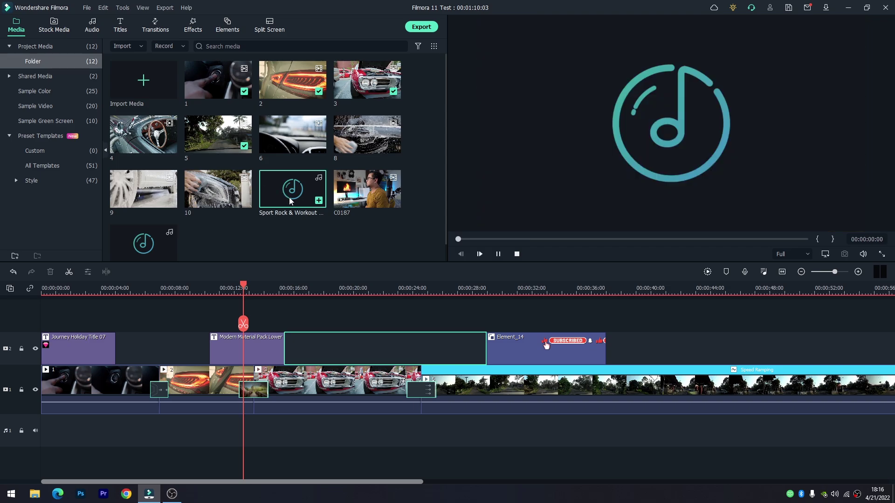
{"action": "left_click_drag", "start_coordinate": [273, 197], "coordinate": [60, 427]}
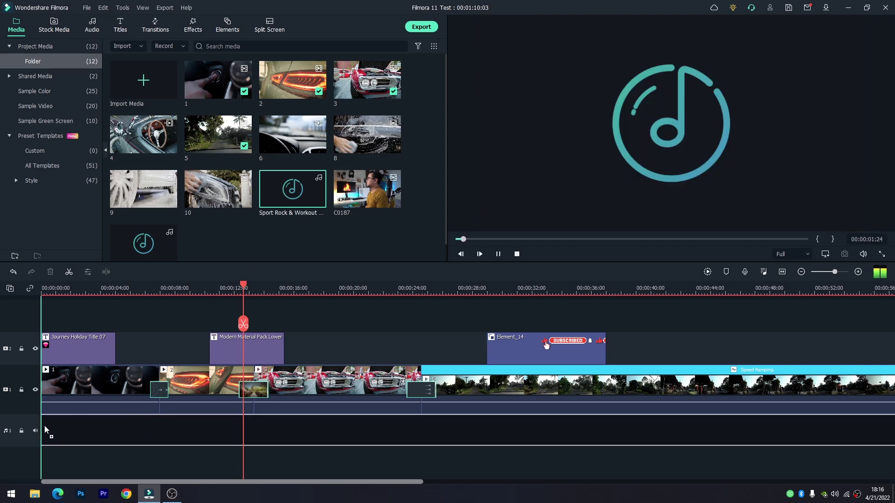
{"action": "left_click", "coordinate": [497, 254]}
- Play the timeline with the background music from the beginning to about 00:00:35, and move the playhead back over Element_14
{"action": "left_click", "coordinate": [498, 255]}
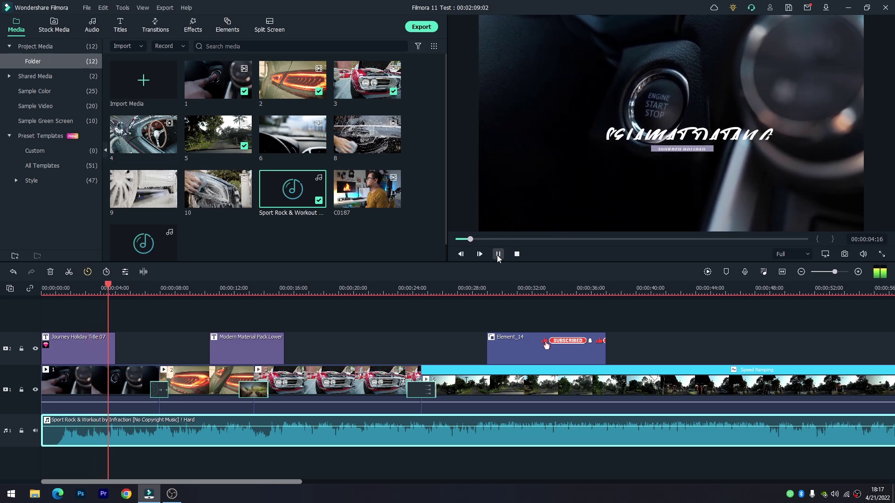
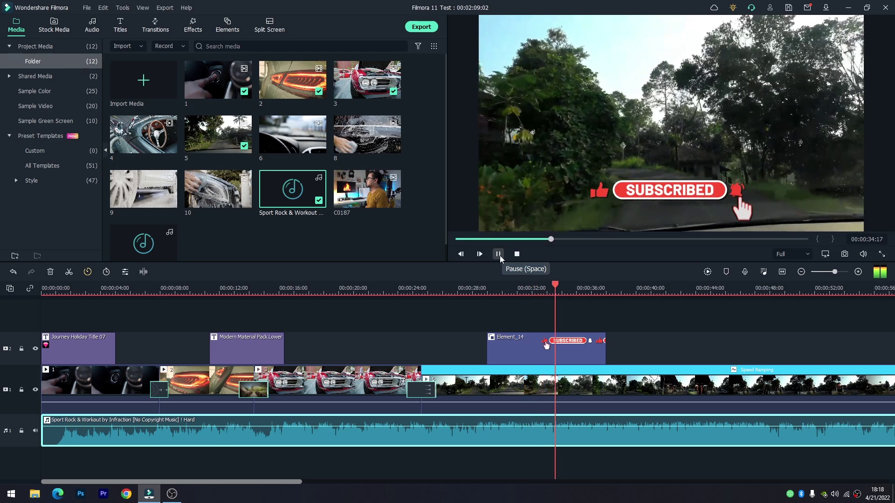
{"action": "left_click", "coordinate": [499, 254]}
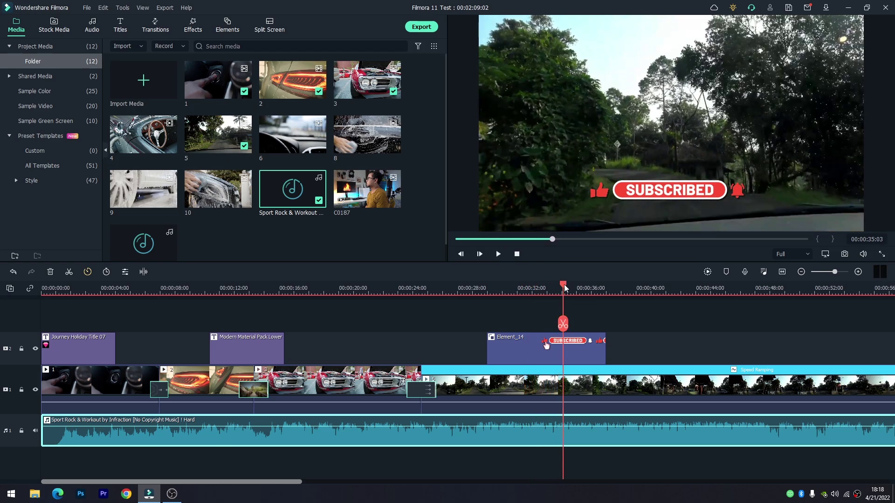
{"action": "left_click_drag", "start_coordinate": [564, 288], "coordinate": [525, 289]}
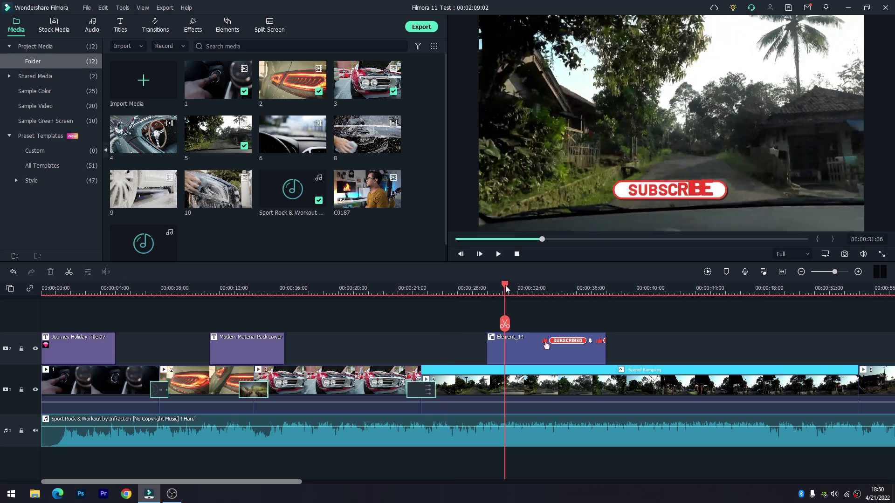
- Select the clip 5 segment after the speed-ramped part and play it briefly from 00:00:54:28
{"action": "left_click_drag", "start_coordinate": [507, 289], "coordinate": [657, 337]}
{"action": "left_click", "coordinate": [689, 392]}
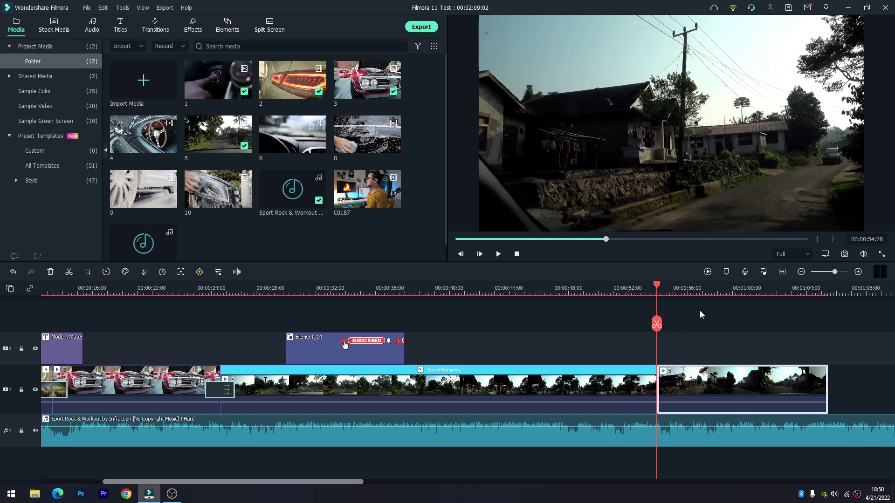
{"action": "left_click", "coordinate": [498, 255]}
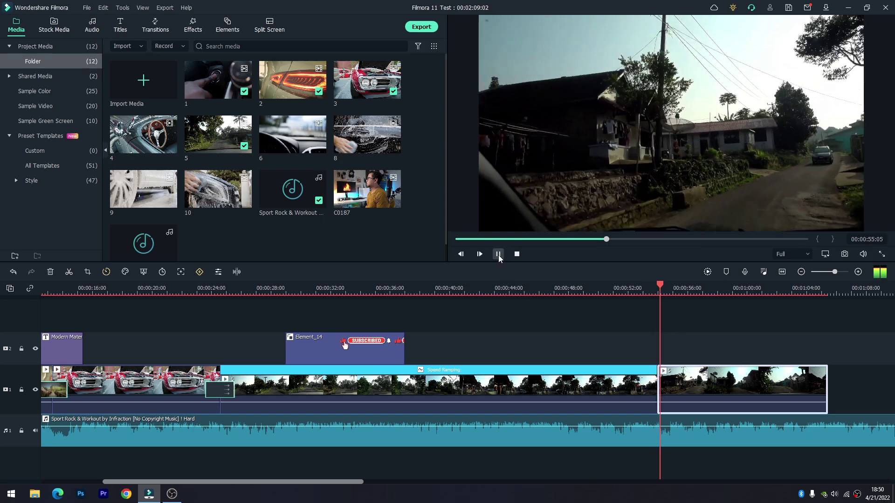
{"action": "left_click", "coordinate": [498, 254]}
- Position the playhead at the start of the last clip 5 segment, at 00:00:55:01
{"action": "left_click_drag", "start_coordinate": [691, 289], "coordinate": [665, 289]}
{"action": "left_click_drag", "start_coordinate": [330, 482], "coordinate": [413, 476]}
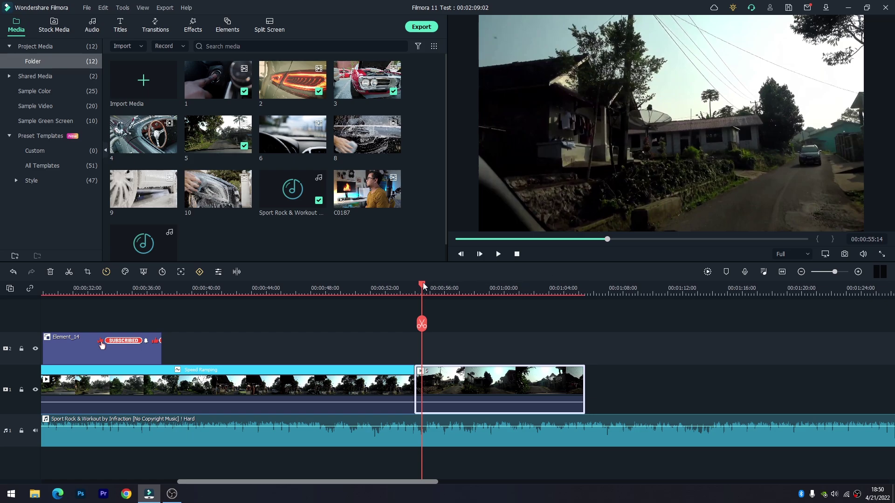
{"action": "left_click_drag", "start_coordinate": [421, 284], "coordinate": [418, 285]}
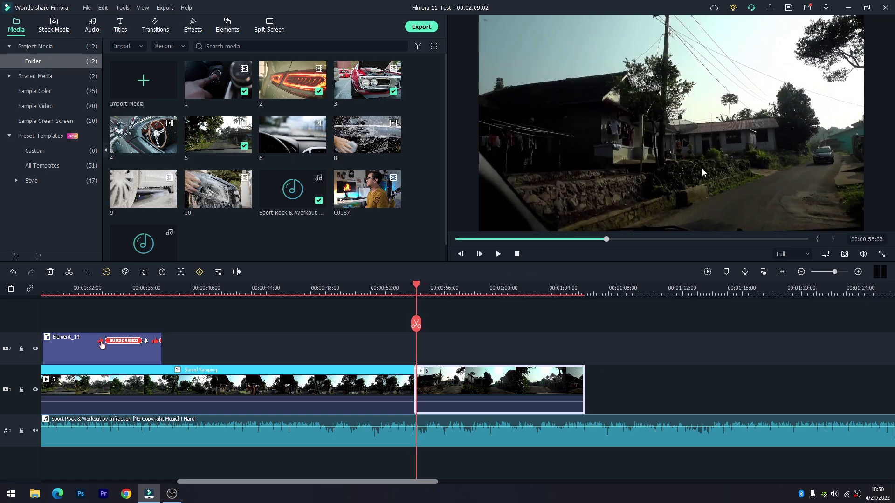
{"action": "left_click_drag", "start_coordinate": [417, 286], "coordinate": [417, 285]}
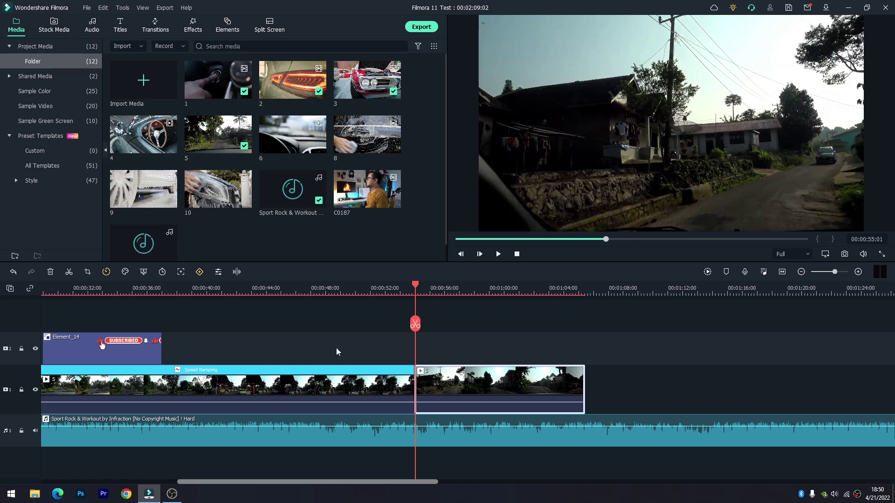
- Enable motion tracking on the clip 5 segment, fit the tracking box tightly around the oncoming car, and run the tracking
{"action": "left_click", "coordinate": [181, 274]}
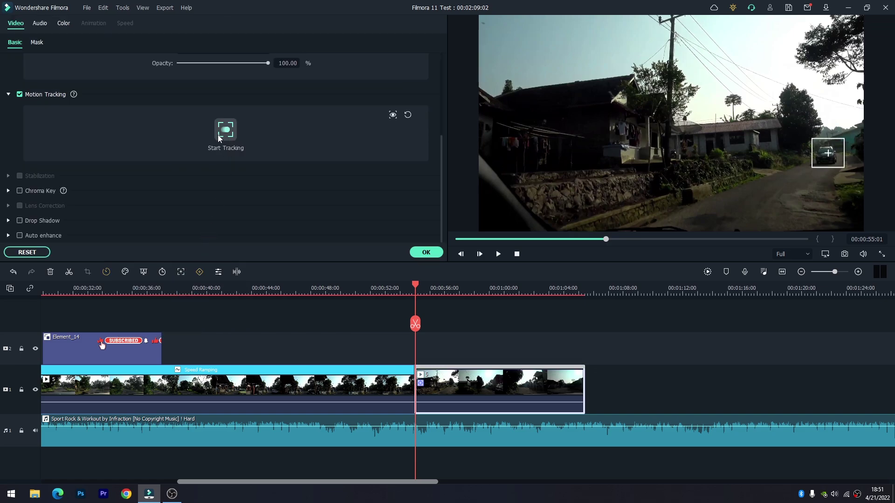
{"action": "left_click", "coordinate": [816, 153]}
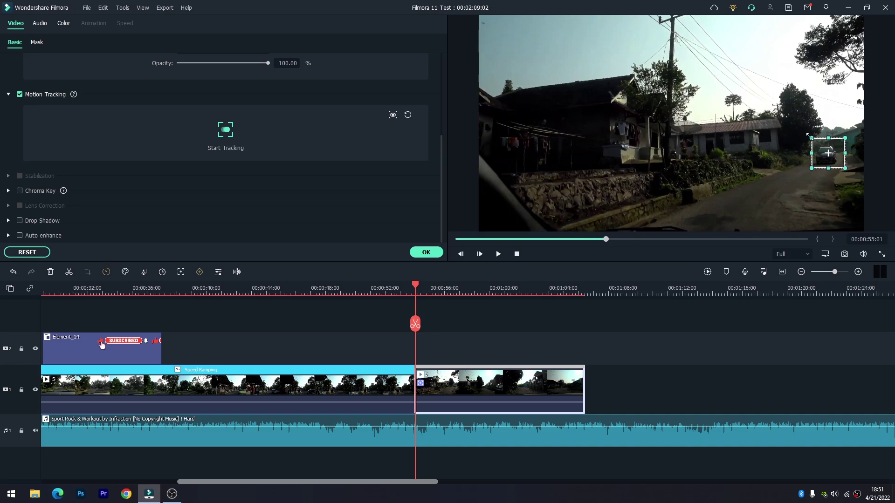
{"action": "left_click_drag", "start_coordinate": [810, 135], "coordinate": [814, 140]}
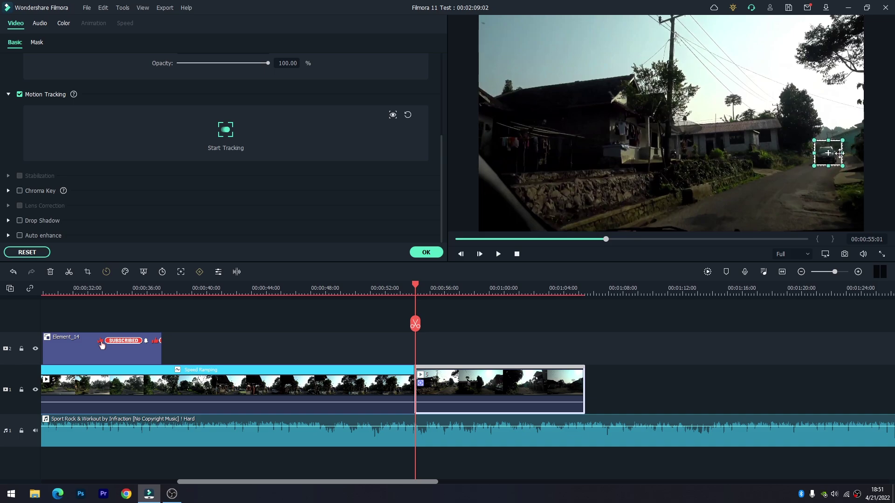
{"action": "mouse_move", "coordinate": [831, 160]}
{"action": "left_mouse_down"}
{"action": "mouse_move", "coordinate": [837, 154]}
{"action": "mouse_move", "coordinate": [827, 144]}
{"action": "left_mouse_up"}
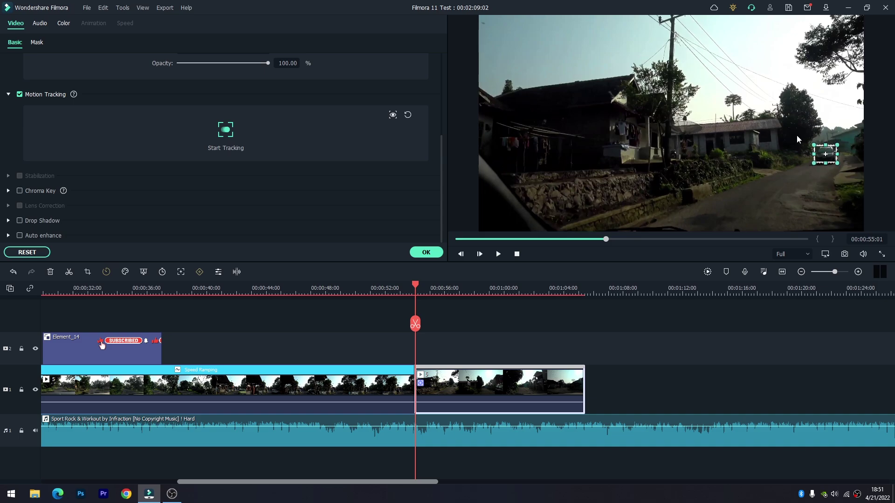
{"action": "left_click", "coordinate": [230, 134]}
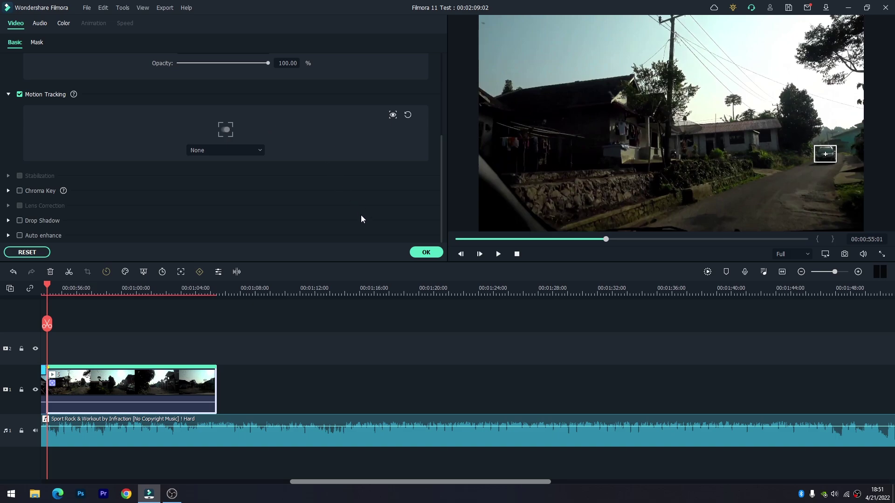
- Play the tracked segment to check that the box follows the car, and return the playhead to 00:00:55:29
{"action": "left_click", "coordinate": [499, 255]}
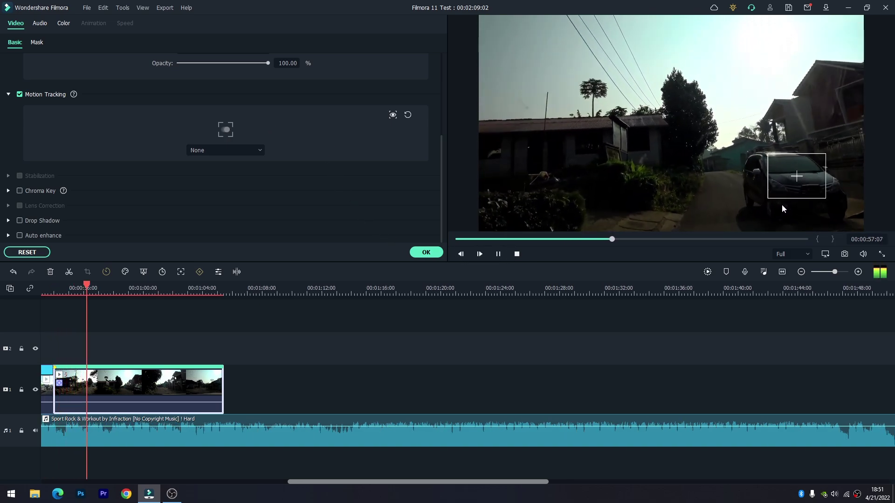
{"action": "left_click", "coordinate": [498, 254]}
{"action": "left_click_drag", "start_coordinate": [127, 286], "coordinate": [68, 286]}
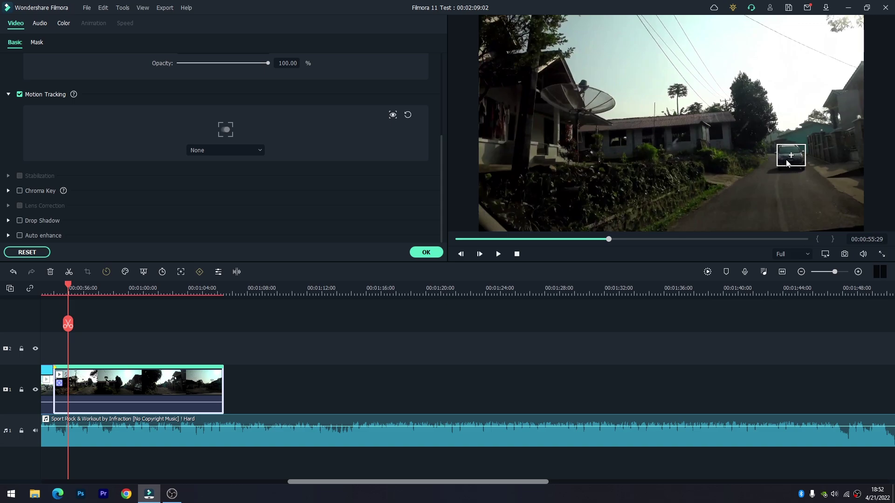
{"action": "key", "text": "Escape"}
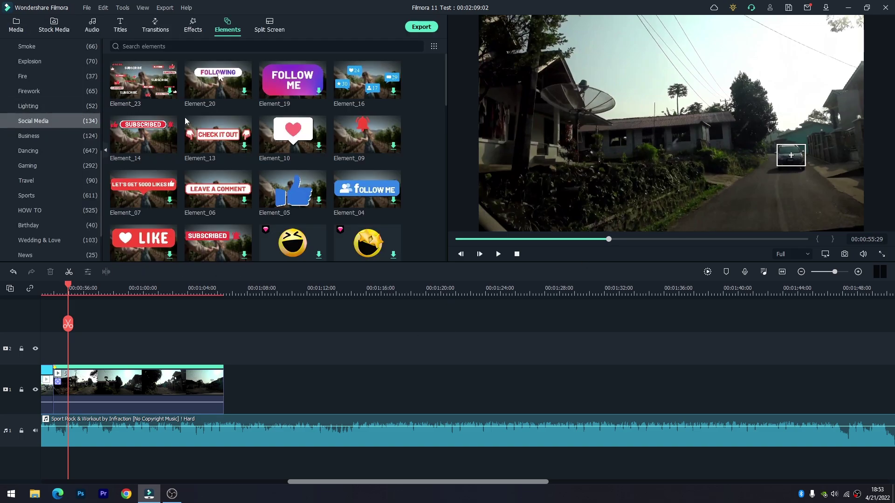
- Place the Social Media heart Element_10 on the second video track above the tracked segment, and shrink it in the preview
{"action": "left_click", "coordinate": [294, 132]}
{"action": "left_click_drag", "start_coordinate": [287, 136], "coordinate": [60, 352]}
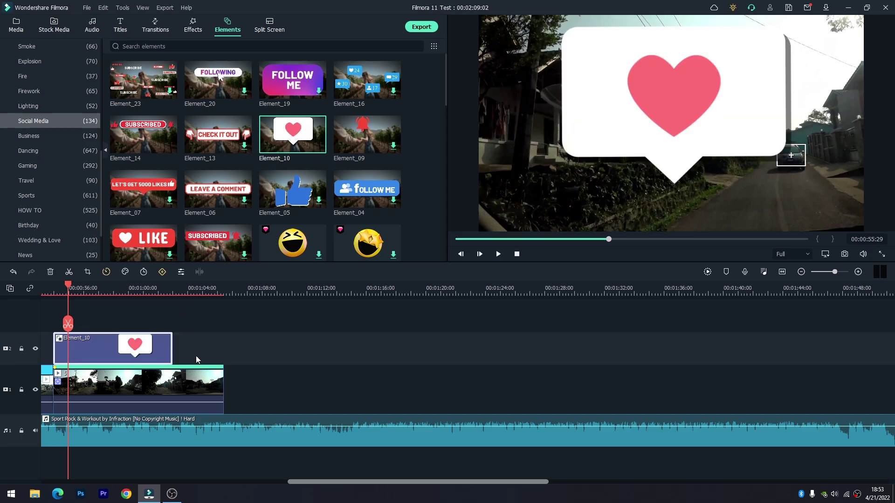
{"action": "left_click_drag", "start_coordinate": [423, 482], "coordinate": [314, 483]}
{"action": "double_click", "coordinate": [451, 345]}
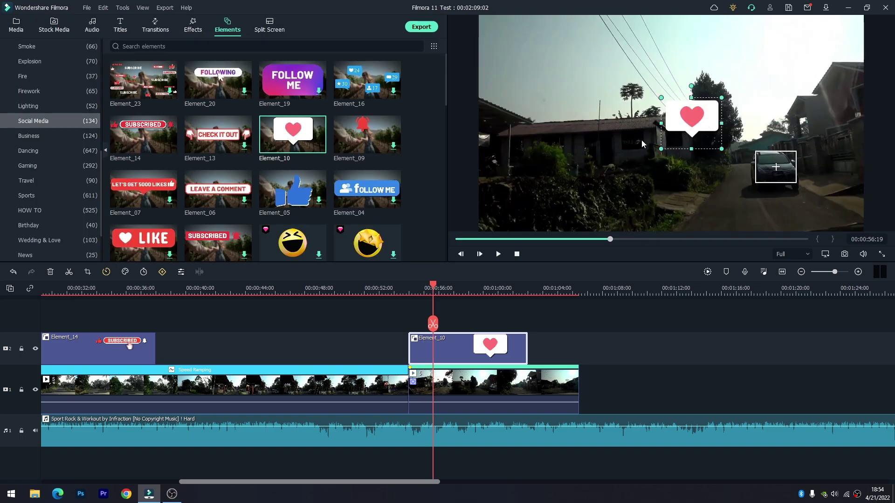
- Link Element_10 to the motion tracking of the clip 5 segment
{"action": "left_click", "coordinate": [505, 386]}
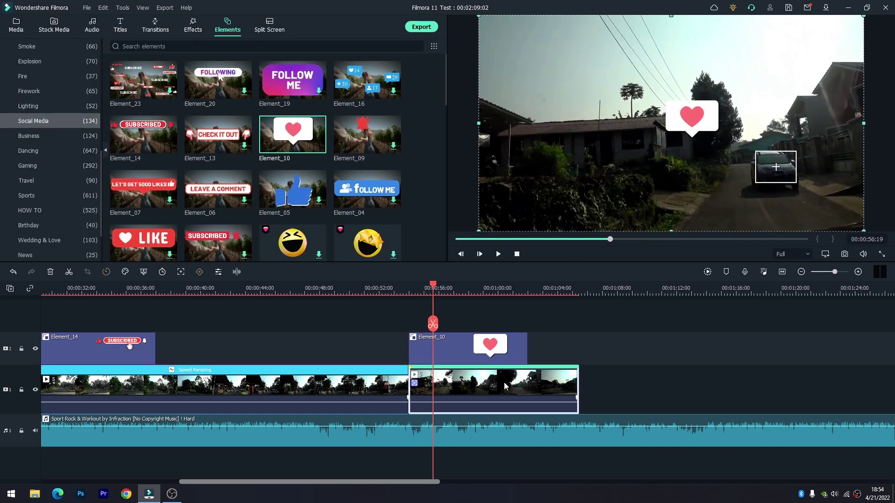
{"action": "left_click", "coordinate": [181, 272]}
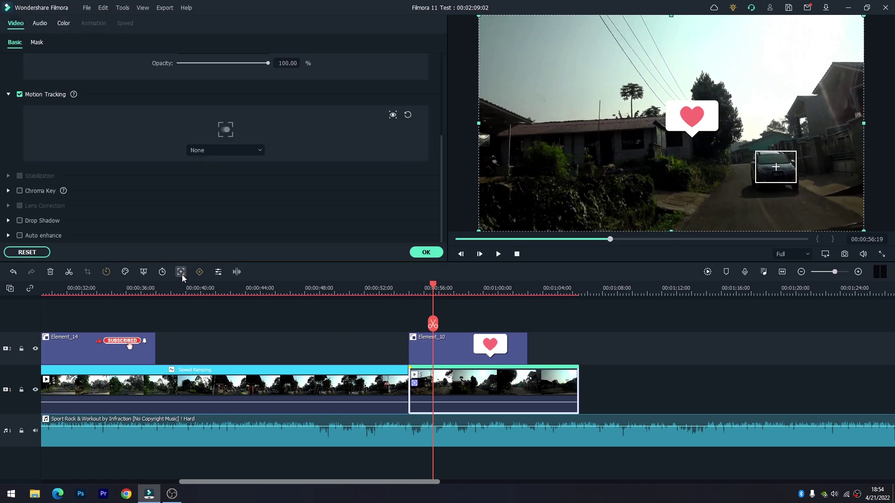
{"action": "left_click", "coordinate": [251, 151]}
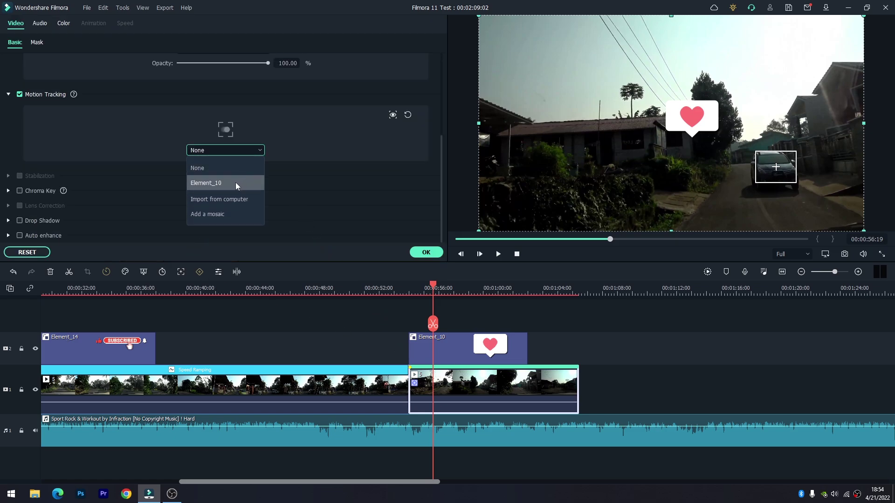
{"action": "left_click", "coordinate": [235, 183]}
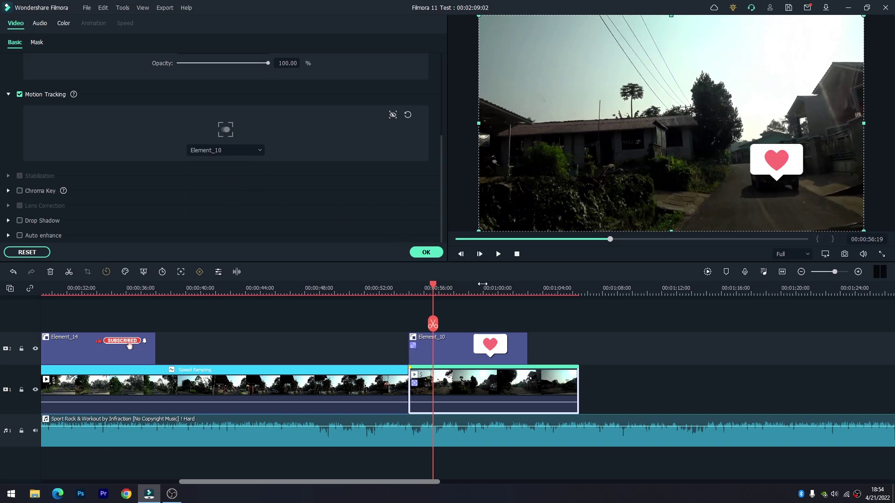
- Play the tracked segment twice from its start to check how the heart element follows the car
{"action": "key", "text": "Up"}
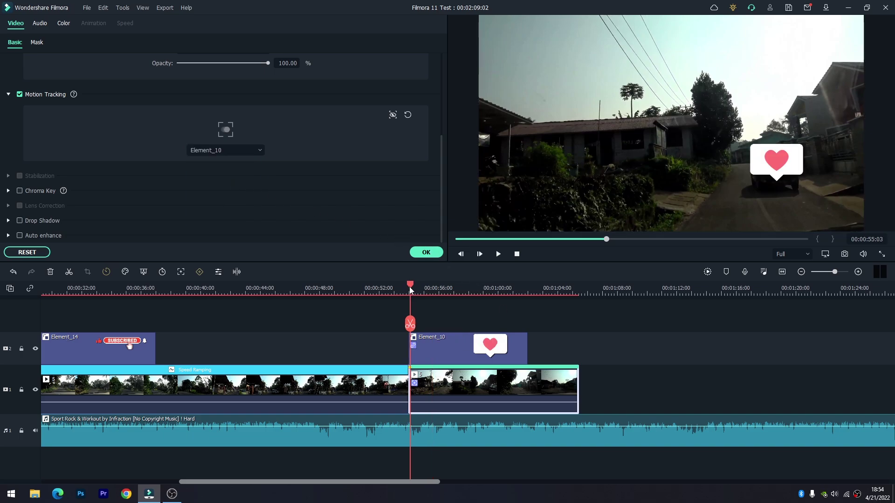
{"action": "left_click", "coordinate": [498, 254]}
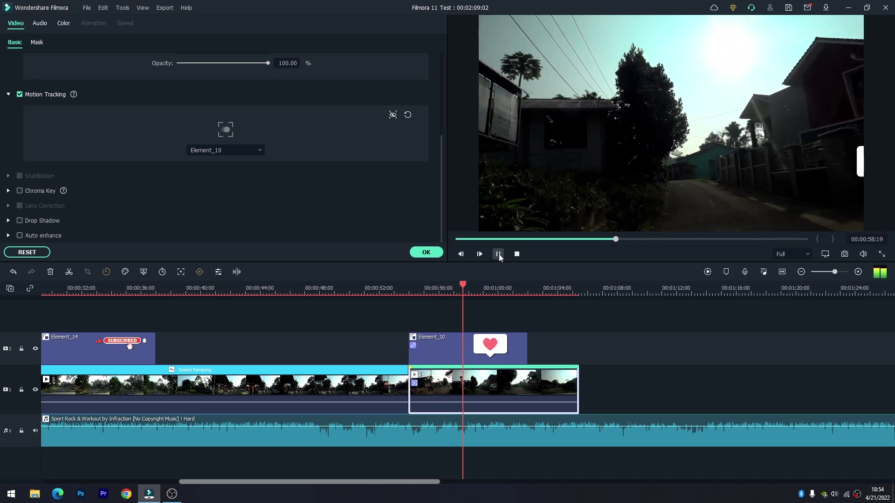
{"action": "left_click", "coordinate": [498, 254]}
{"action": "left_click_drag", "start_coordinate": [481, 288], "coordinate": [408, 288]}
{"action": "left_click", "coordinate": [498, 254]}
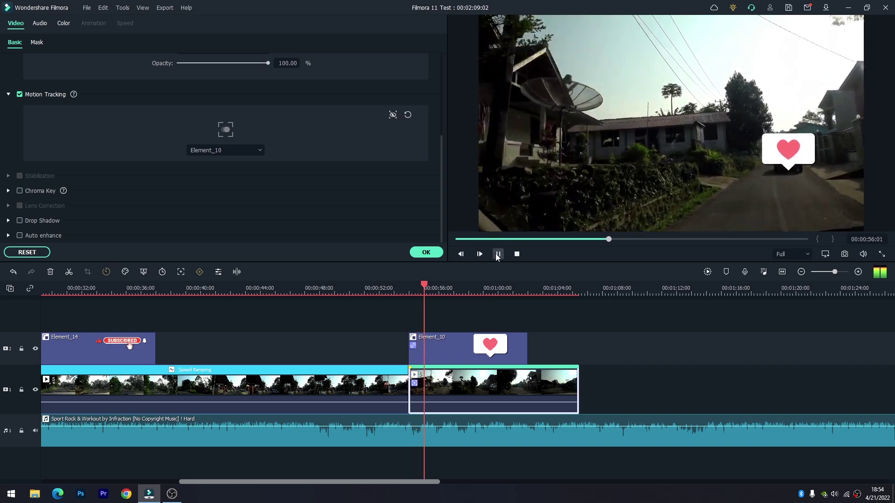
{"action": "left_click", "coordinate": [498, 254]}
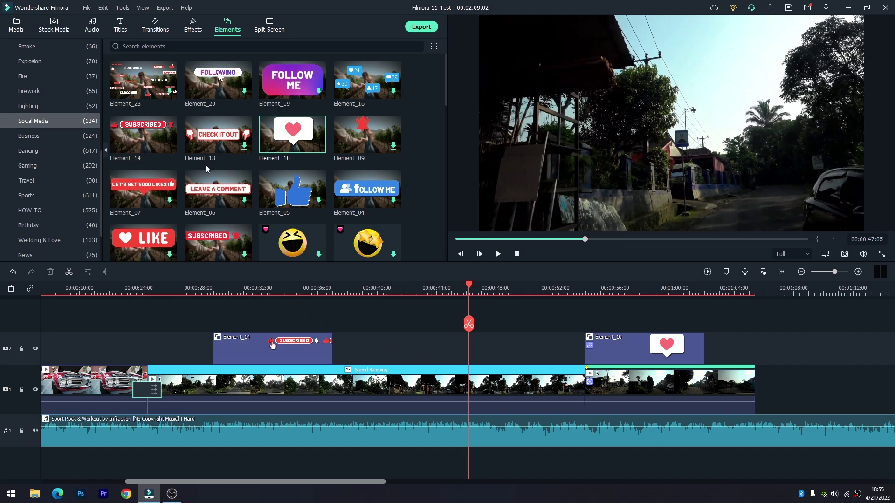
- Place clip 4 on the second video track above the speed-ramped clip, and scale it down as a centered overlay
{"action": "left_click", "coordinate": [13, 29]}
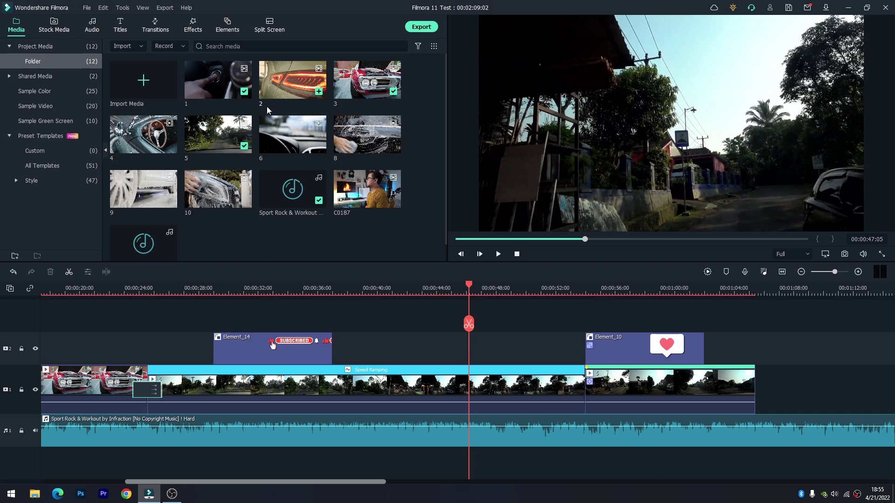
{"action": "left_click_drag", "start_coordinate": [143, 134], "coordinate": [443, 340]}
{"action": "double_click", "coordinate": [434, 345]}
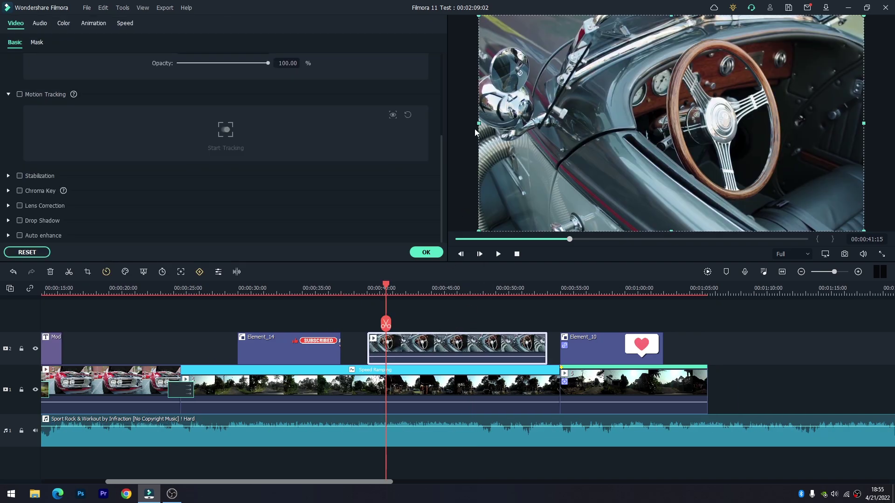
{"action": "left_click_drag", "start_coordinate": [479, 231], "coordinate": [529, 203]}
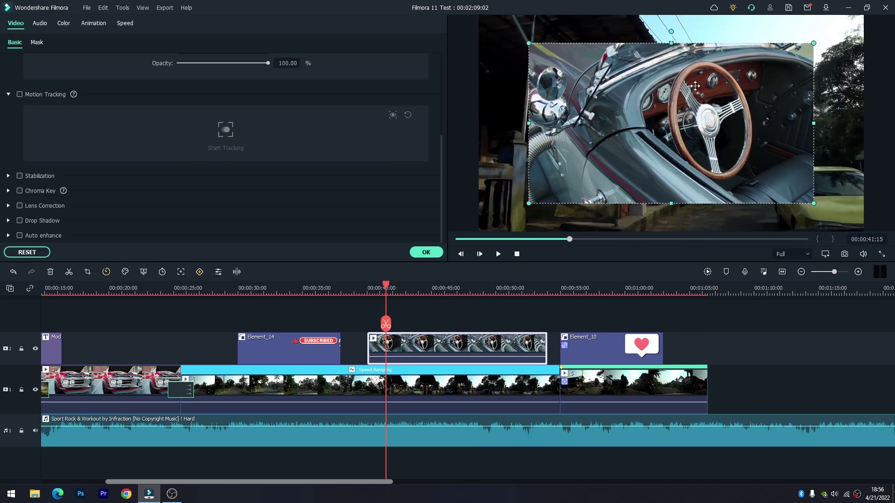
{"action": "left_click", "coordinate": [401, 291]}
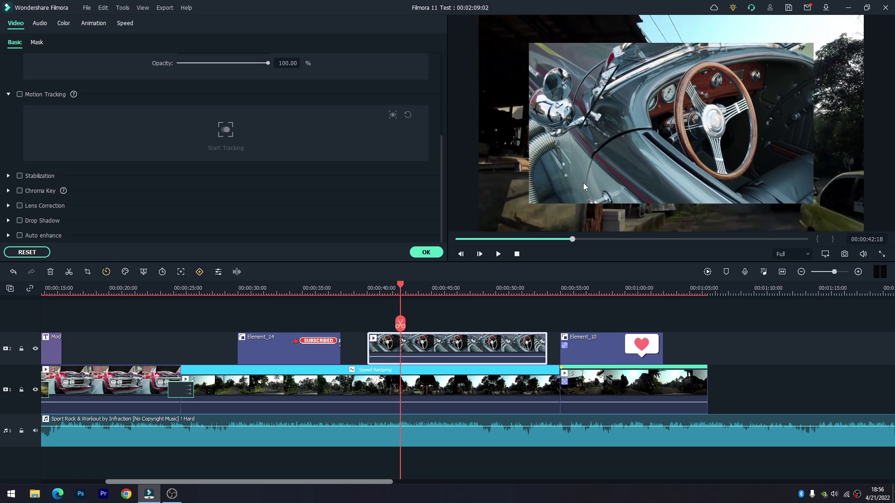
{"action": "left_click", "coordinate": [425, 325]}
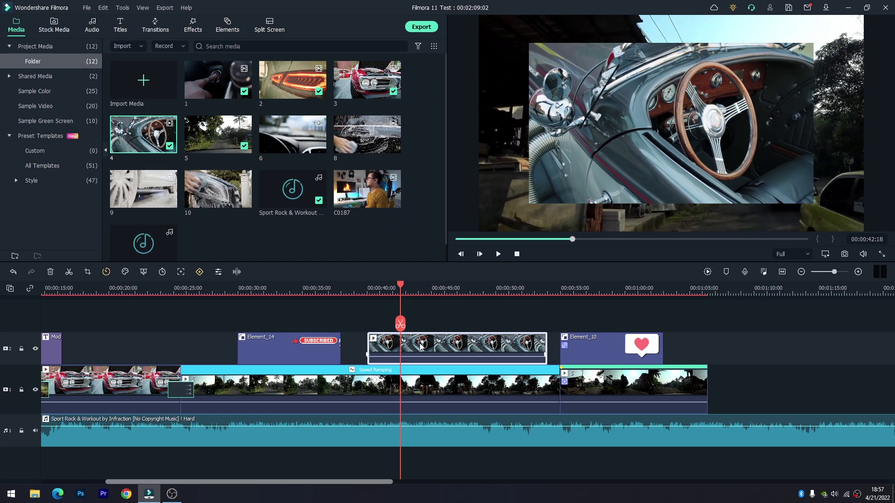
- Apply a Circle mask to the clip 4 overlay and stretch the mask taller
{"action": "left_click", "coordinate": [218, 272]}
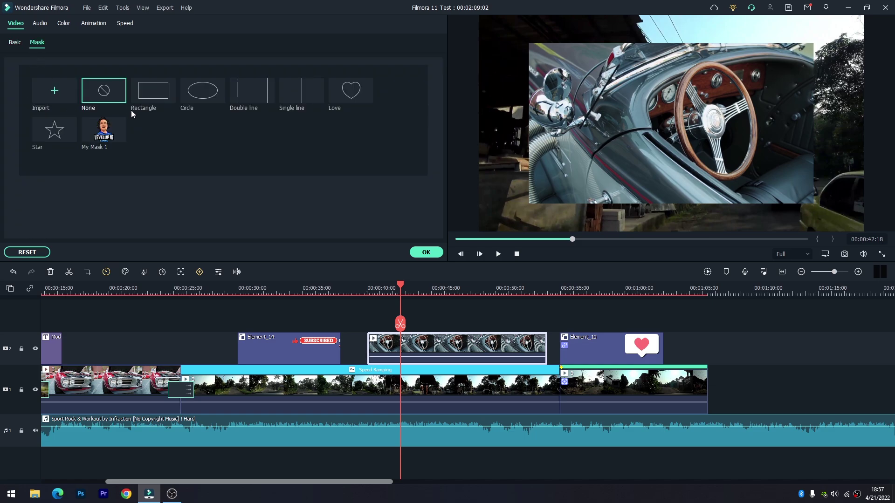
{"action": "left_click", "coordinate": [212, 96]}
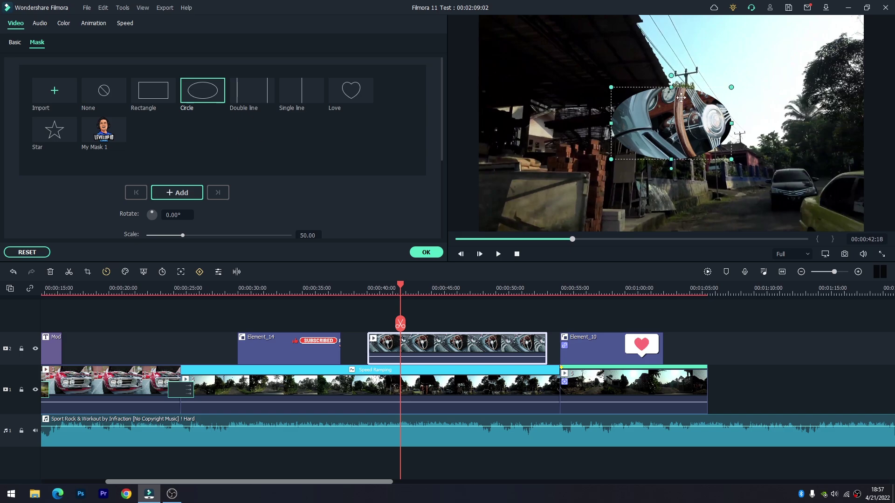
{"action": "left_click_drag", "start_coordinate": [672, 87], "coordinate": [671, 75]}
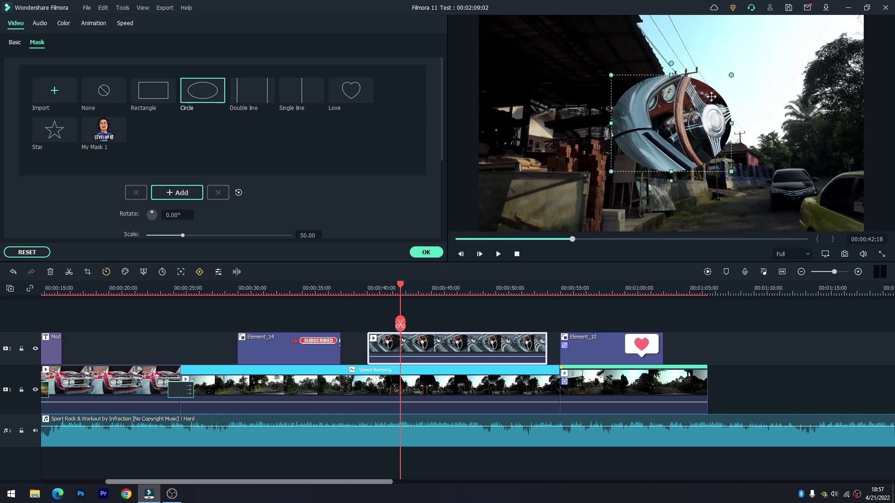
- Play the masked clip 4 overlay, and move the playhead back to 00:00:43:16
{"action": "key", "text": "space"}
{"action": "scroll", "coordinate": [408, 288], "scroll_direction": "down", "scroll_amount": 1}
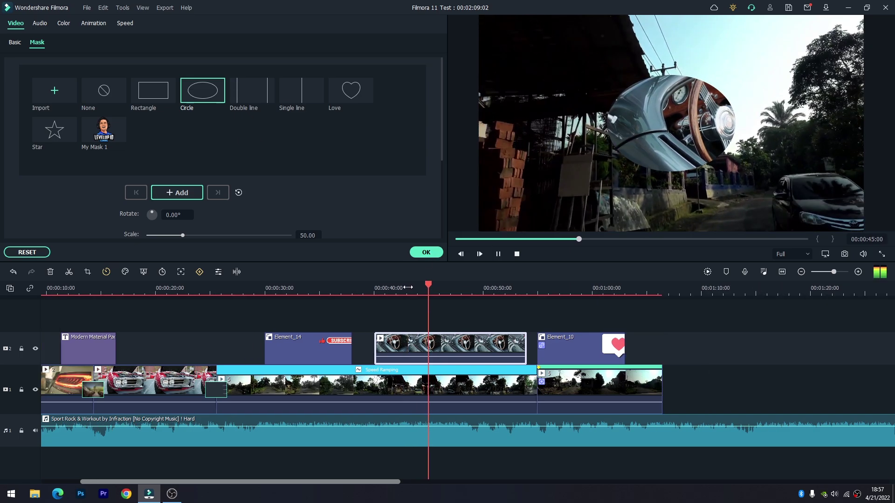
{"action": "scroll", "coordinate": [408, 288], "scroll_direction": "up", "scroll_amount": 2}
{"action": "left_click_drag", "start_coordinate": [430, 284], "coordinate": [395, 286]}
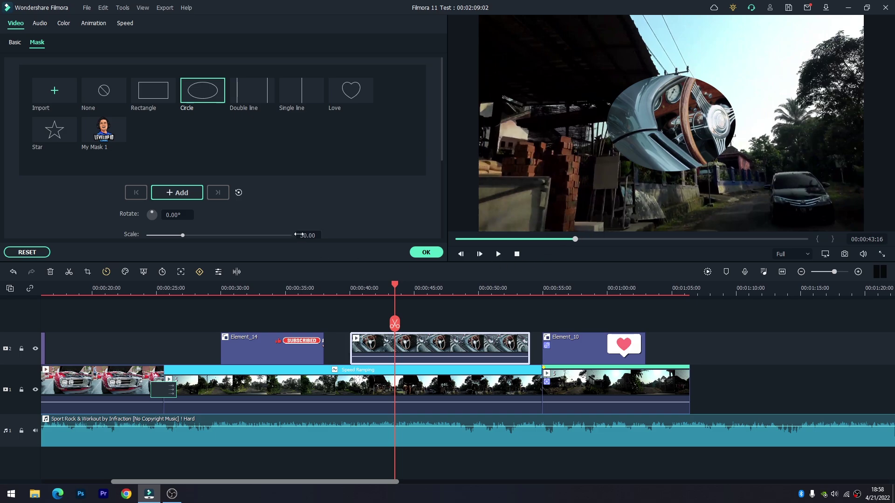
- Try the Star mask on the clip 4 overlay, and replace it with the custom My Mask 1 shape
{"action": "left_click", "coordinate": [55, 129]}
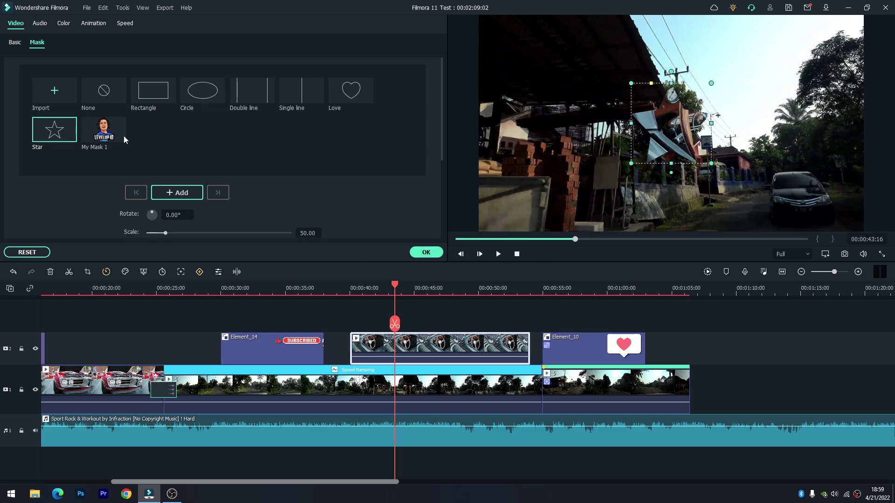
{"action": "left_click", "coordinate": [54, 90]}
{"action": "left_click_drag", "start_coordinate": [71, 121], "coordinate": [74, 74]}
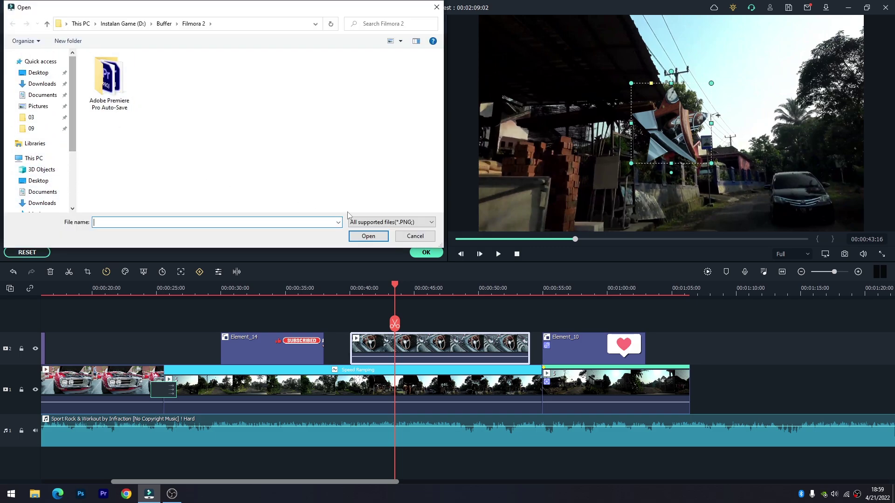
{"action": "left_click", "coordinate": [414, 237]}
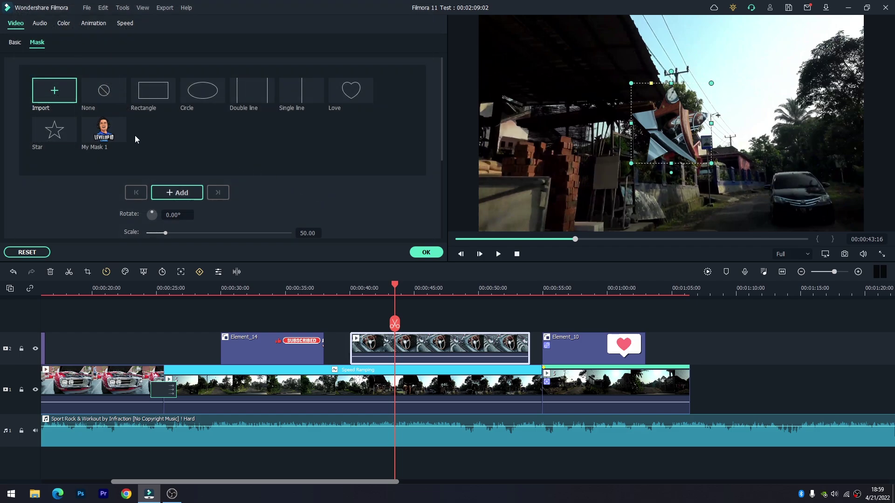
{"action": "left_click", "coordinate": [102, 136]}
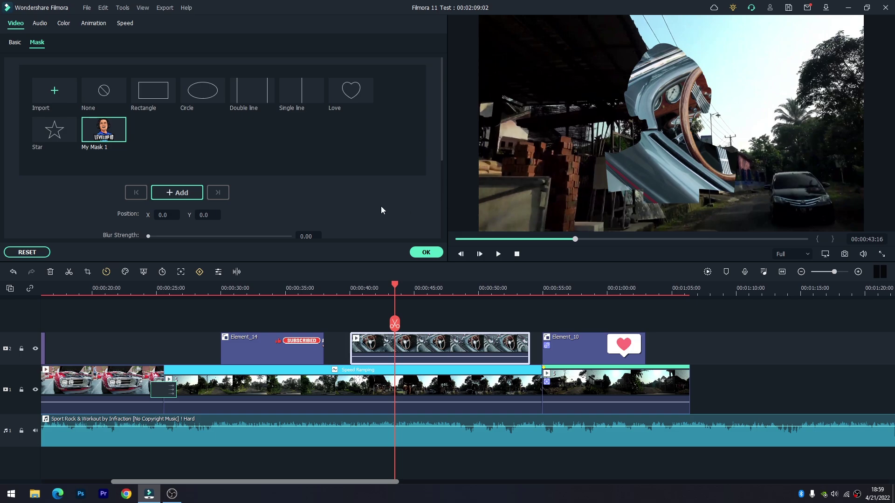
- Play the clip 4 overlay with the My Mask 1 shape, and move the playhead back to 00:00:42:09
{"action": "left_click", "coordinate": [498, 254]}
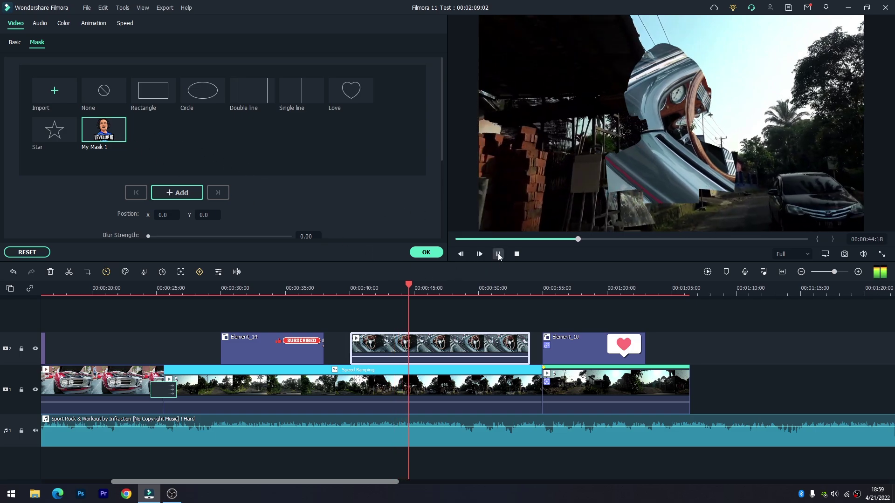
{"action": "left_click_drag", "start_coordinate": [417, 286], "coordinate": [380, 287]}
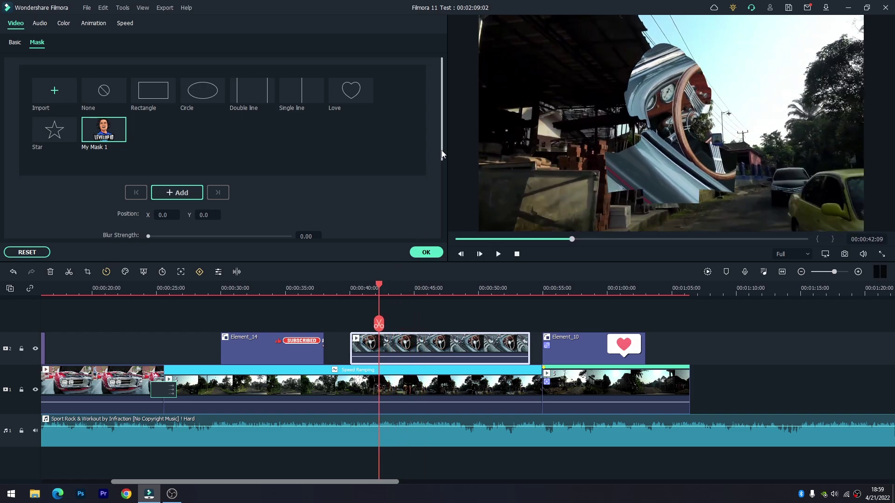
- Add mask keyframes to the clip 4 overlay at 00:00:40:14 and 00:00:47:04
{"action": "scroll", "coordinate": [440, 155], "scroll_direction": "down", "scroll_amount": 2}
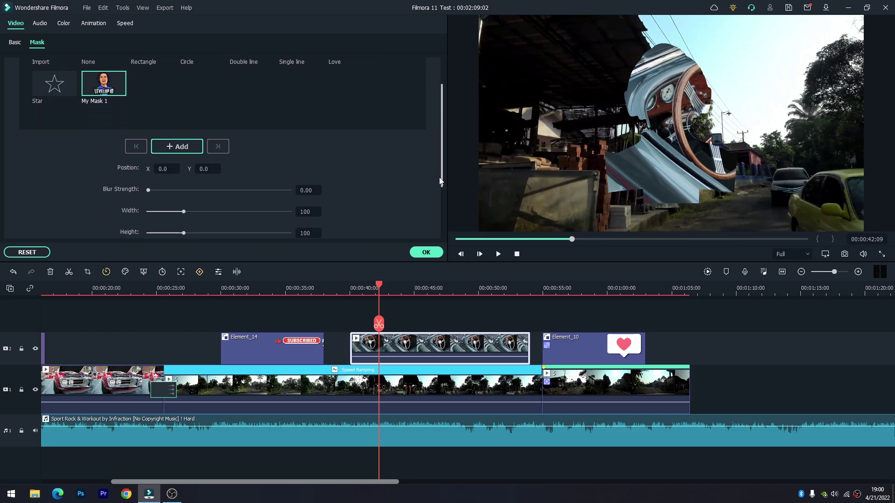
{"action": "left_click", "coordinate": [354, 287]}
{"action": "left_click", "coordinate": [357, 287]}
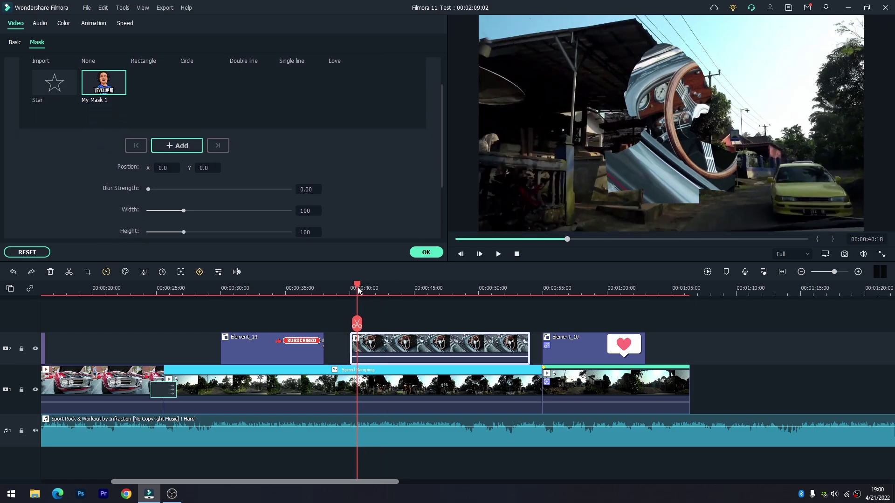
{"action": "left_click", "coordinate": [356, 287]}
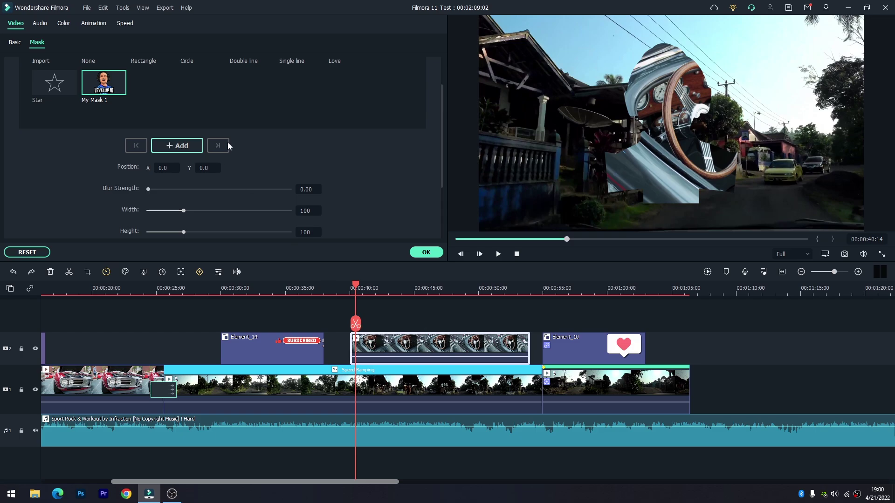
{"action": "left_click", "coordinate": [174, 148]}
{"action": "scroll", "coordinate": [442, 177], "scroll_direction": "down", "scroll_amount": 1}
{"action": "left_click_drag", "start_coordinate": [362, 285], "coordinate": [442, 290]}
{"action": "left_click", "coordinate": [192, 130]}
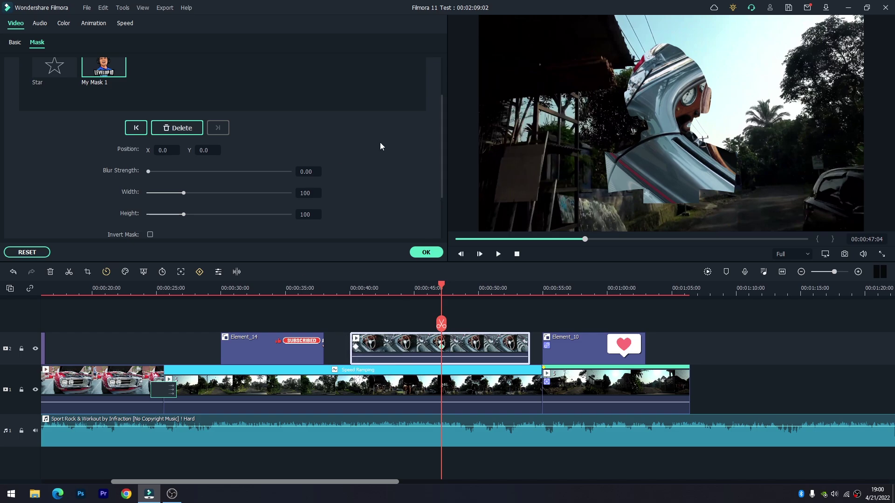
- Shrink the mask at the first keyframe to a width of 51 and a height of 59
{"action": "left_click", "coordinate": [143, 128]}
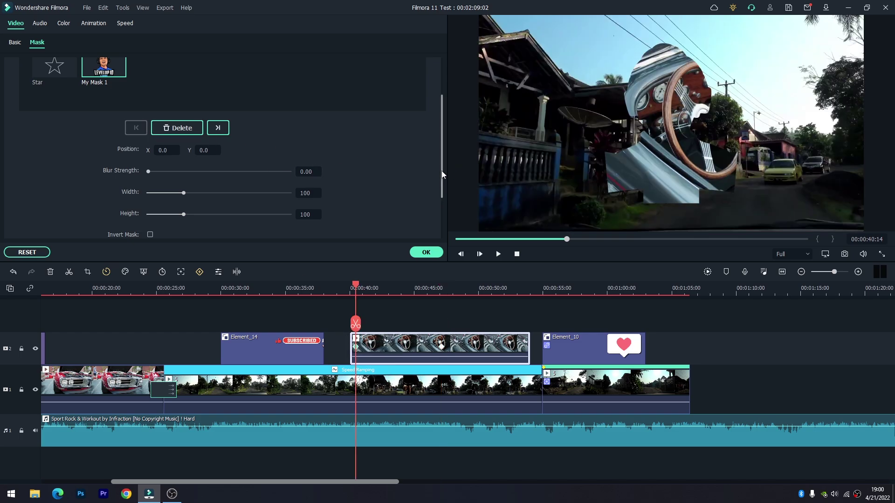
{"action": "left_click_drag", "start_coordinate": [443, 171], "coordinate": [442, 203]}
{"action": "scroll", "coordinate": [212, 181], "scroll_direction": "down", "scroll_amount": 1}
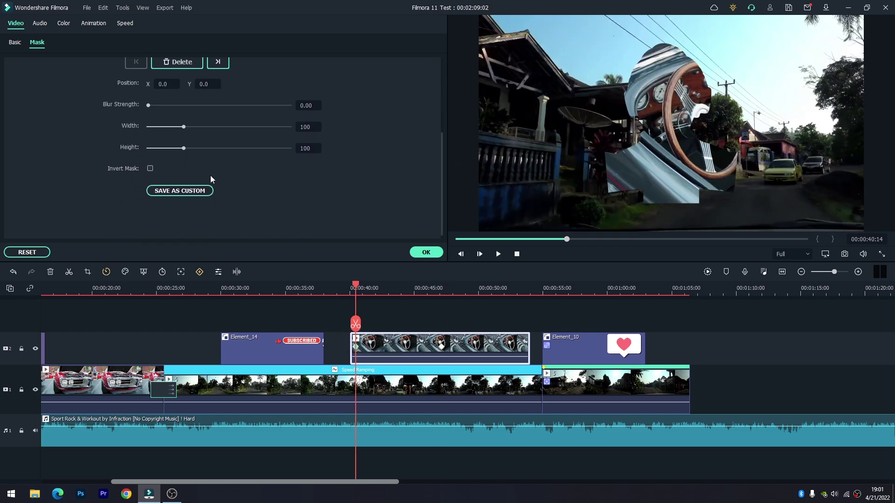
{"action": "left_click_drag", "start_coordinate": [184, 127], "coordinate": [171, 147]}
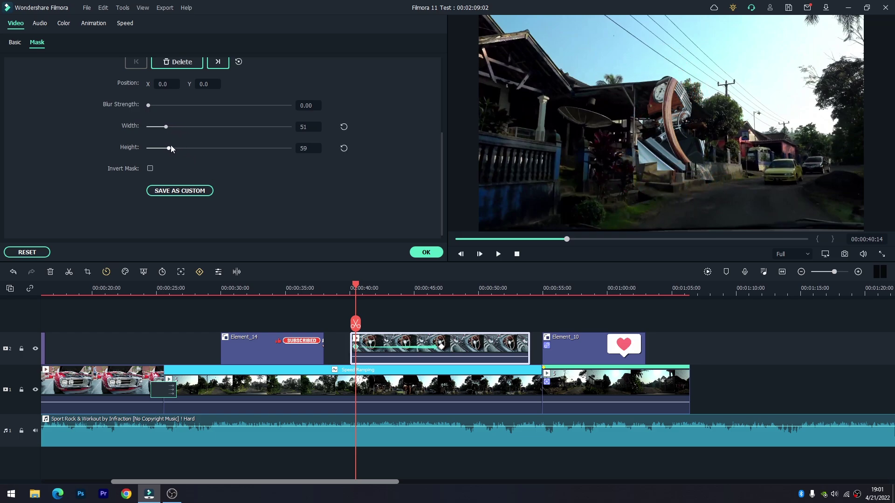
- Add a third mask keyframe at 00:00:53:06 with a width of 9 and a height of 5
{"action": "left_click", "coordinate": [218, 62]}
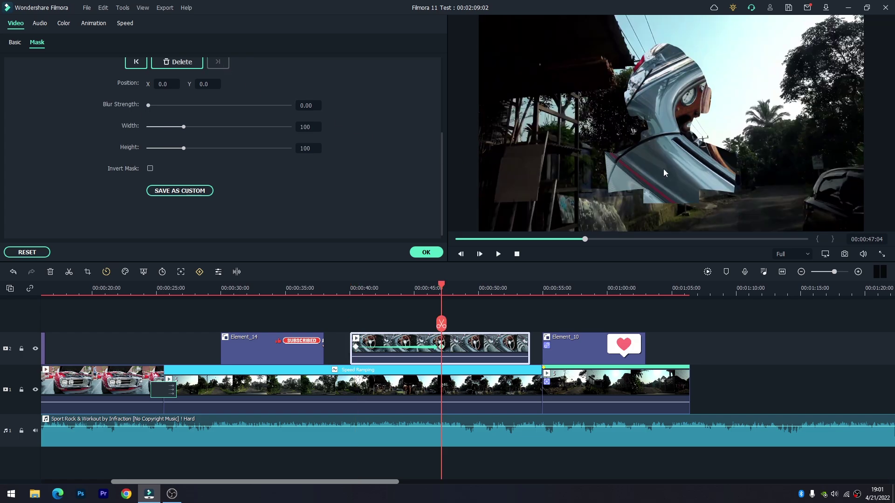
{"action": "left_click_drag", "start_coordinate": [441, 285], "coordinate": [520, 286]}
{"action": "left_click", "coordinate": [182, 62]}
{"action": "left_click_drag", "start_coordinate": [191, 127], "coordinate": [149, 149]}
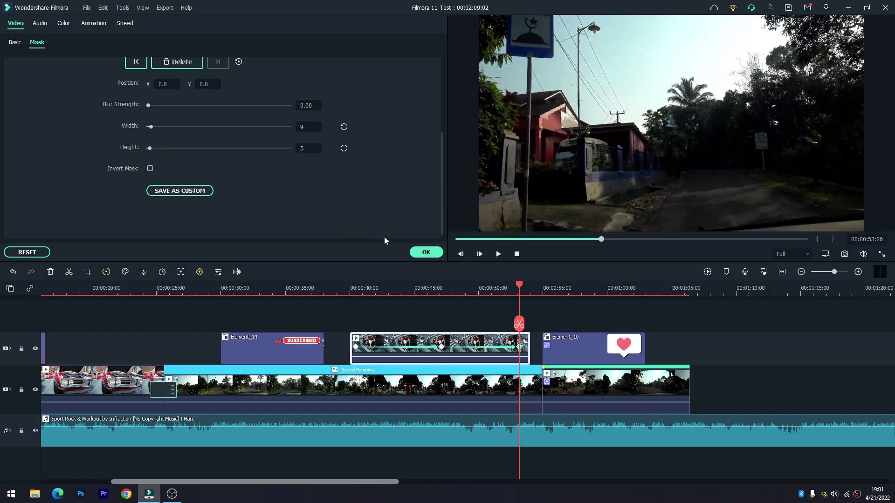
- Play the mask size animation from just before the clip 4 overlay, and pause at 00:00:50:11
{"action": "left_click_drag", "start_coordinate": [517, 287], "coordinate": [346, 290]}
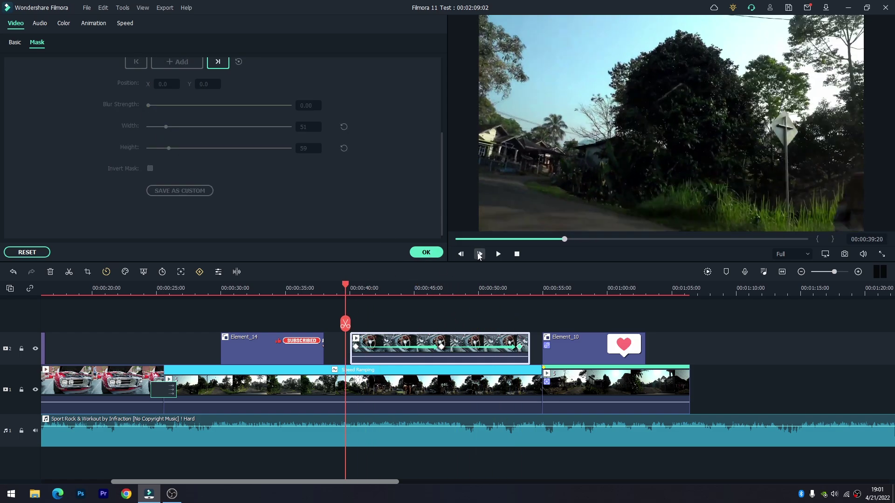
{"action": "left_click", "coordinate": [498, 254]}
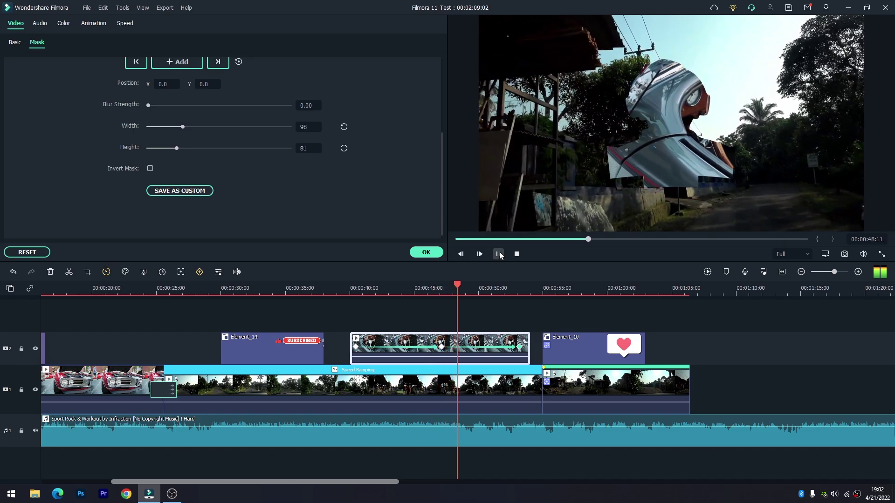
{"action": "left_click", "coordinate": [498, 255]}
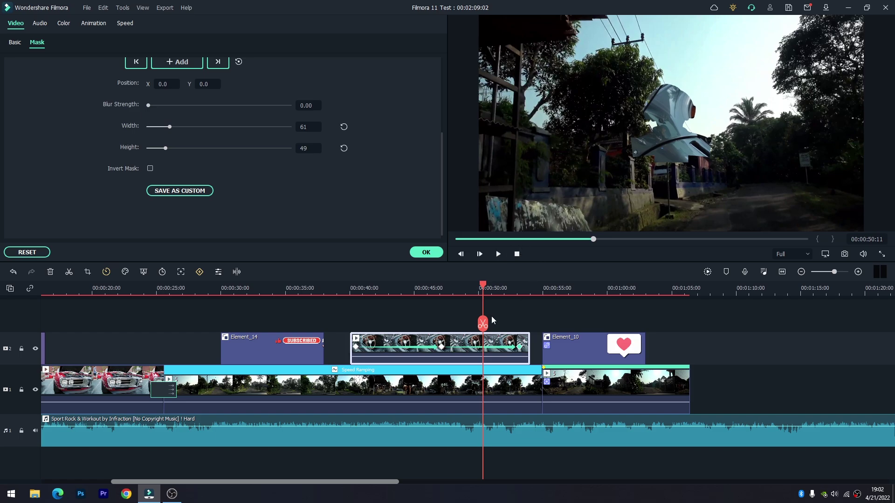
- Delete the clip 4 overlay, and trim the background music to the end of the last video clip at 00:01:06:13
{"action": "key", "text": "Delete"}
{"action": "left_click_drag", "start_coordinate": [350, 289], "coordinate": [690, 312]}
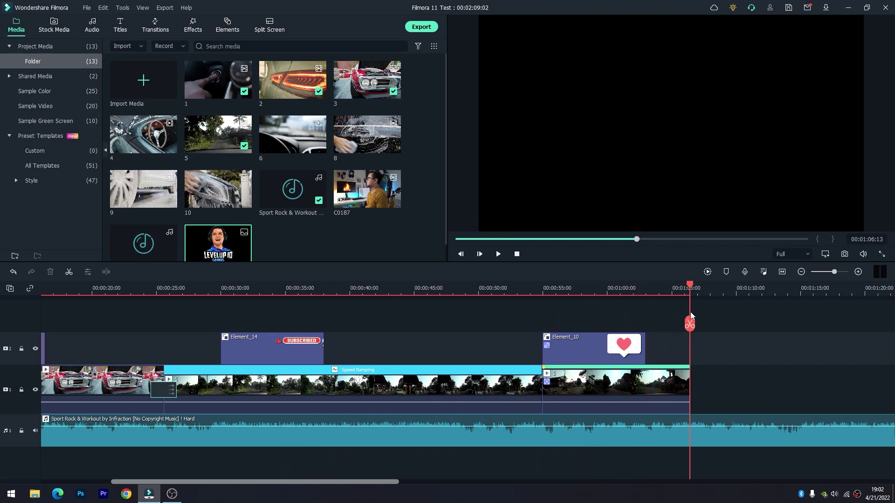
{"action": "left_click", "coordinate": [711, 423]}
{"action": "key", "text": "alt+]"}
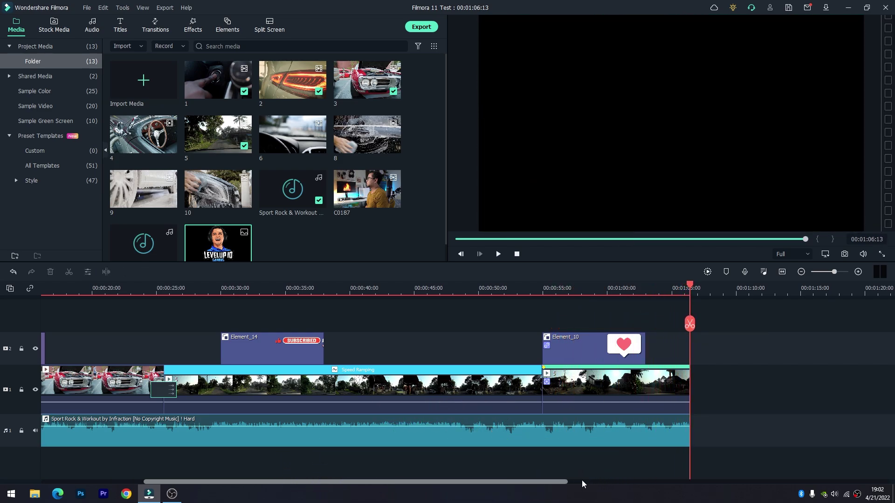
- Start exporting the project as a local MP4, and choose the Desktop as the save folder
{"action": "left_click_drag", "start_coordinate": [557, 482], "coordinate": [423, 482]}
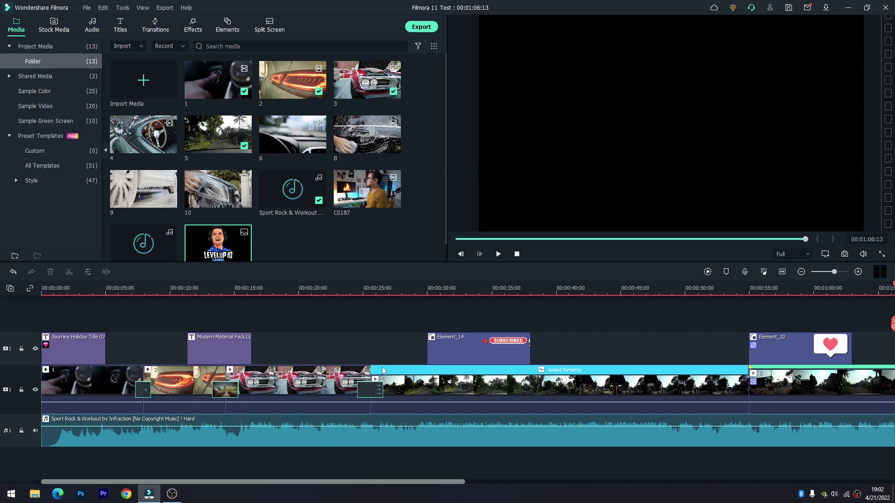
{"action": "left_click", "coordinate": [419, 28]}
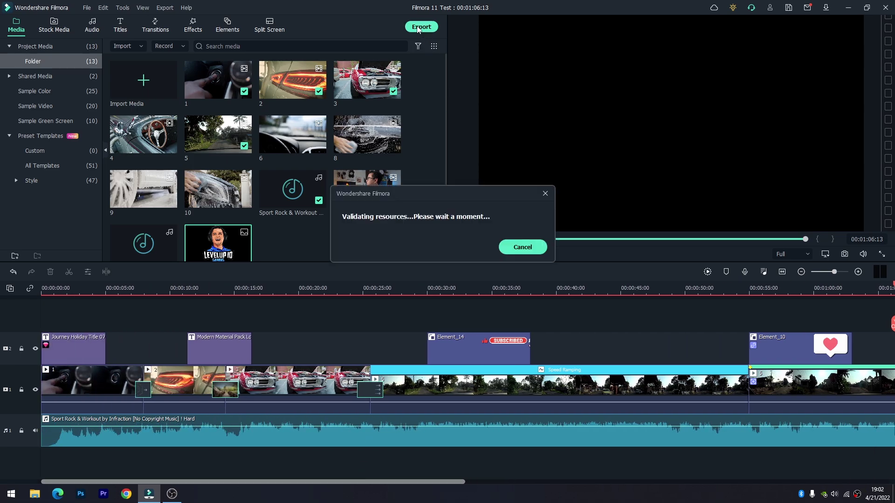
{"action": "triple_click", "coordinate": [486, 146]}
{"action": "left_click", "coordinate": [475, 144]}
{"action": "left_click", "coordinate": [537, 164]}
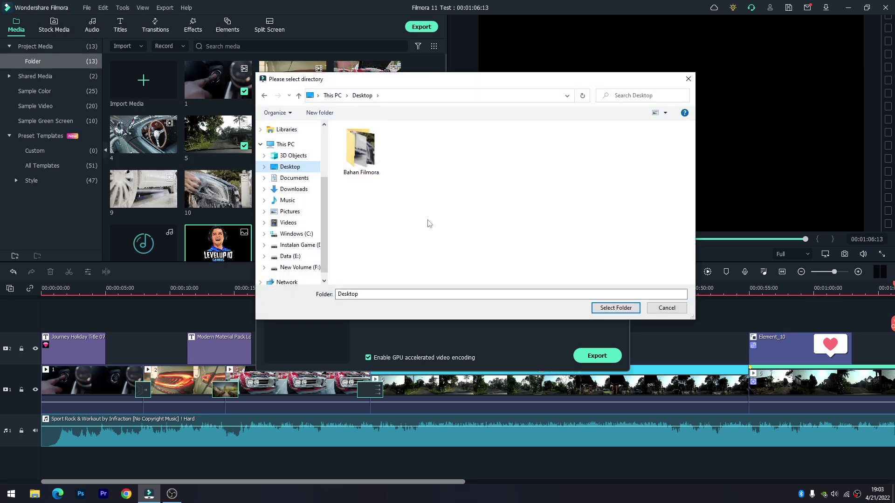
{"action": "key", "text": "Return"}
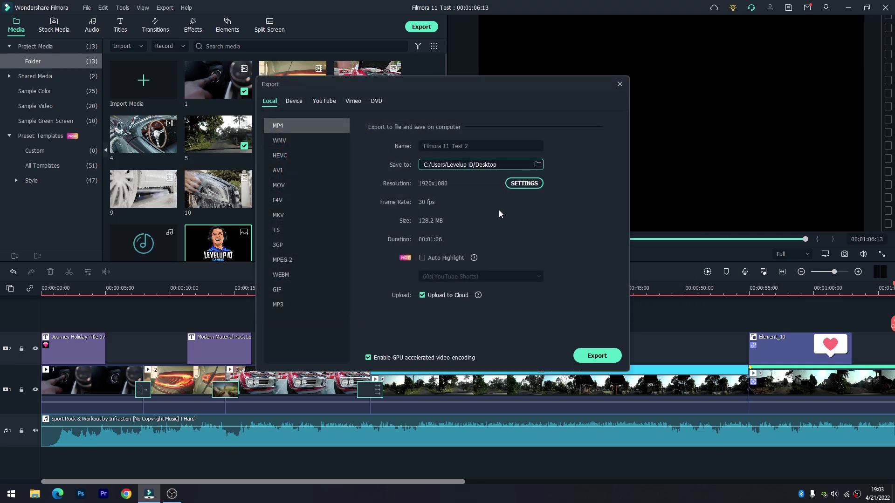
- Select the 1920x1080 resolution in the export settings, and review the encoder, frame rate and bit rate options
{"action": "left_click", "coordinate": [524, 184]}
{"action": "left_click", "coordinate": [434, 171]}
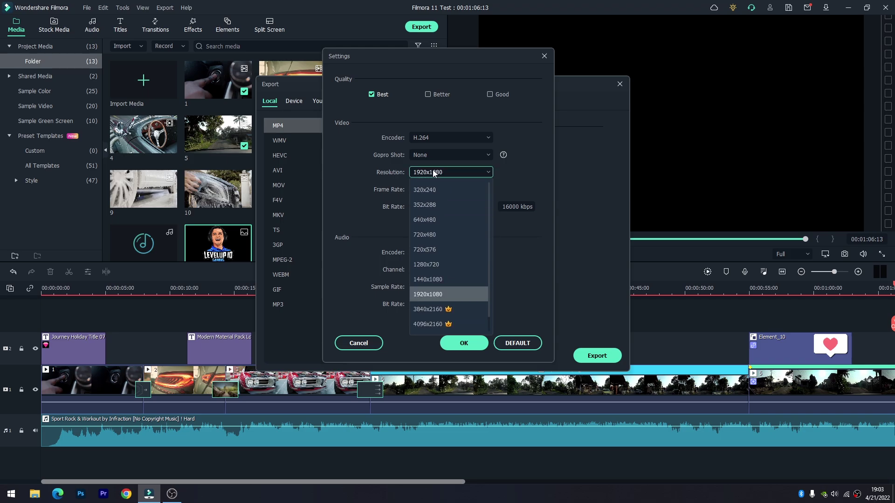
{"action": "left_click", "coordinate": [433, 294]}
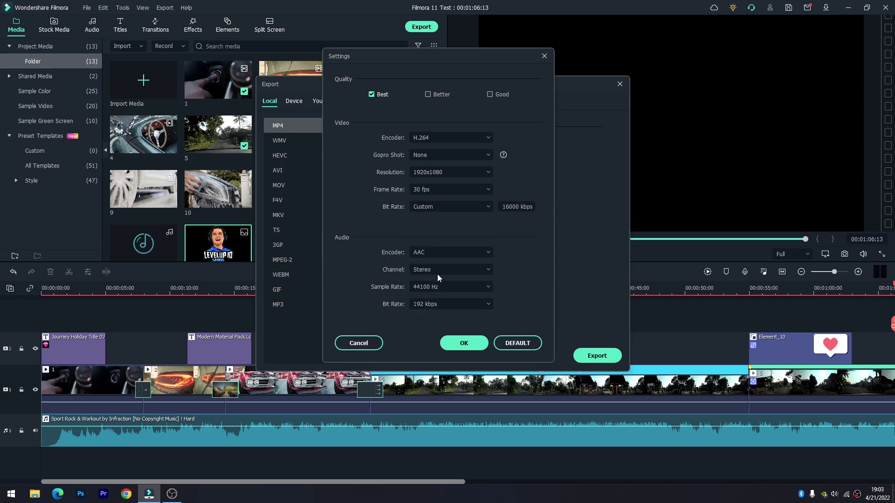
{"action": "left_click", "coordinate": [418, 141]}
{"action": "left_click", "coordinate": [419, 140]}
{"action": "left_click", "coordinate": [420, 189]}
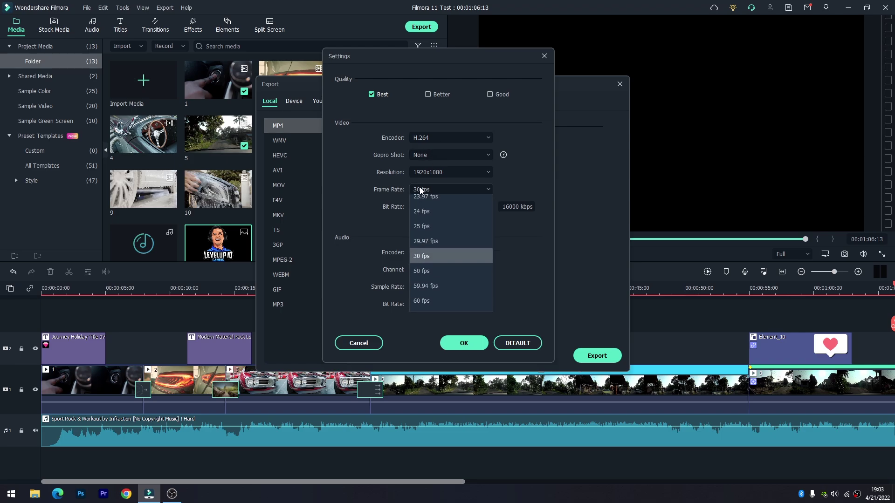
{"action": "left_click", "coordinate": [423, 282]}
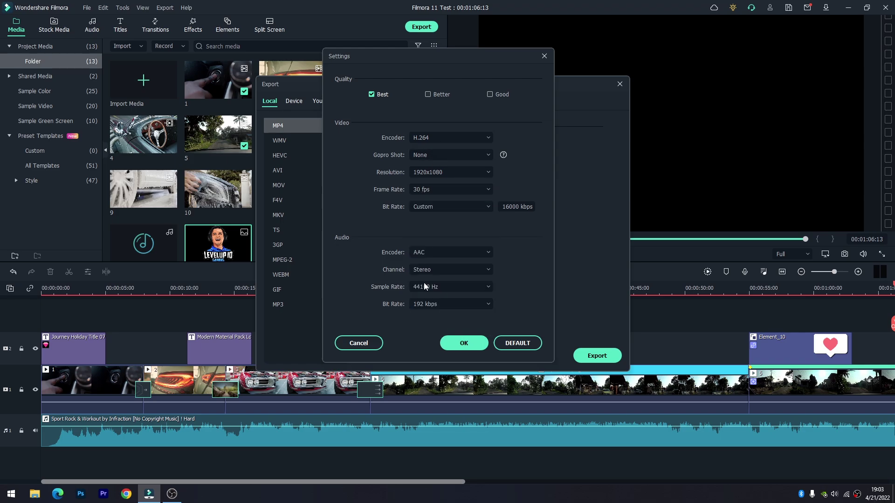
{"action": "left_click", "coordinate": [456, 207]}
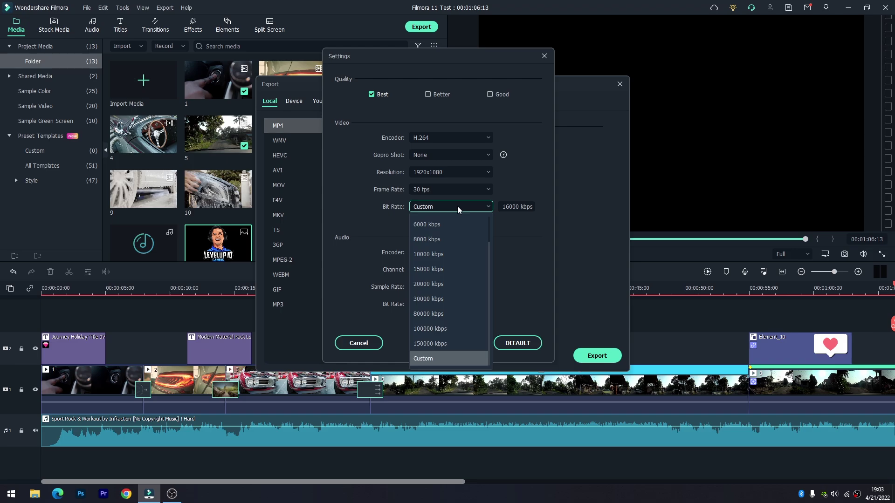
{"action": "key", "text": "Escape"}
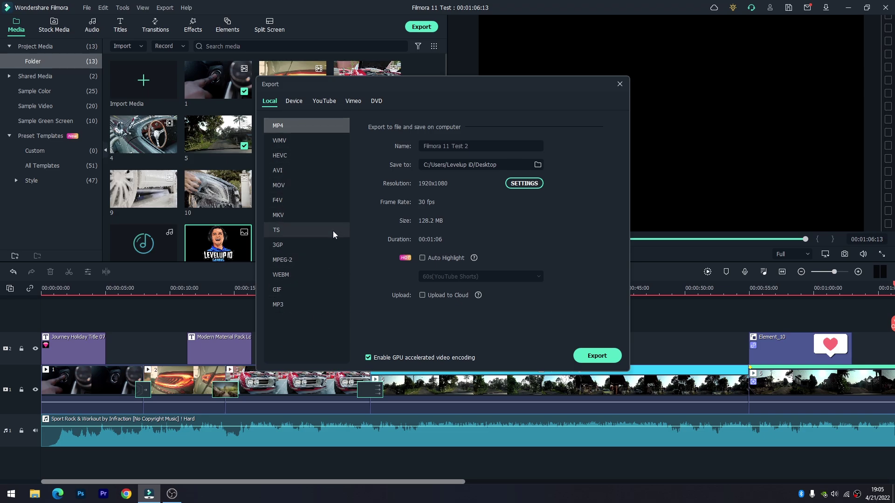
- Export the video without uploading to the cloud, and play Filmora 11 Test 2.mp4 from the Desktop in a maximized VLC window
{"action": "left_click", "coordinate": [597, 355]}
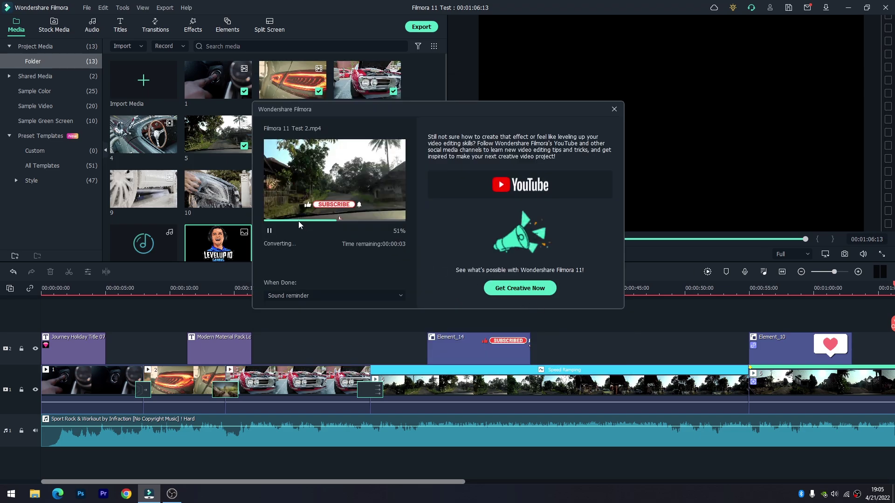
{"action": "left_click", "coordinate": [313, 295]}
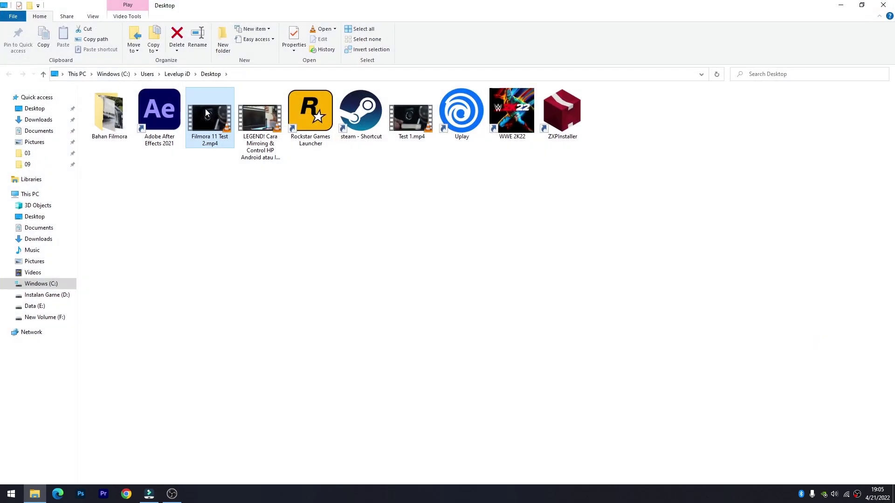
{"action": "double_click", "coordinate": [206, 113]}
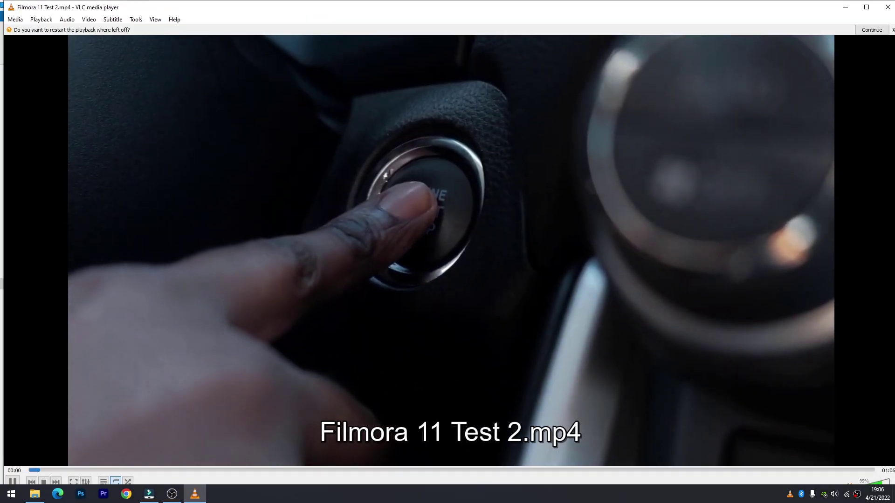
{"action": "left_click", "coordinate": [867, 7]}
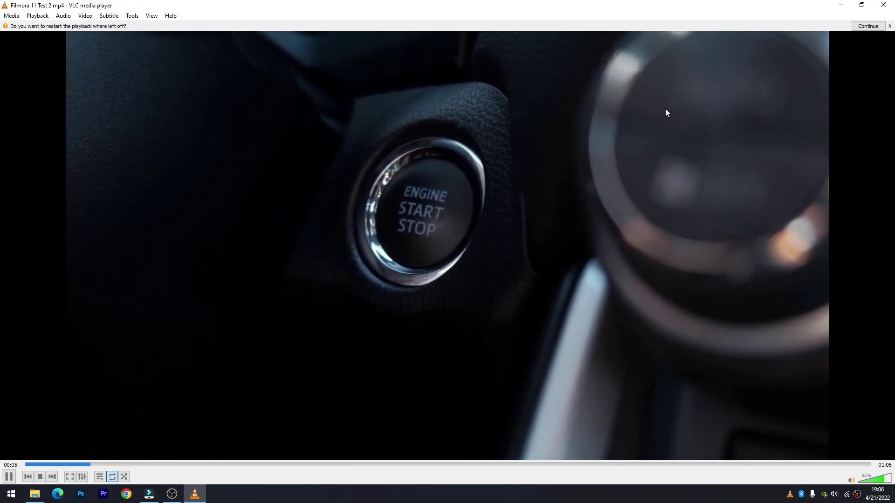